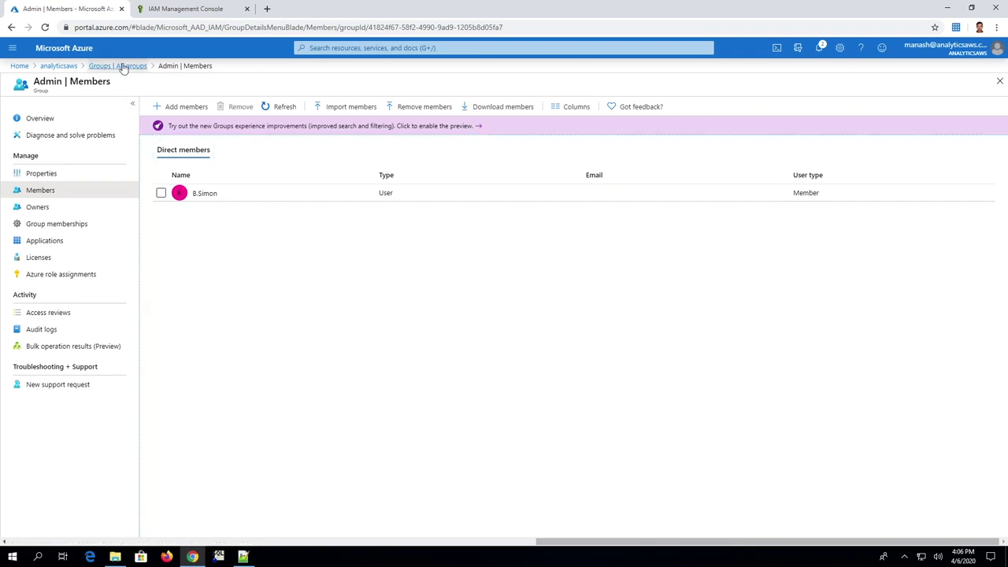
From All groups, open the DataScientist group and show its two user members.
left_click(122, 66)
left_click(211, 204)
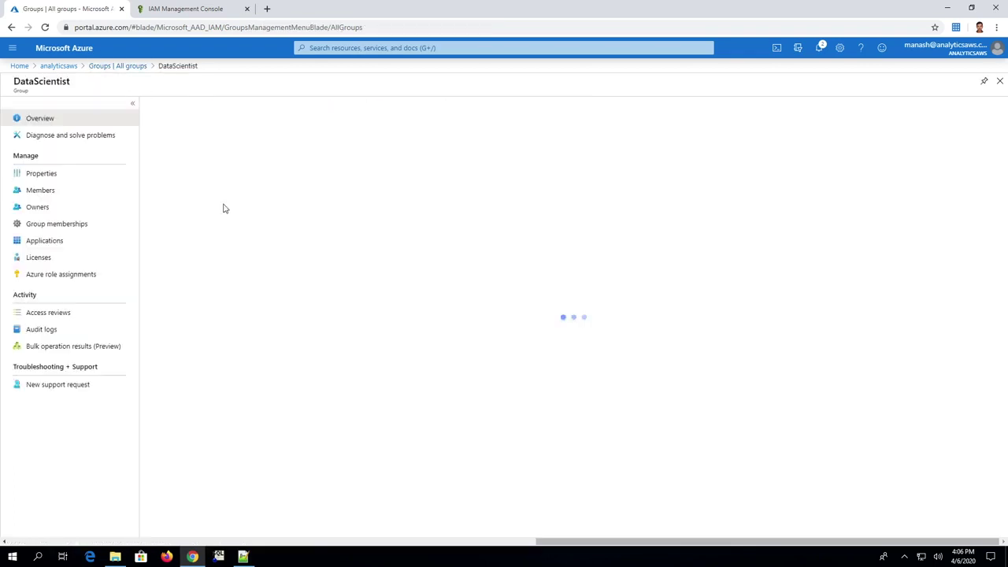
left_click(42, 191)
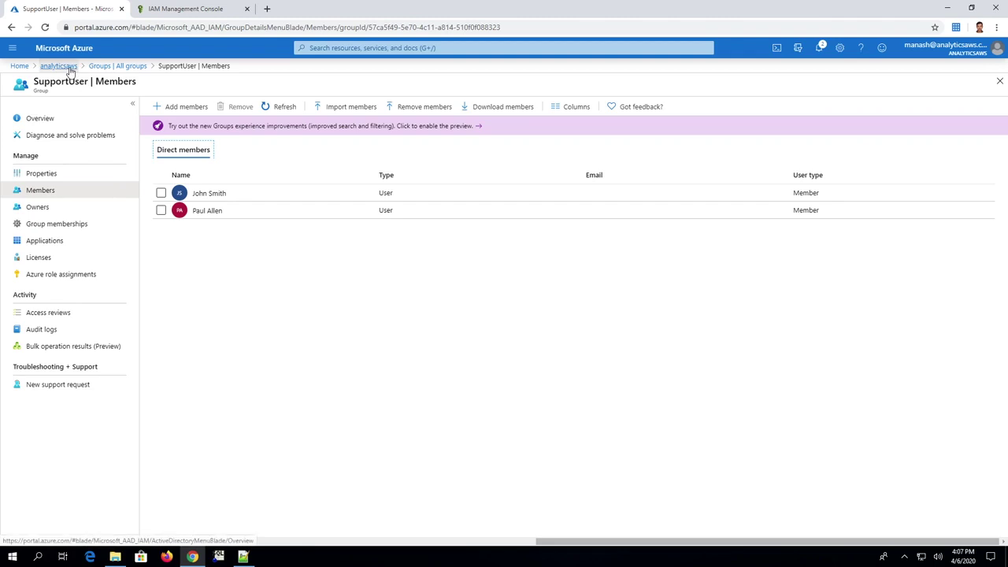
In Enterprise applications, add the Amazon Web Services (AWS) gallery app as a new application.
left_click(60, 66)
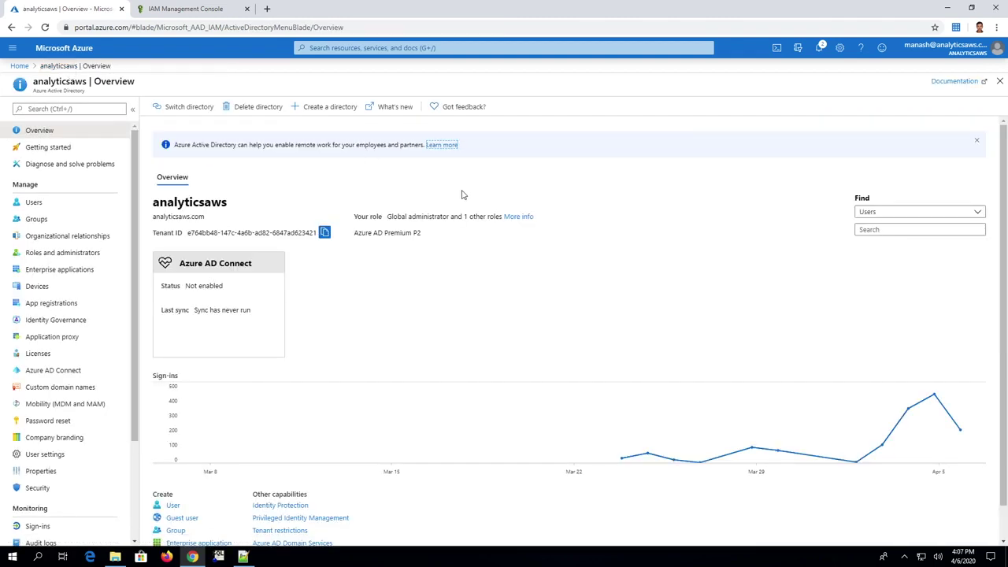
left_click(61, 273)
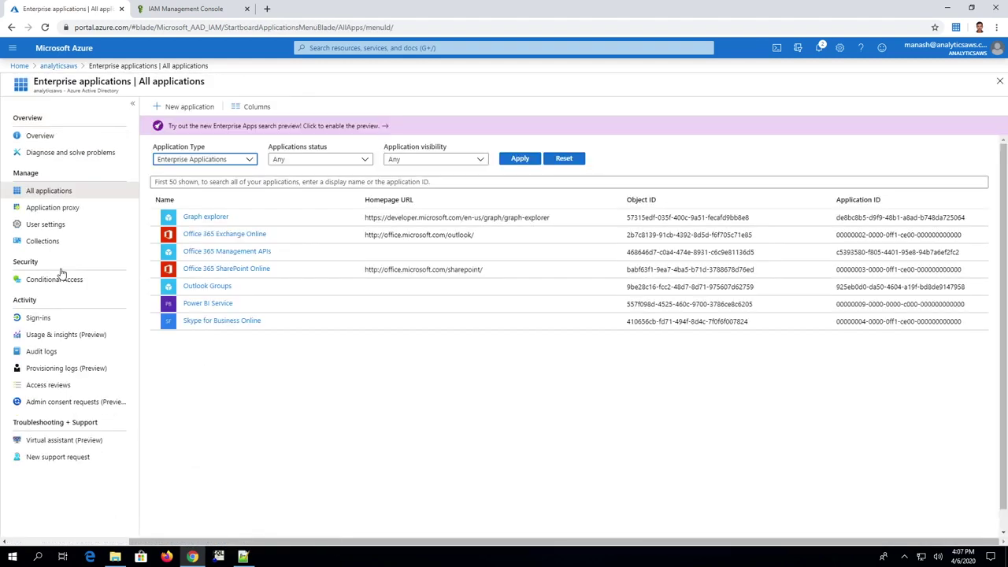
left_click(187, 108)
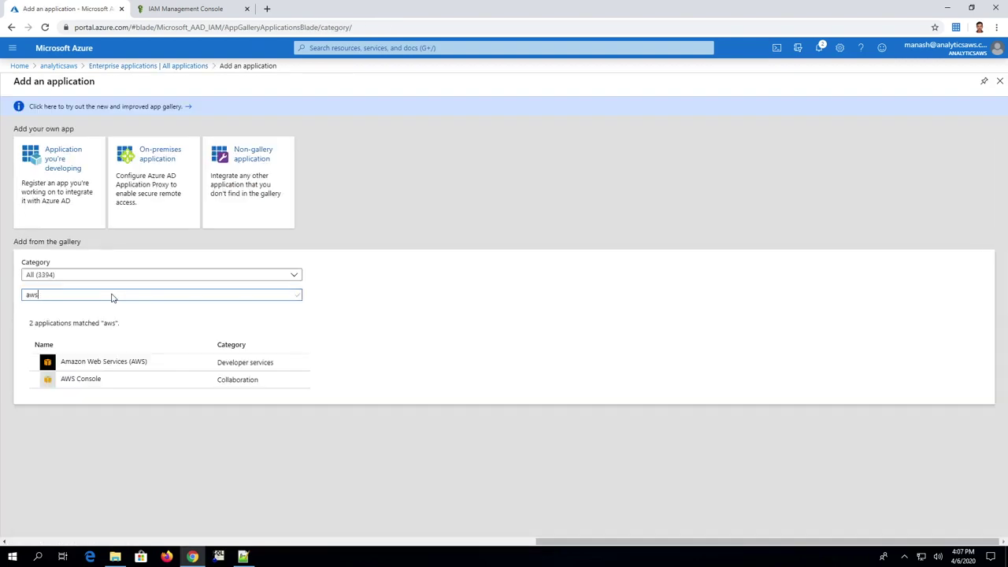
left_click(113, 365)
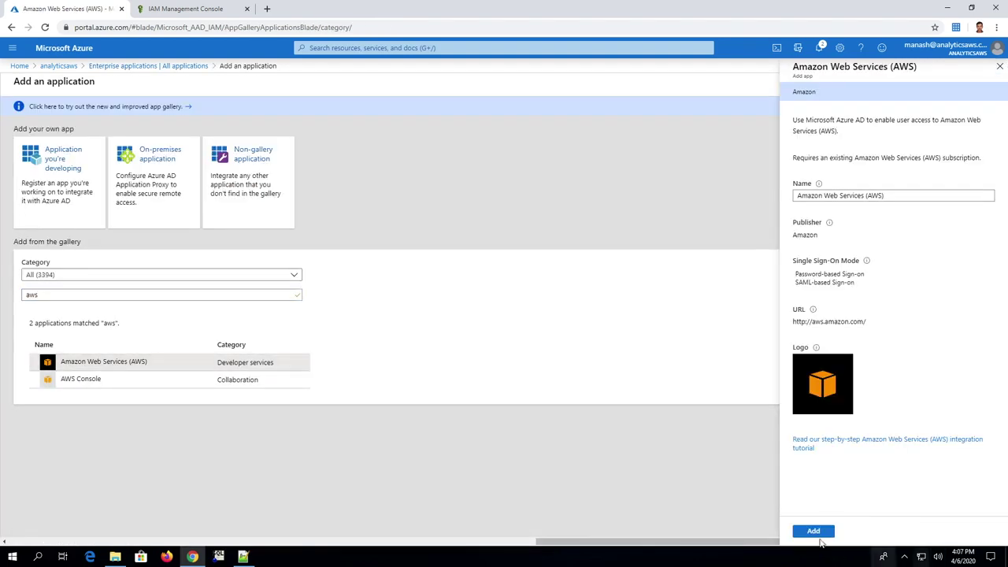
left_click(814, 532)
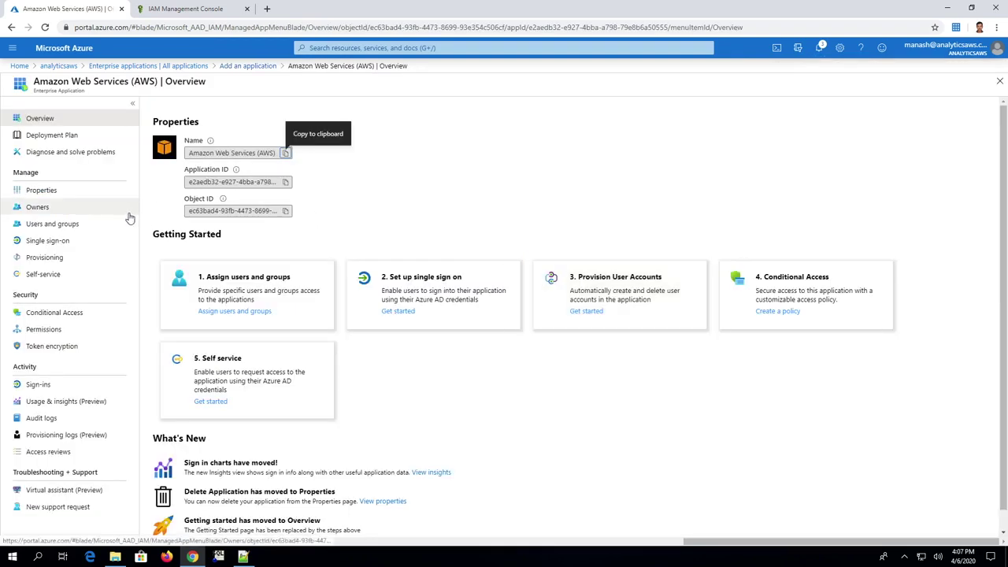
Set the AWS app's single sign-on to SAML and edit its User Attributes & Claims.
left_click(66, 244)
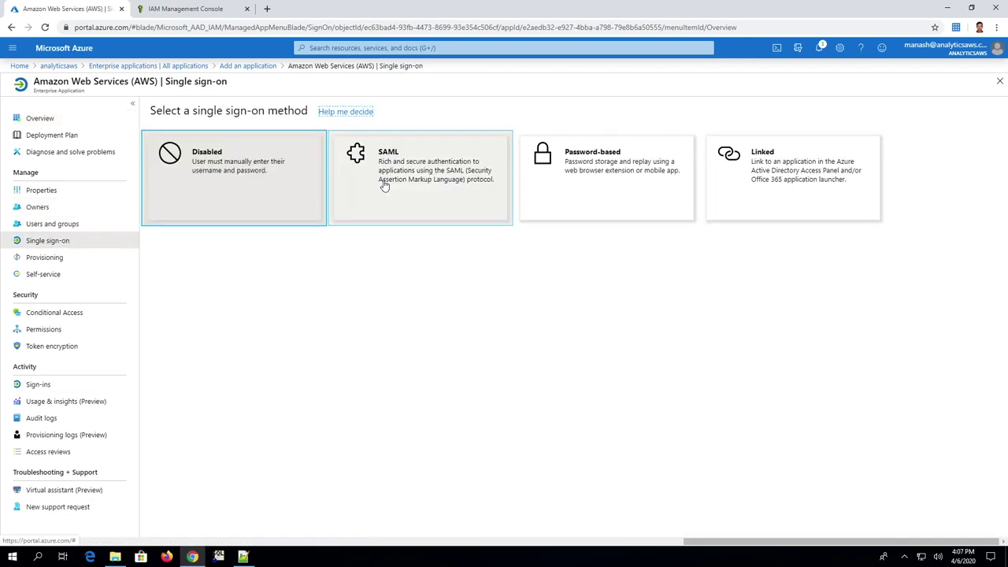
left_click(383, 183)
left_click(172, 209)
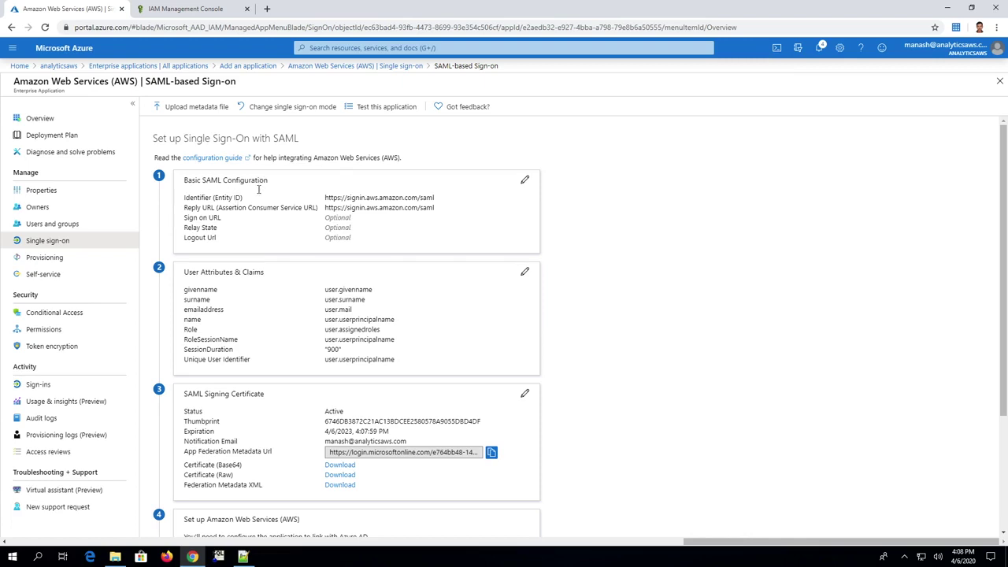
left_click(525, 272)
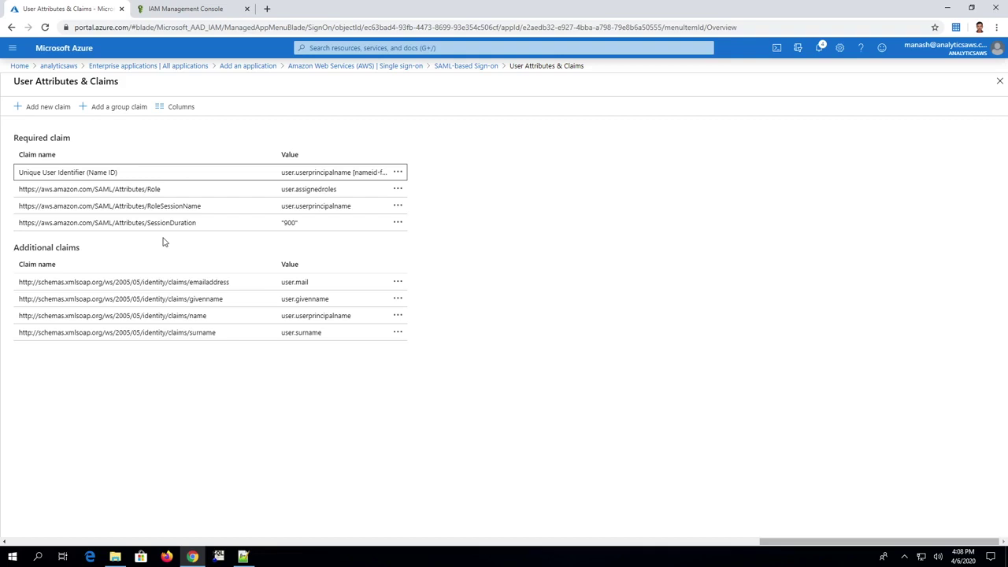
Add claim DbUser in the Redshift SAML namespace, sourced from user.userprincipalname.
left_click(45, 106)
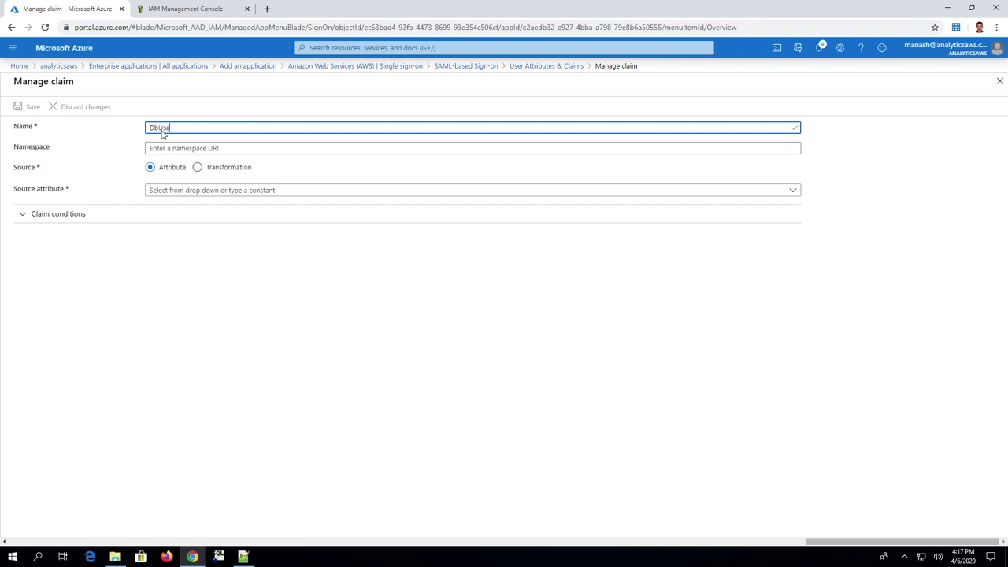
type("r")
key("Tab")
type("https://redshift.amazon.com/SAML/Attributes")
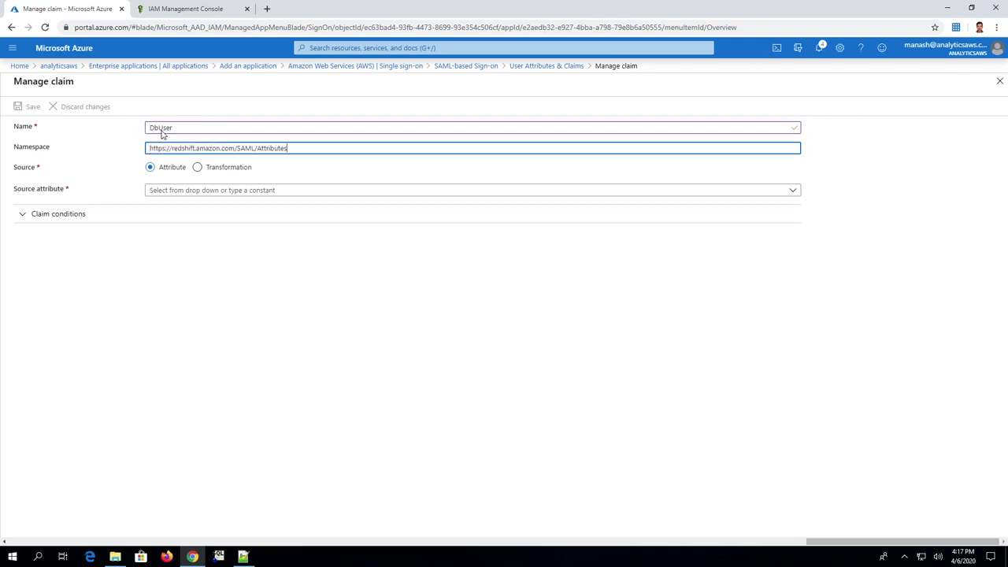
left_click(177, 191)
type("user")
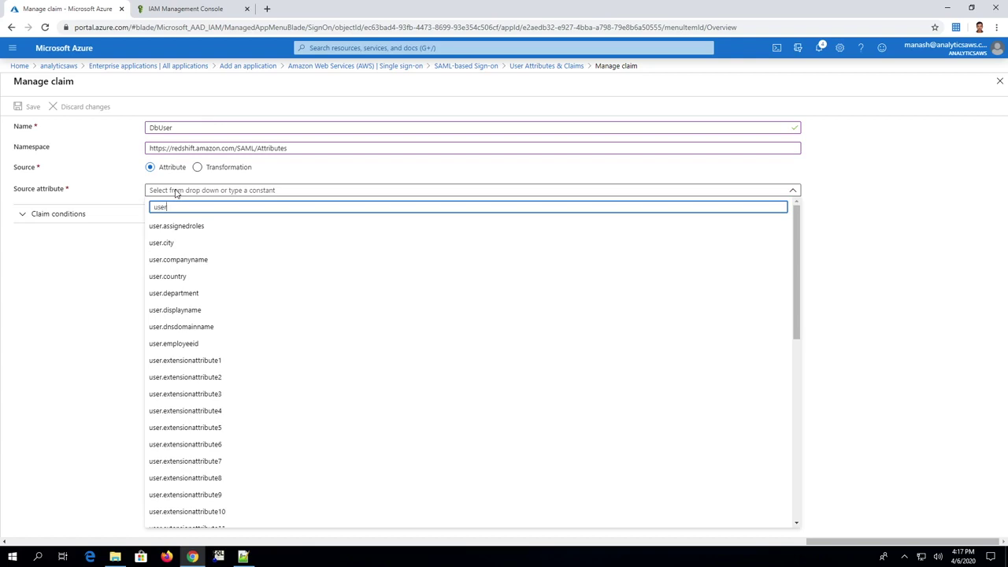
type(".user")
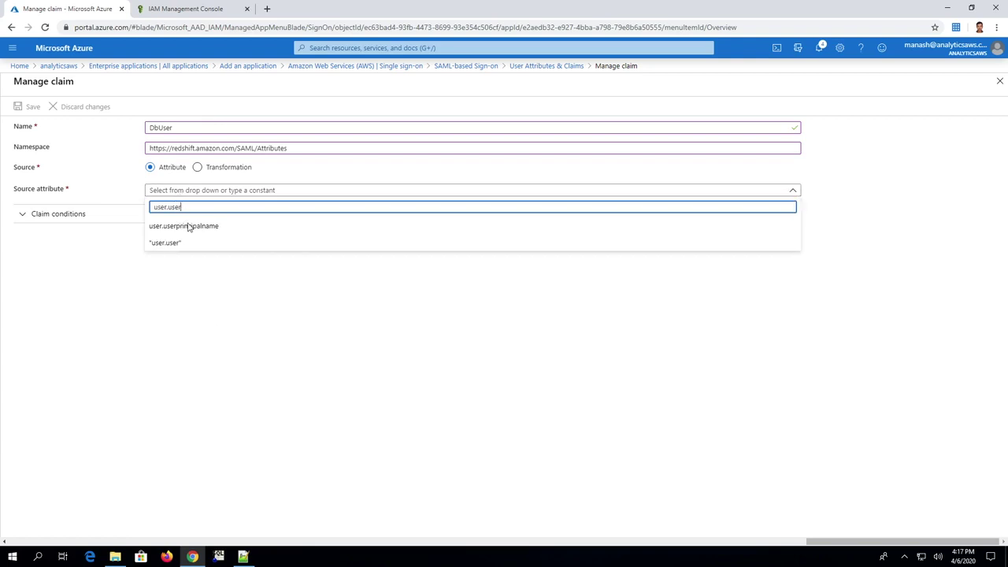
left_click(189, 227)
left_click(25, 106)
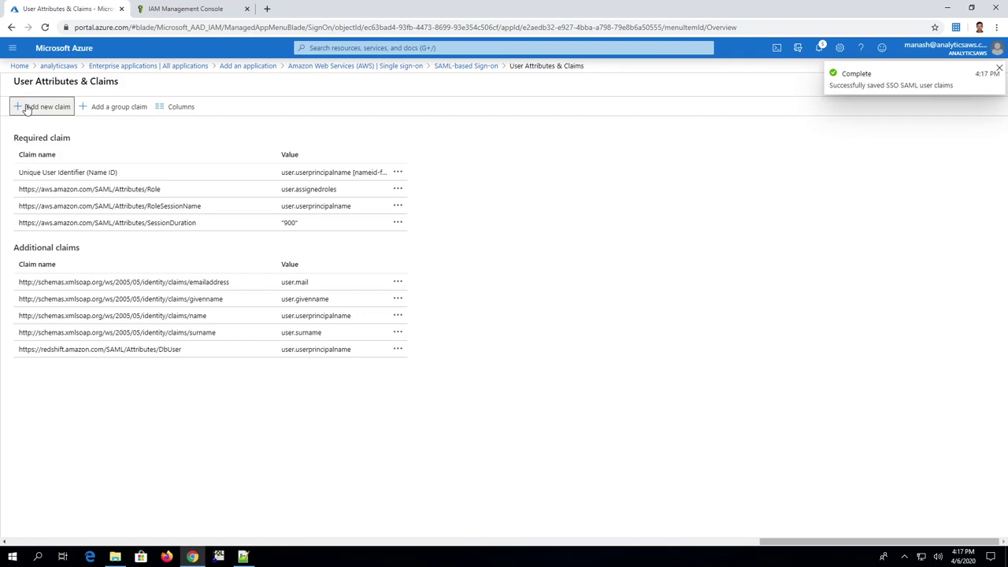
Add the AutoCreate claim with the constant source value "true".
left_click(43, 106)
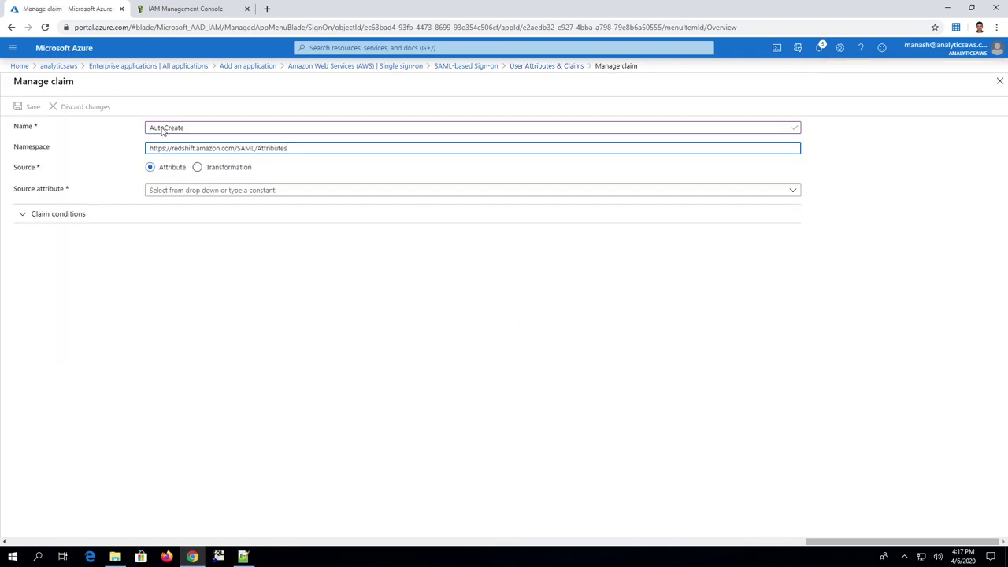
key("Tab")
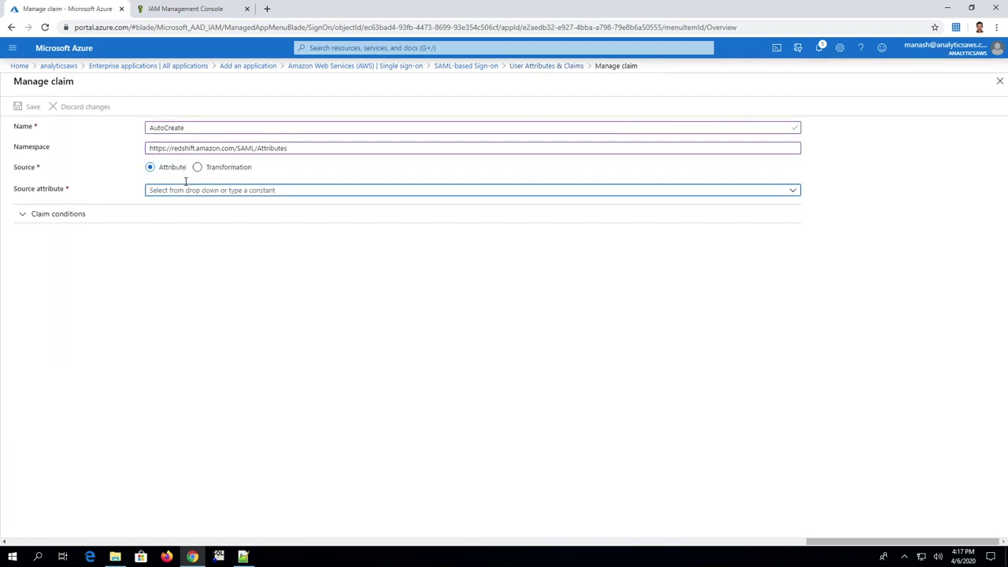
type("\"true\"")
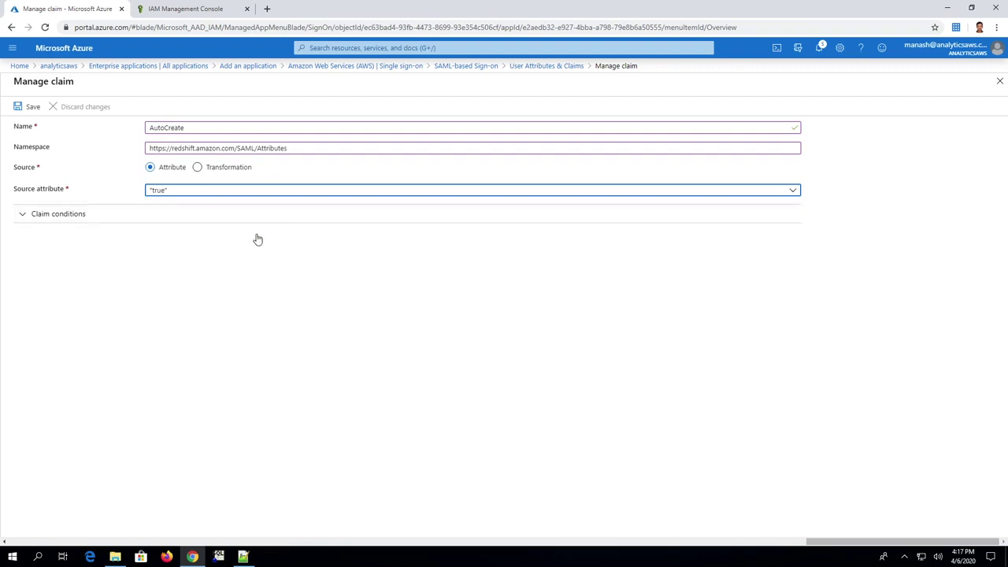
left_click(36, 108)
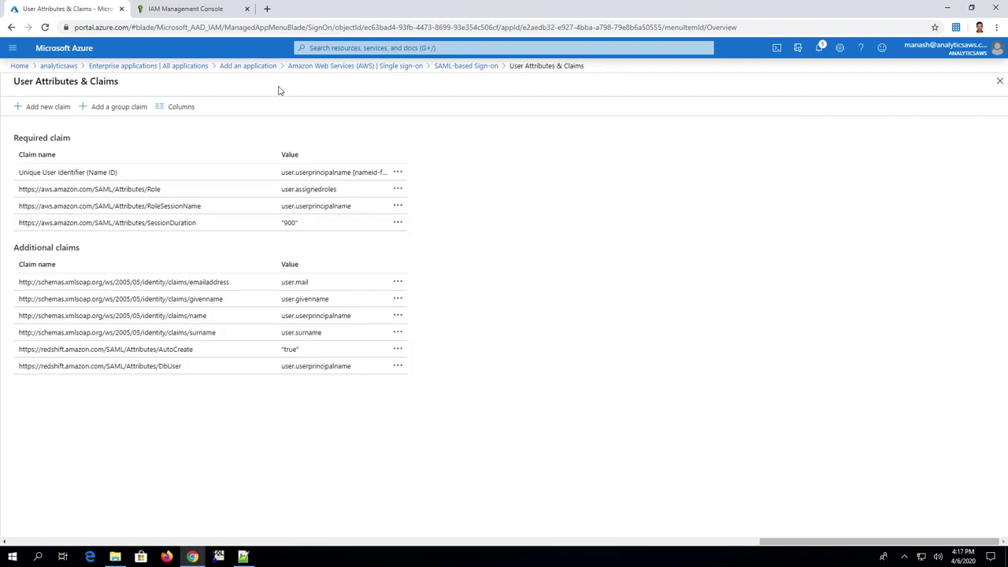
Download the AWS app's Federation Metadata XML from the SAML-based Sign-on page.
left_click(465, 66)
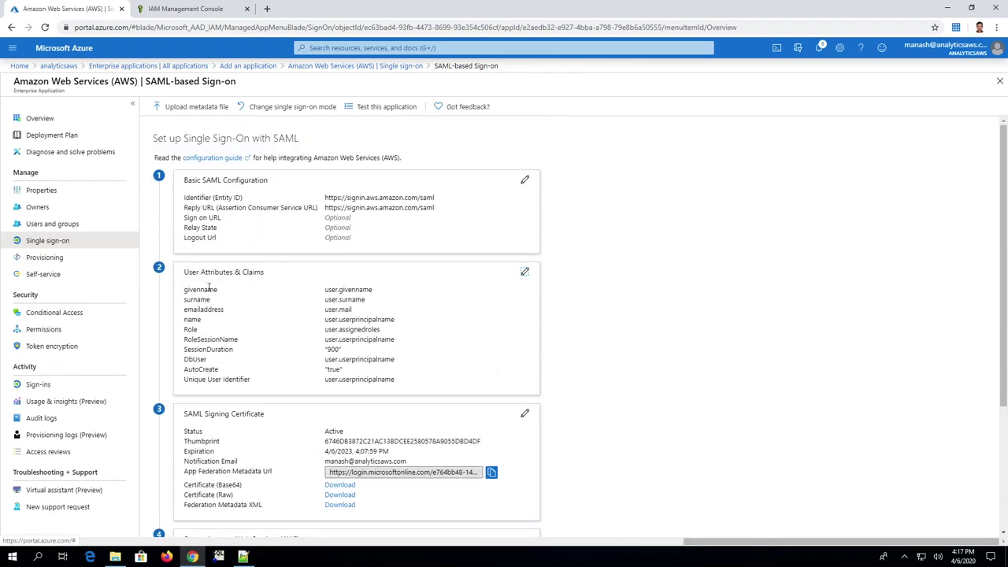
scroll(400, 326, "down", 2)
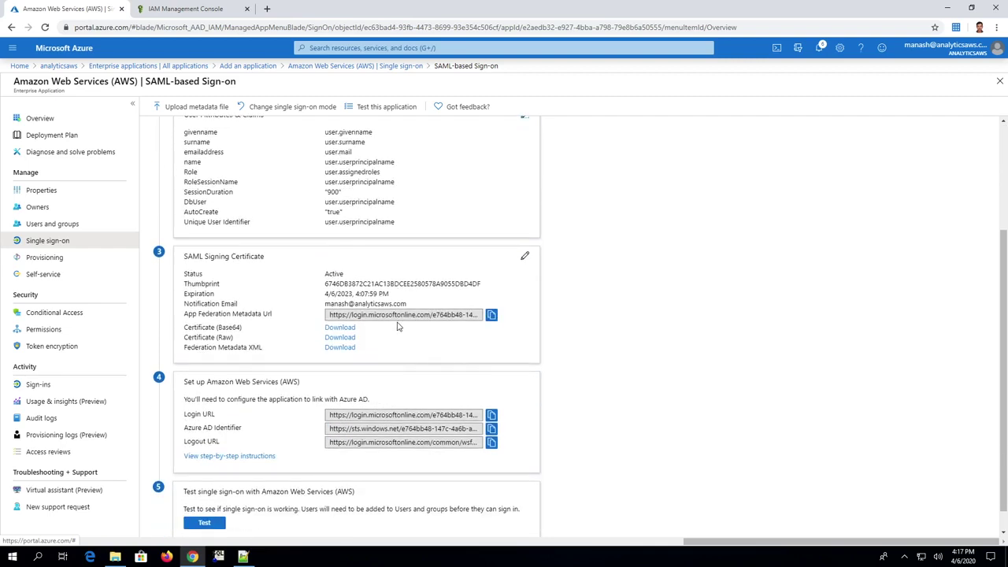
scroll(399, 325, "down", 1)
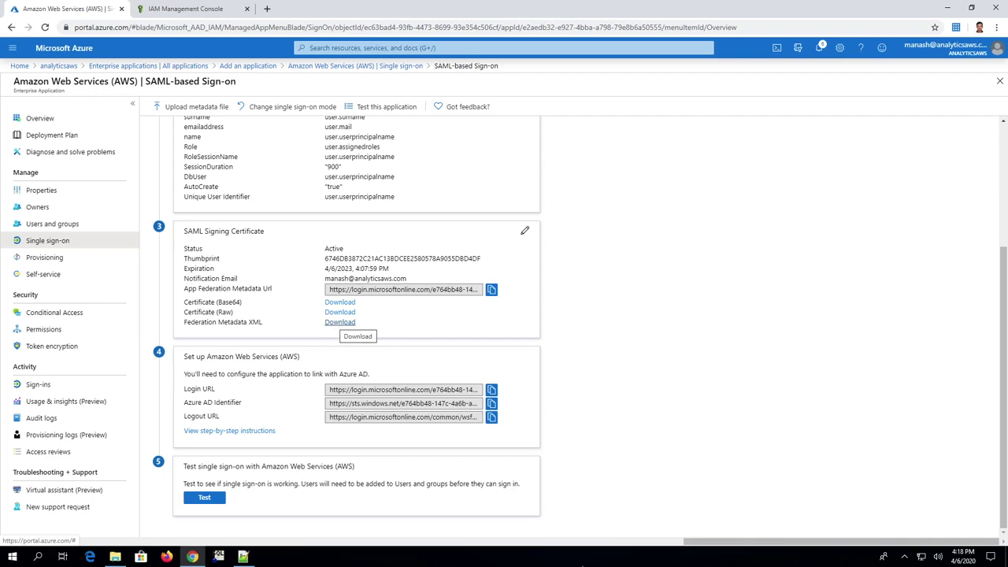
left_click(338, 323)
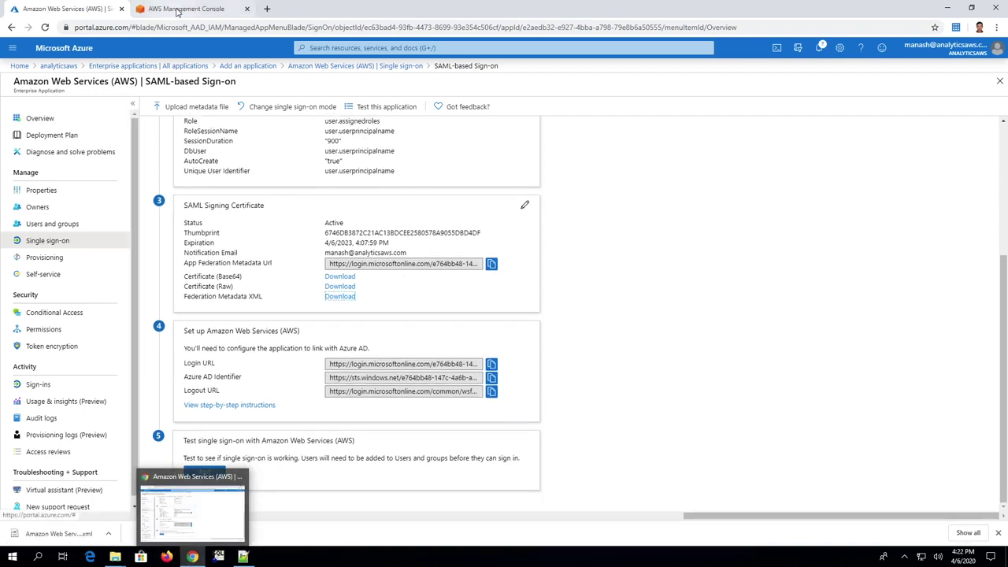
left_click(178, 11)
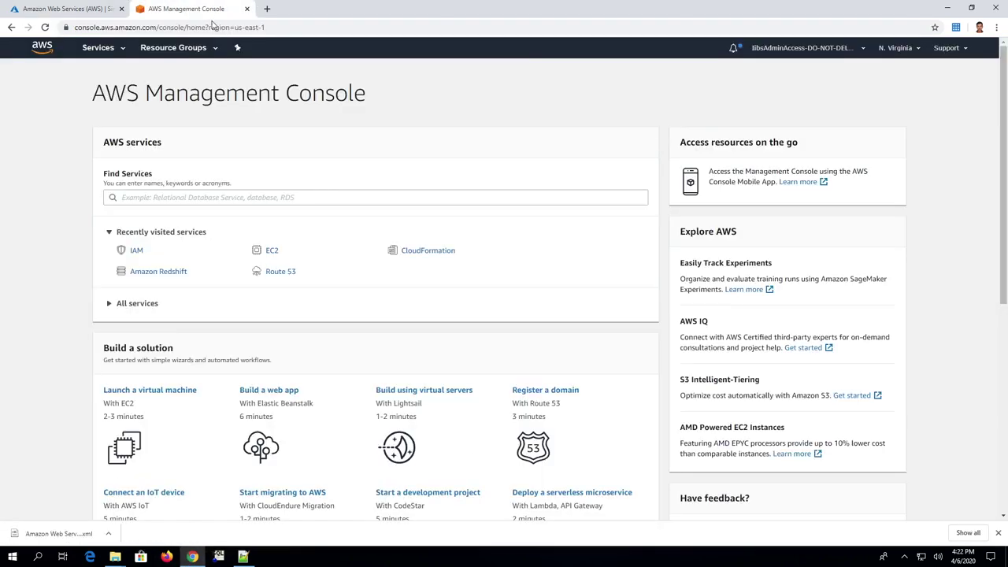
Go to IAM's Identity providers list in the AWS console.
left_click(162, 196)
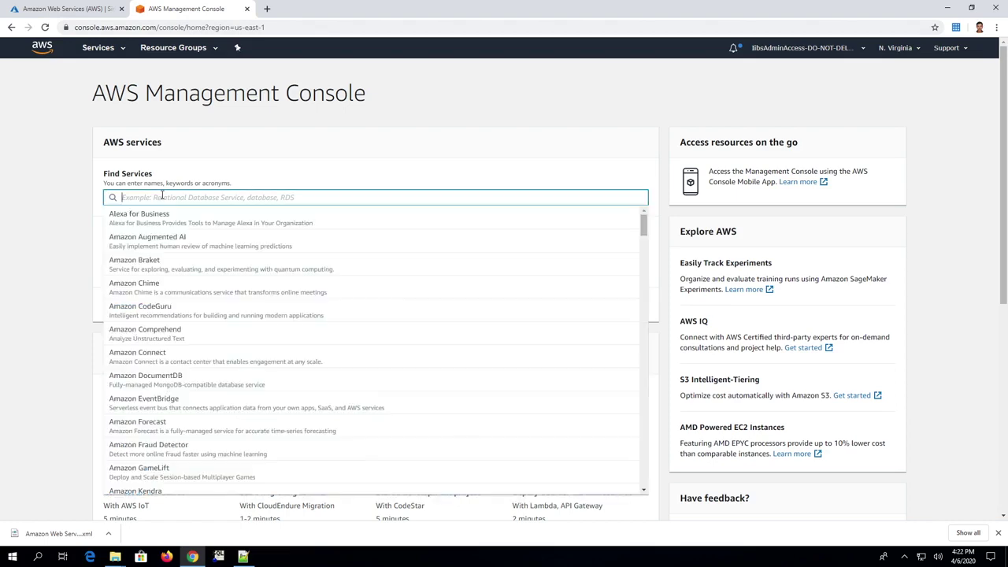
type("iam")
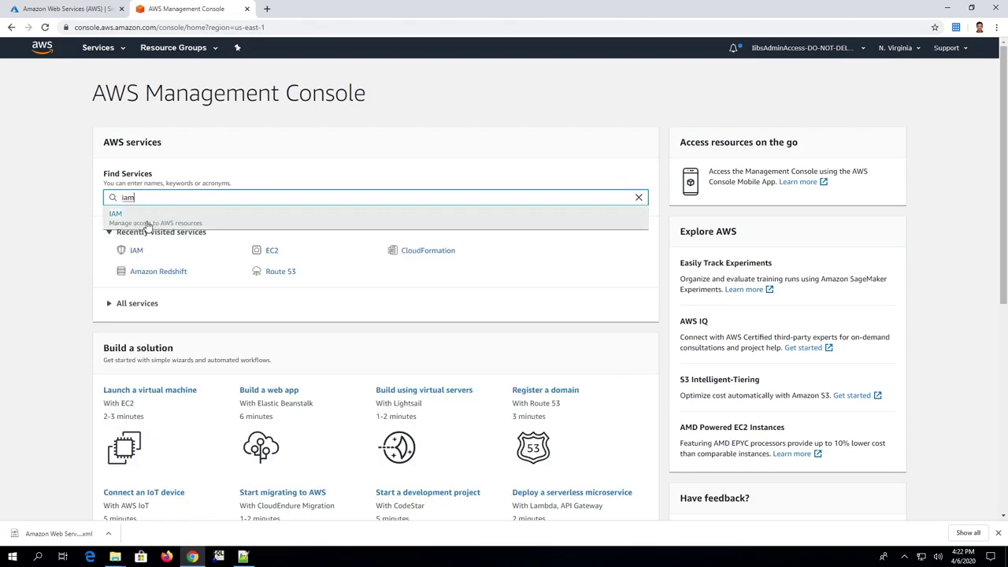
left_click(144, 226)
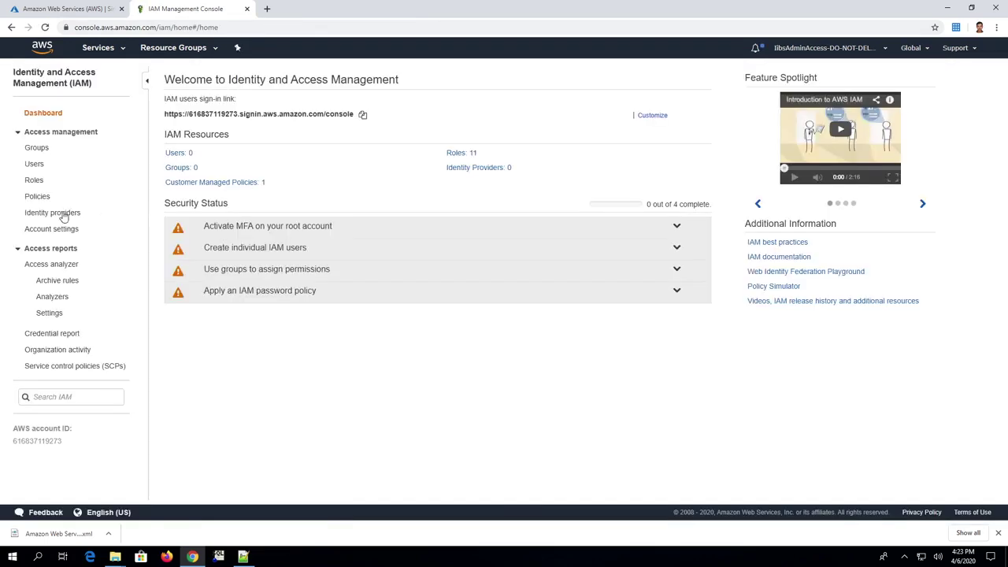
left_click(55, 212)
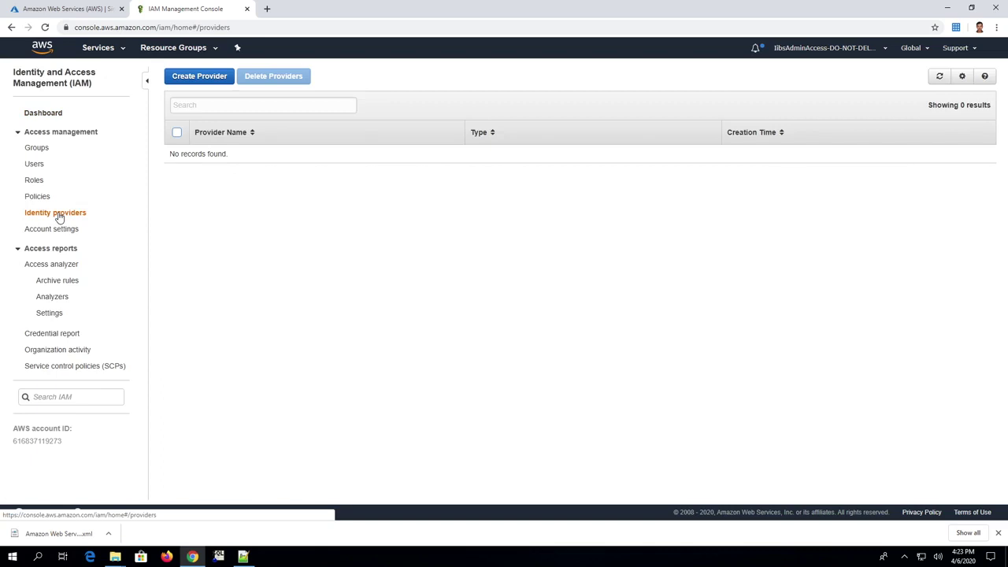
Create SAML provider 'azure' using the Amazon Web Services (AWS) metadata XML file.
left_click(195, 78)
left_click(341, 124)
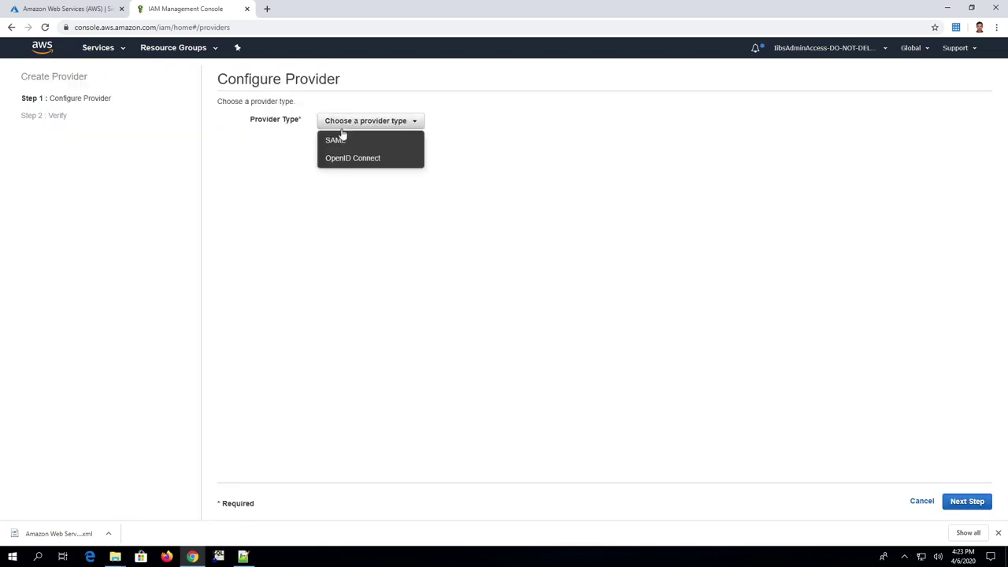
left_click(342, 141)
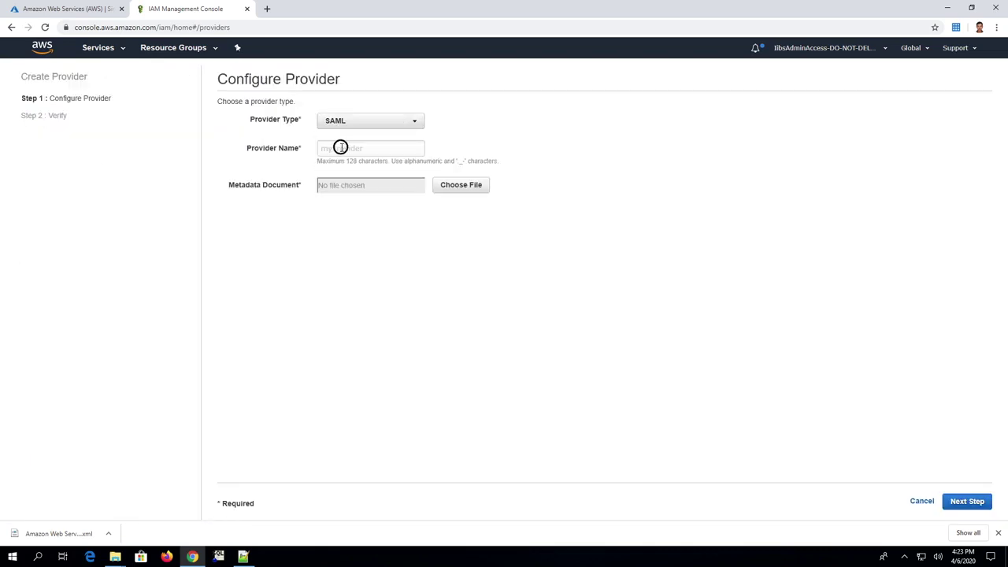
left_click(342, 148)
type("azure")
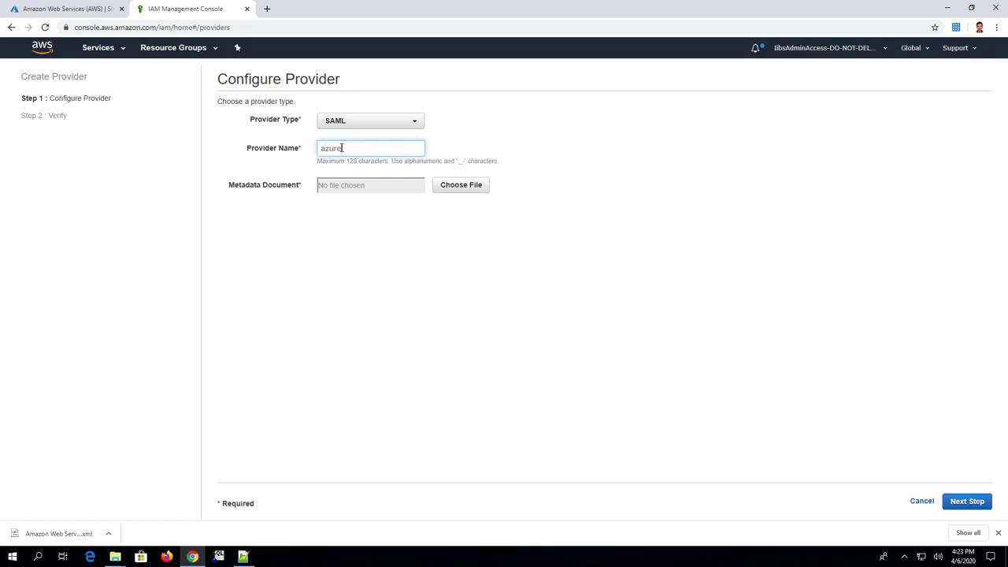
left_click(463, 190)
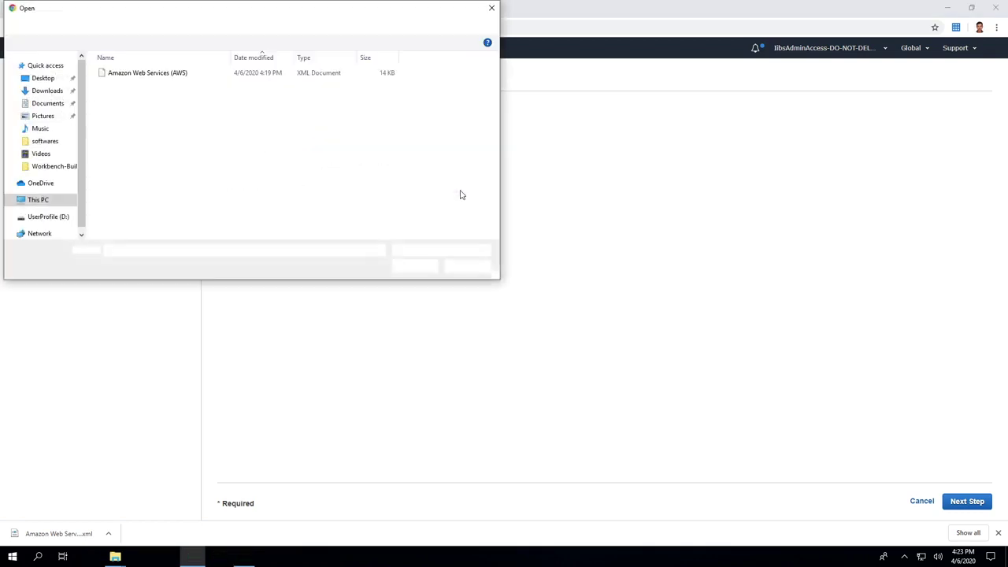
double_click(122, 75)
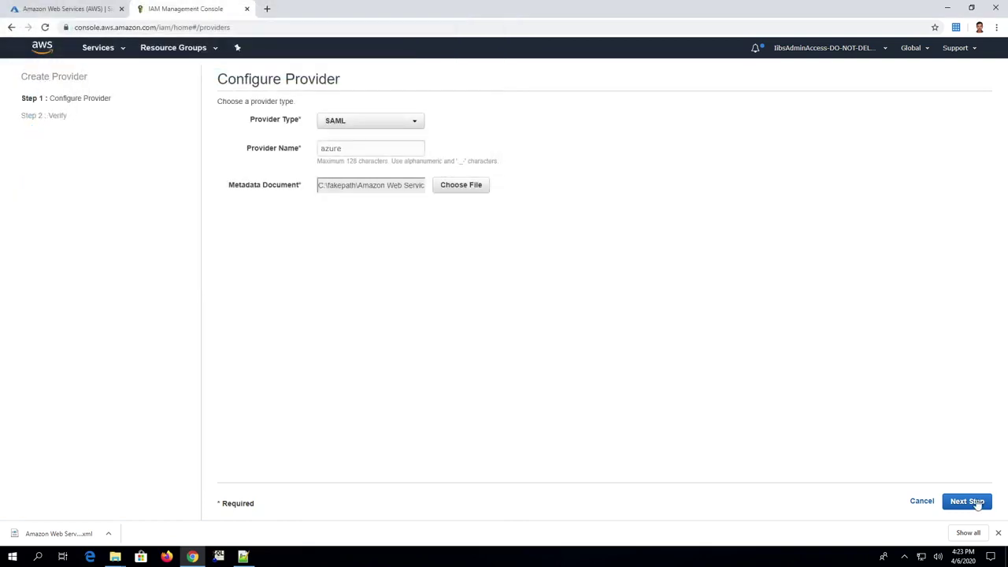
left_click(975, 502)
left_click(973, 502)
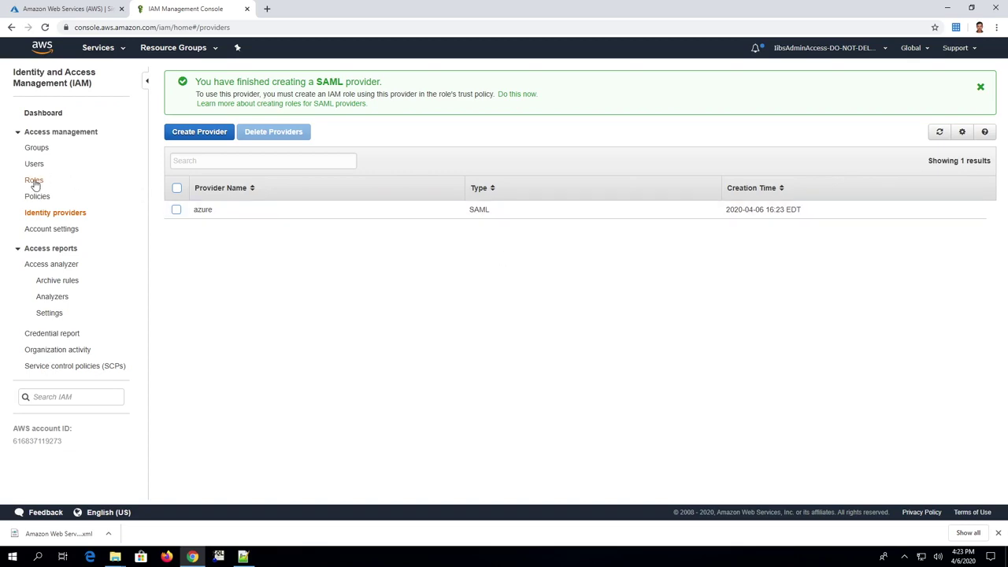
Check the Azure AD groups list in the analyticsaws directory.
left_click(67, 9)
left_click(61, 65)
left_click(22, 219)
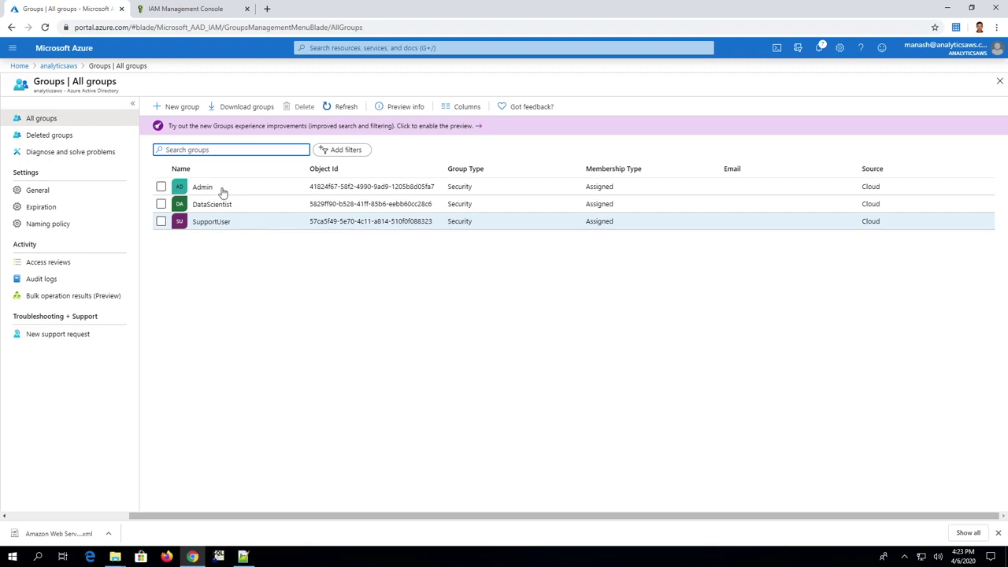
Start a new IAM role via SAML 2.0 federation with provider azure and console access.
left_click(182, 12)
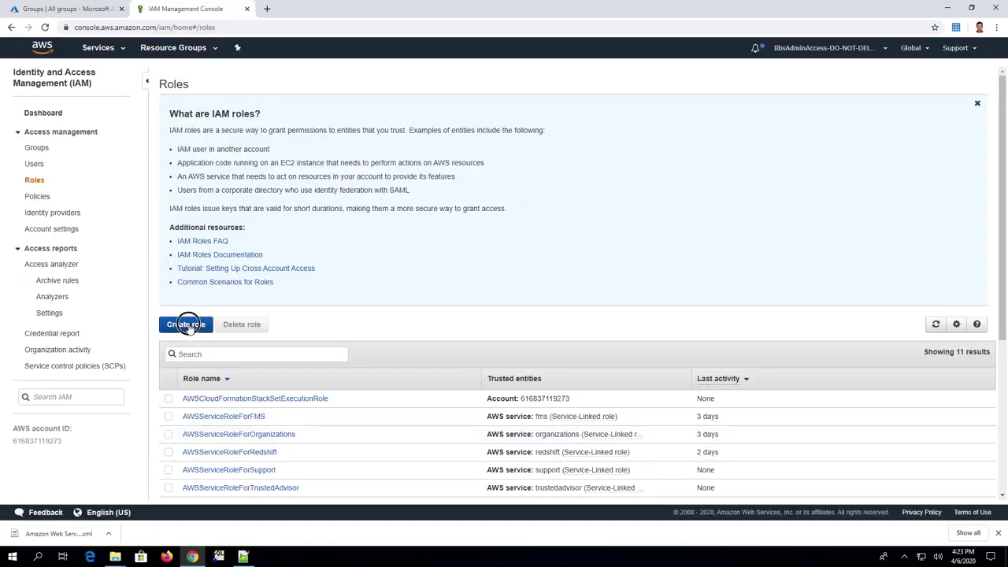
left_click(186, 323)
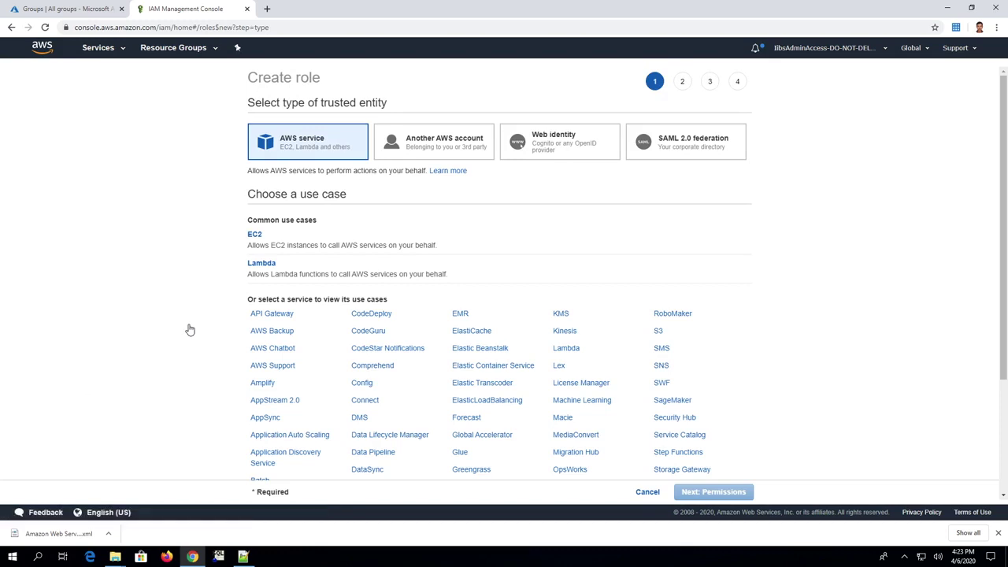
left_click(704, 150)
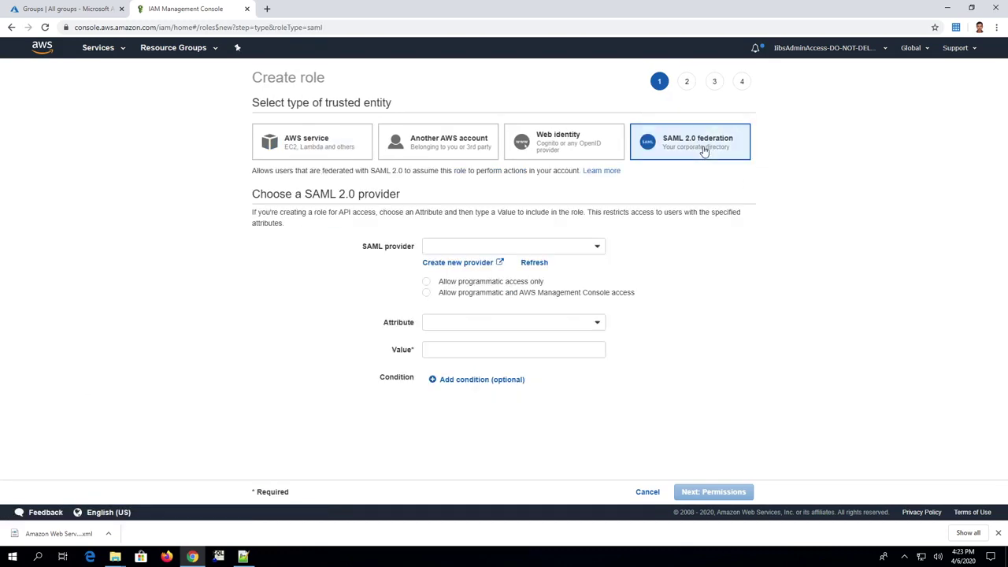
left_click(481, 247)
left_click(477, 264)
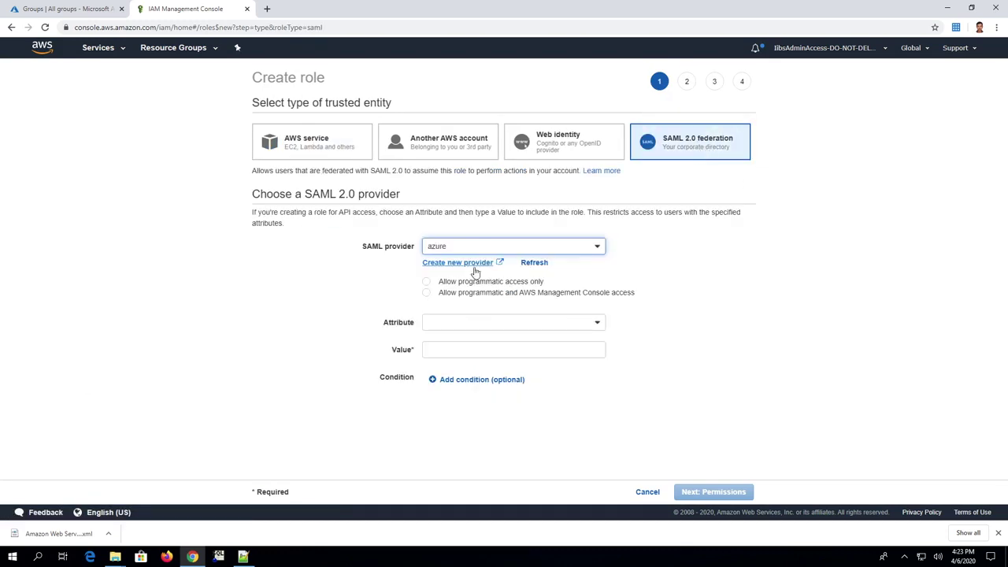
left_click(461, 324)
left_click(466, 294)
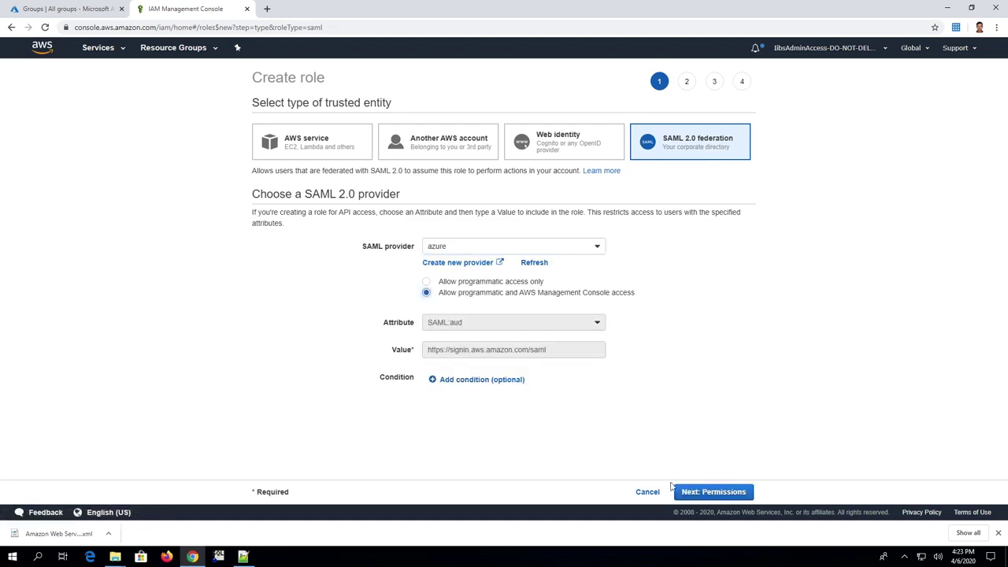
left_click(705, 491)
left_click(734, 493)
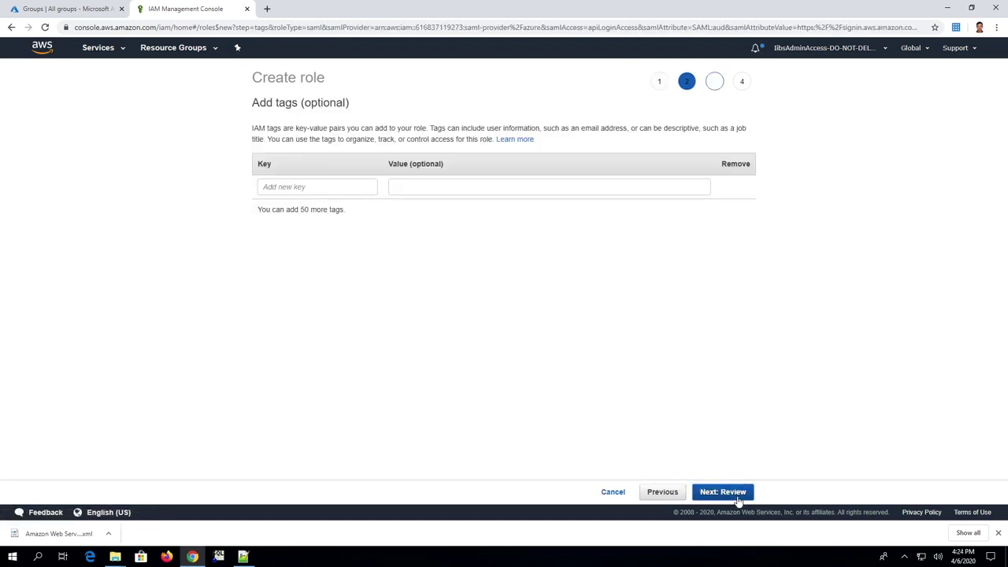
left_click(723, 492)
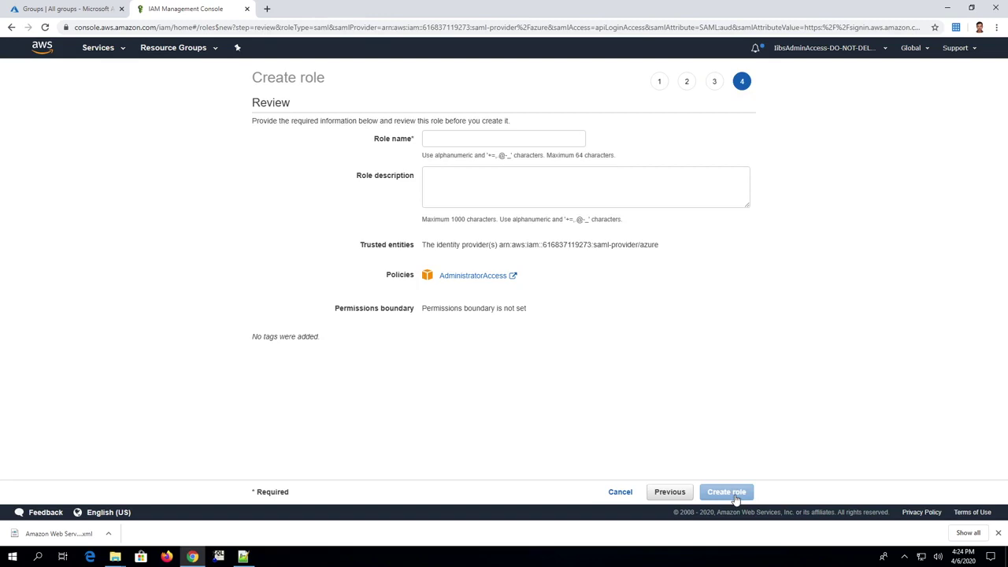
Name the role azure-admin, create it, and open its summary.
left_click(447, 137)
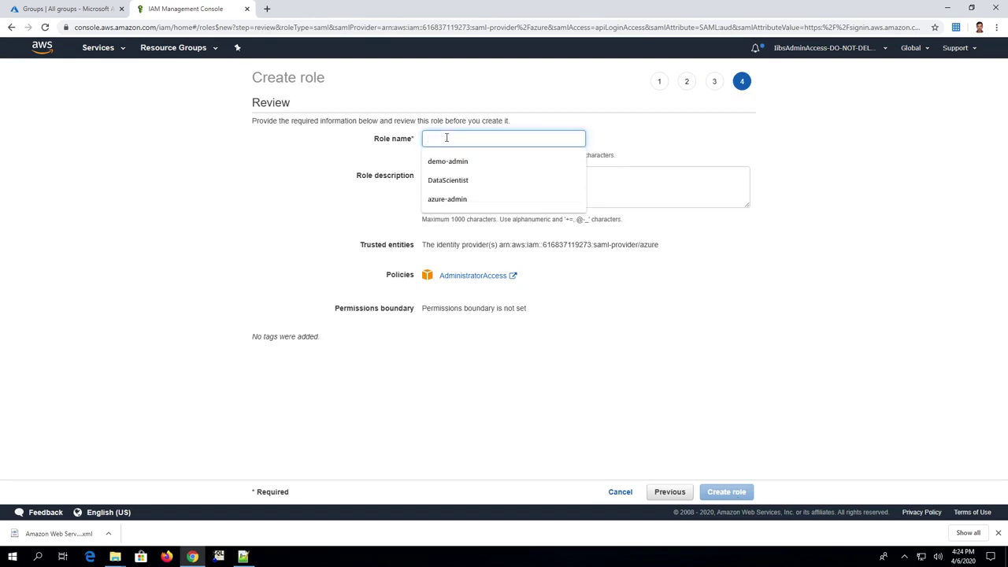
type("azure-admin")
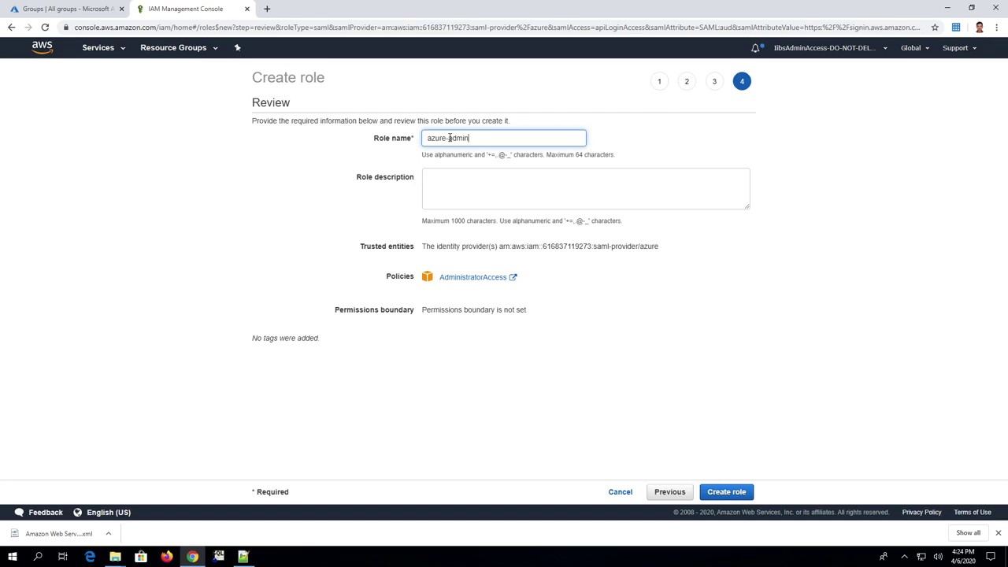
key("Tab")
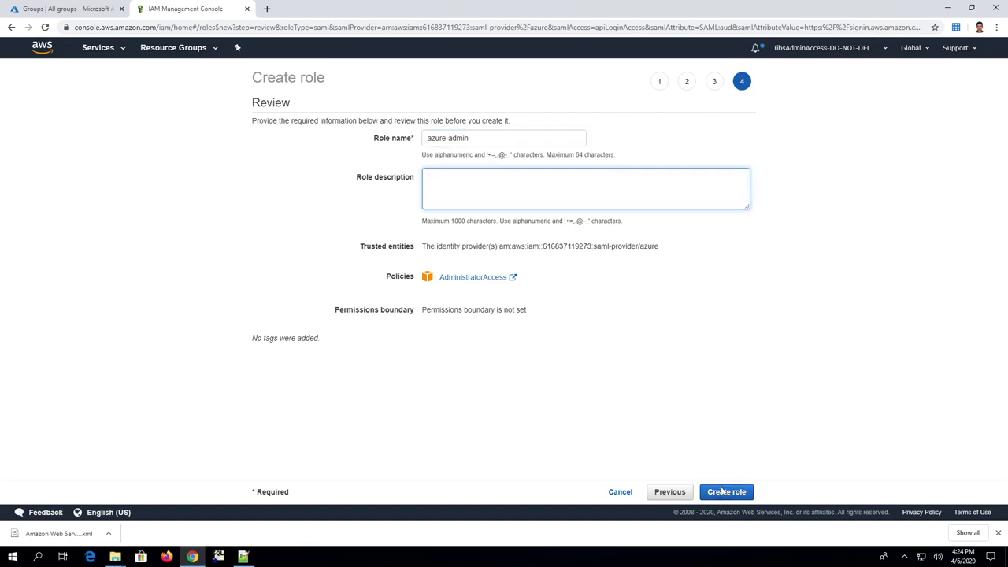
left_click(725, 491)
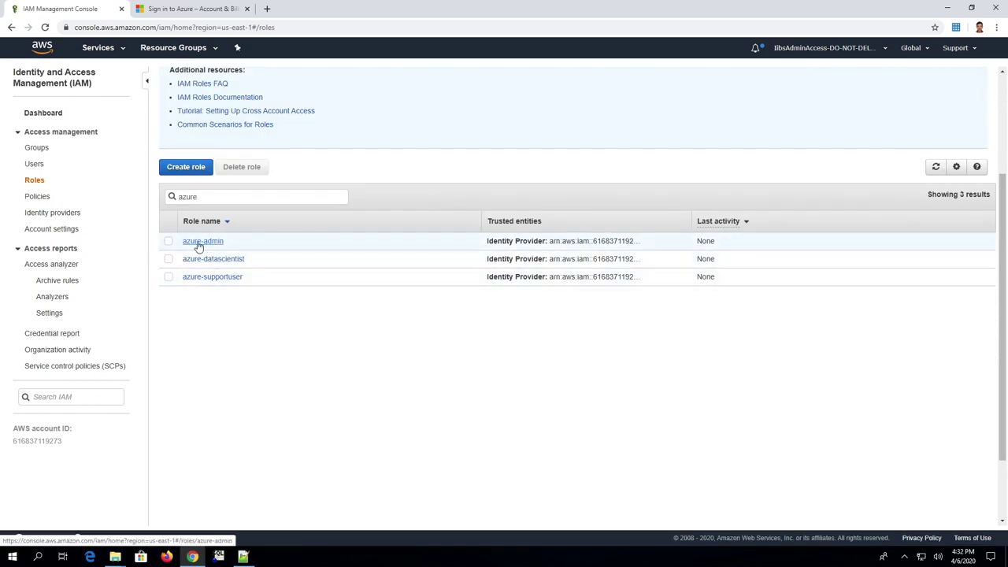
left_click(196, 243)
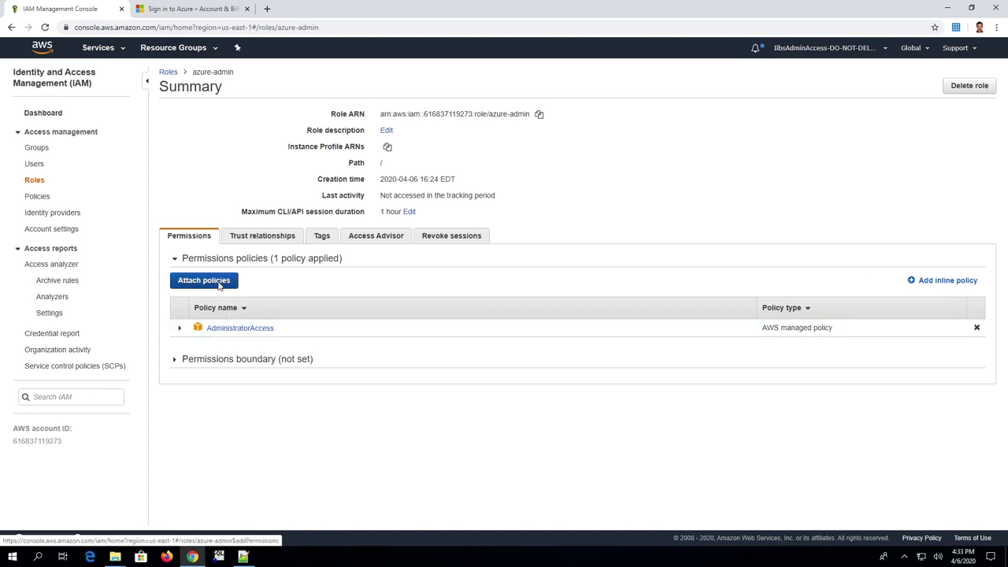
Give azure-admin an inline policy redshift-ad from the pasted Redshift access JSON.
left_click(921, 284)
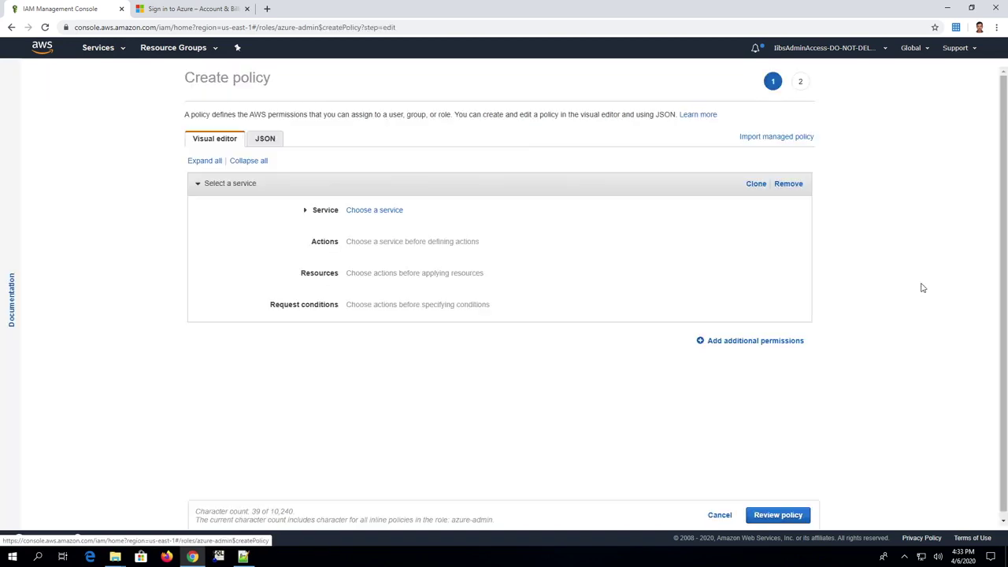
left_click(265, 141)
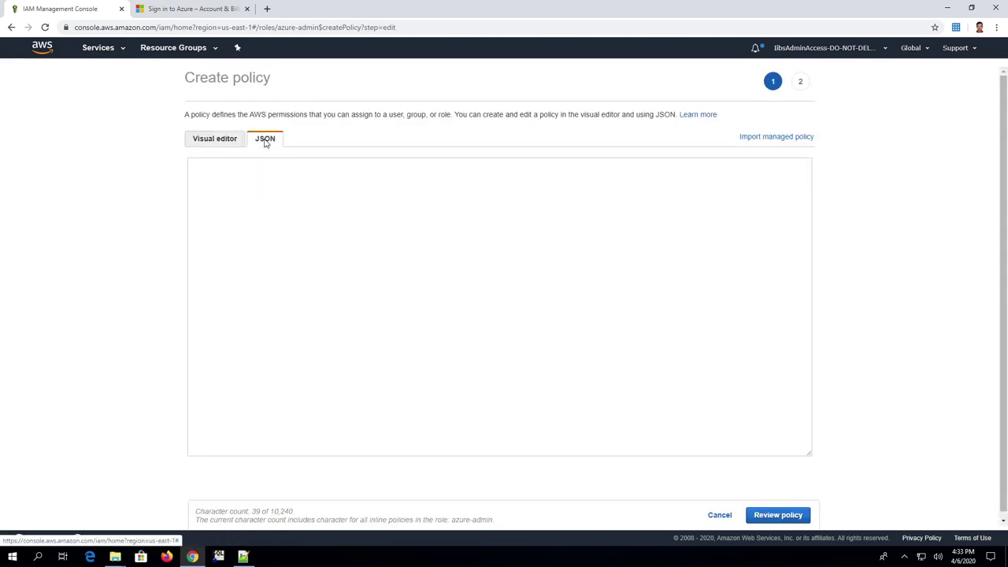
left_click(265, 210)
key("ctrl+a")
key("ctrl+v")
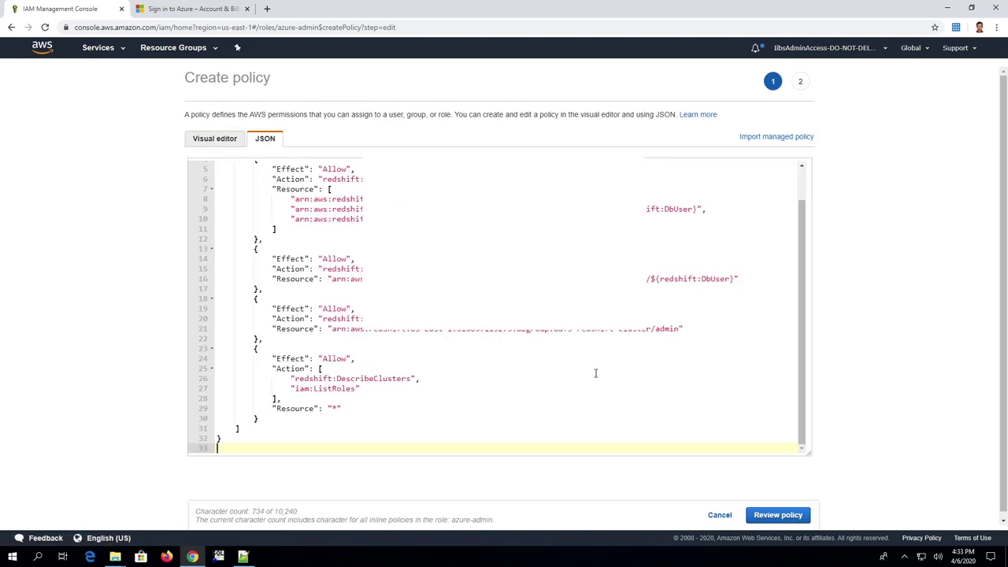
scroll(595, 373, "up", 1)
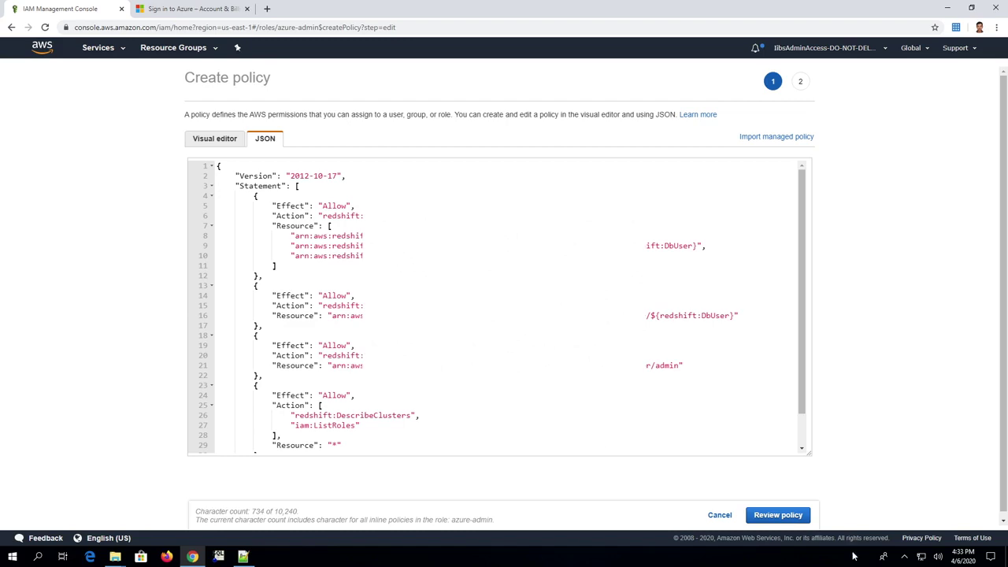
left_click(781, 513)
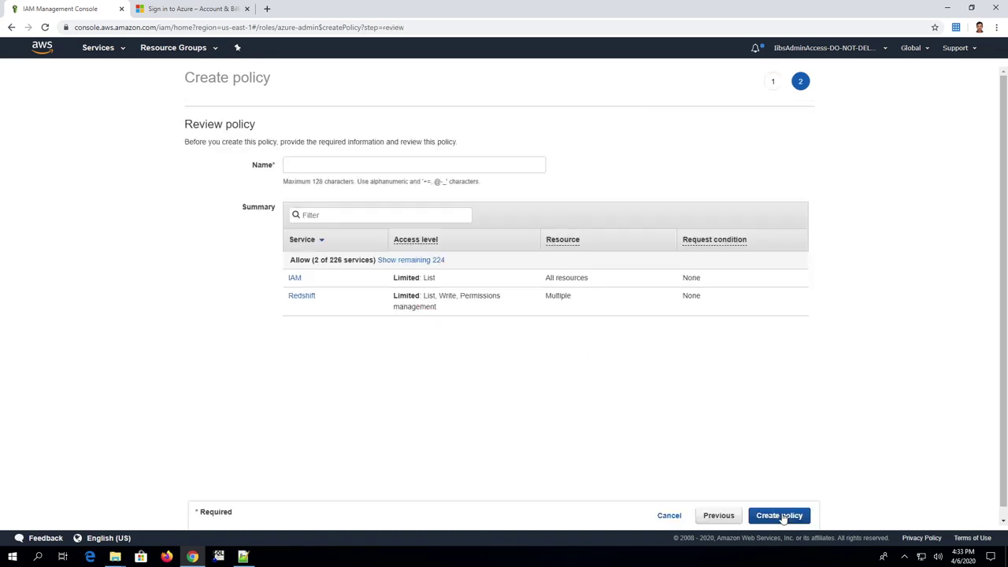
left_click(400, 166)
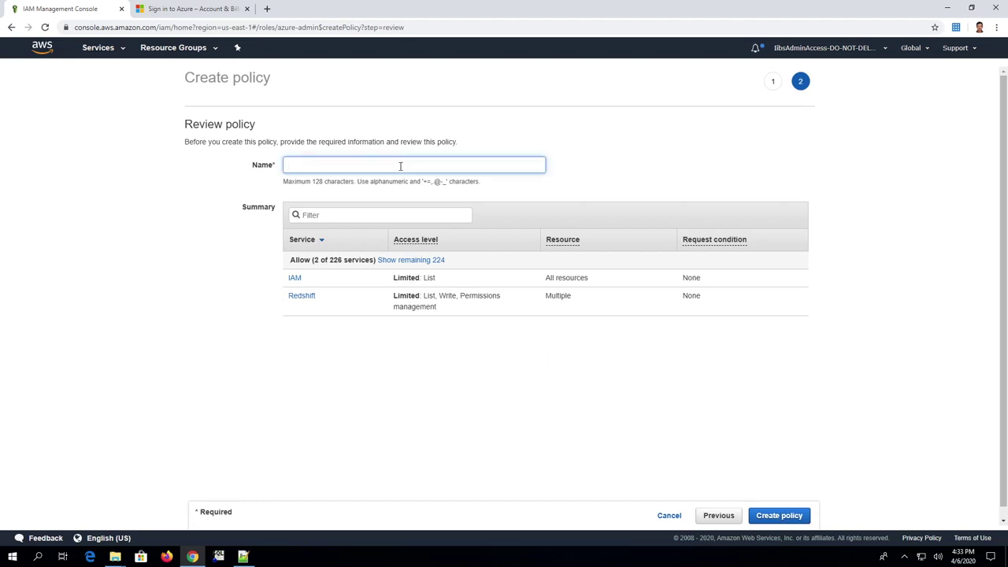
type("redshift-ad")
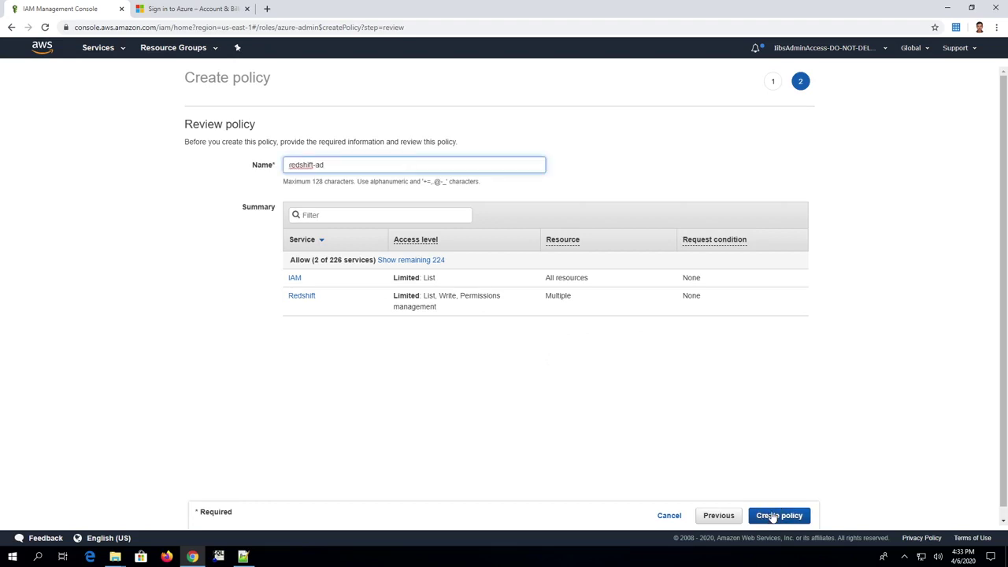
left_click(773, 517)
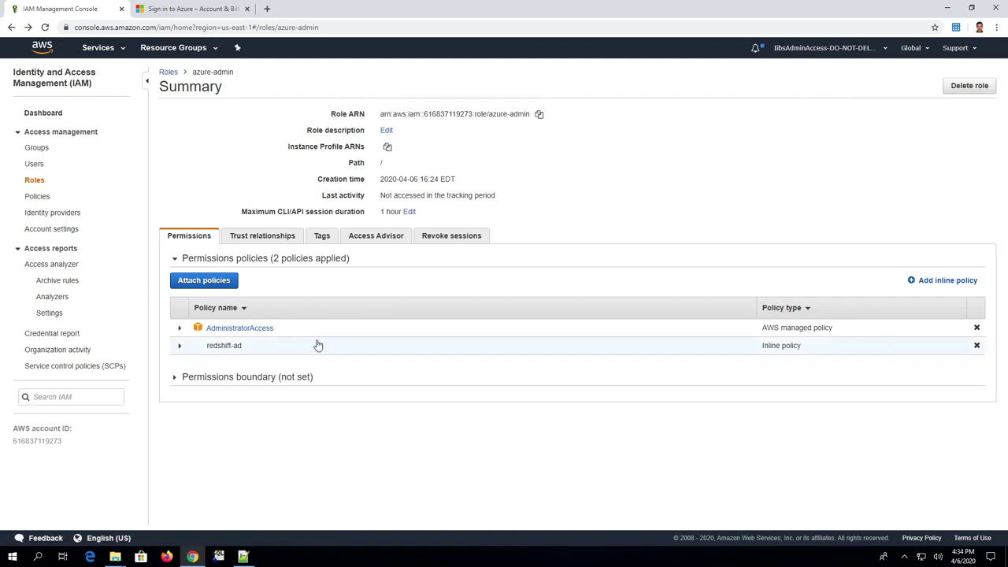
left_click(167, 72)
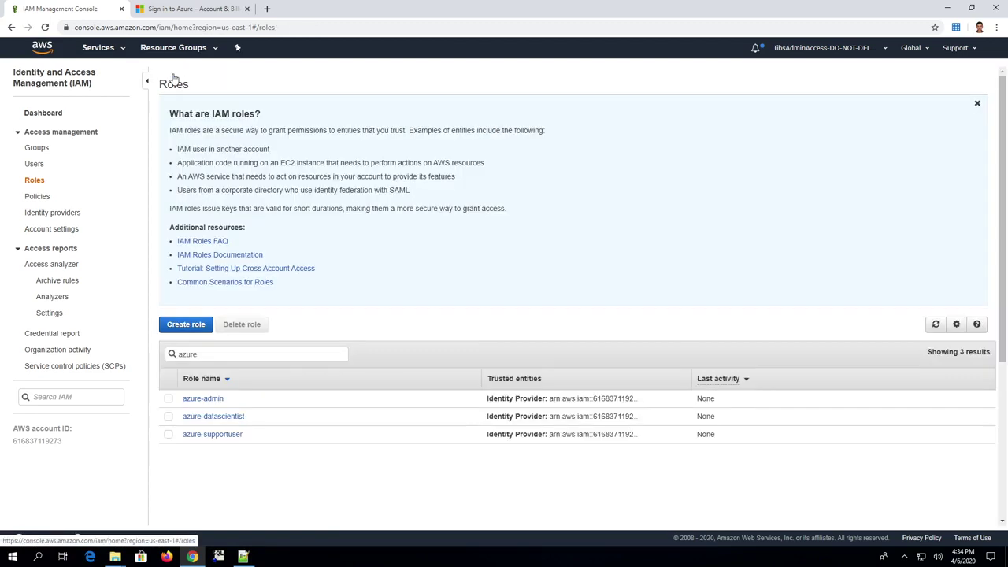
Add azure-datascientist's inline policy with the JoinGroup resource changed from admin to datascientist.
left_click(214, 418)
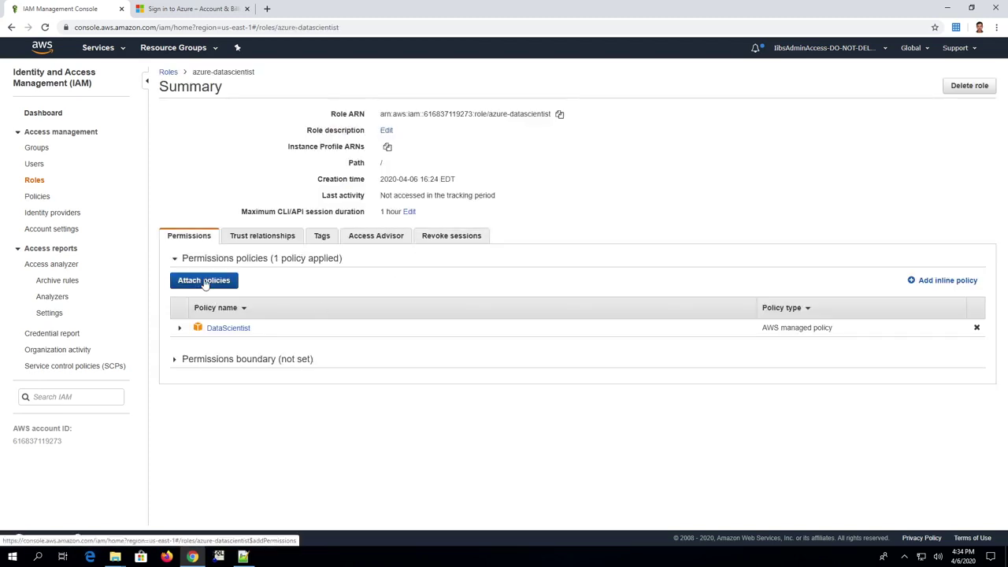
left_click(942, 281)
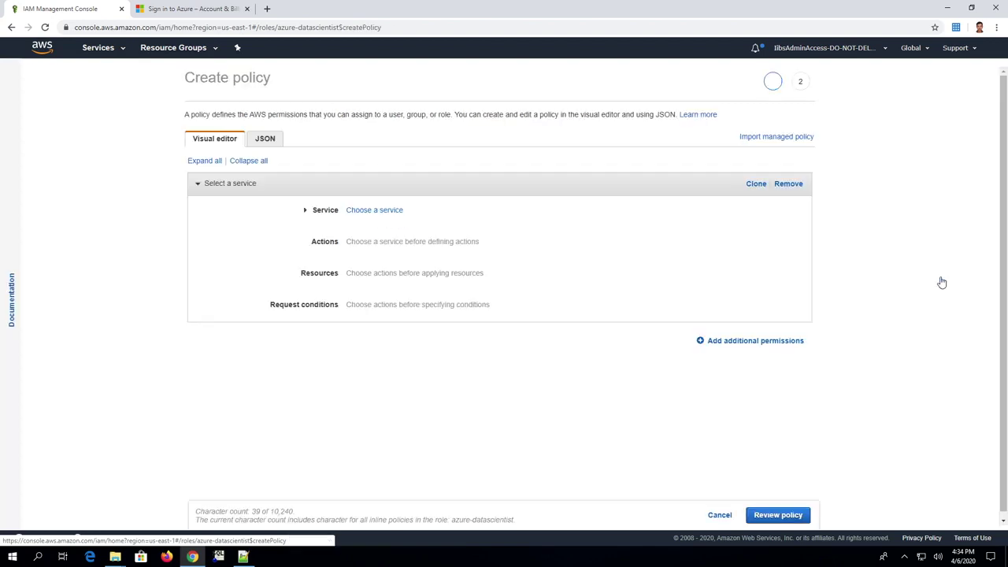
left_click(266, 138)
key("ctrl+v")
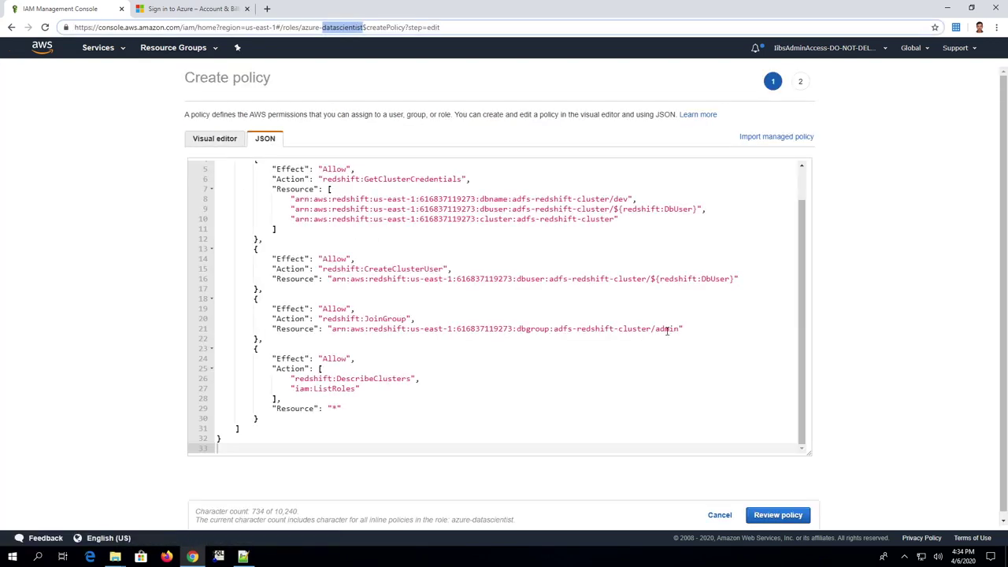
double_click(666, 329)
type("datascientist")
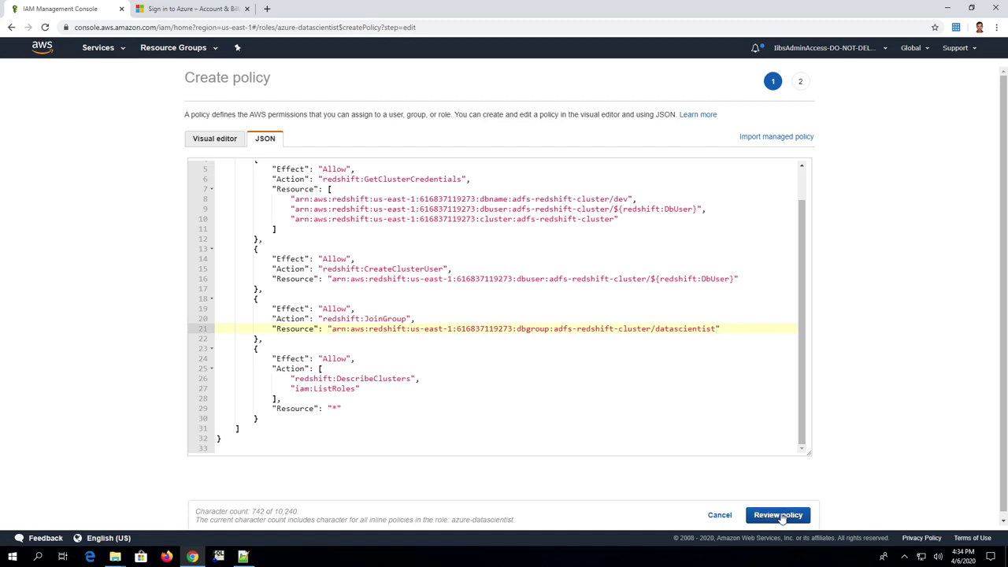
left_click(778, 514)
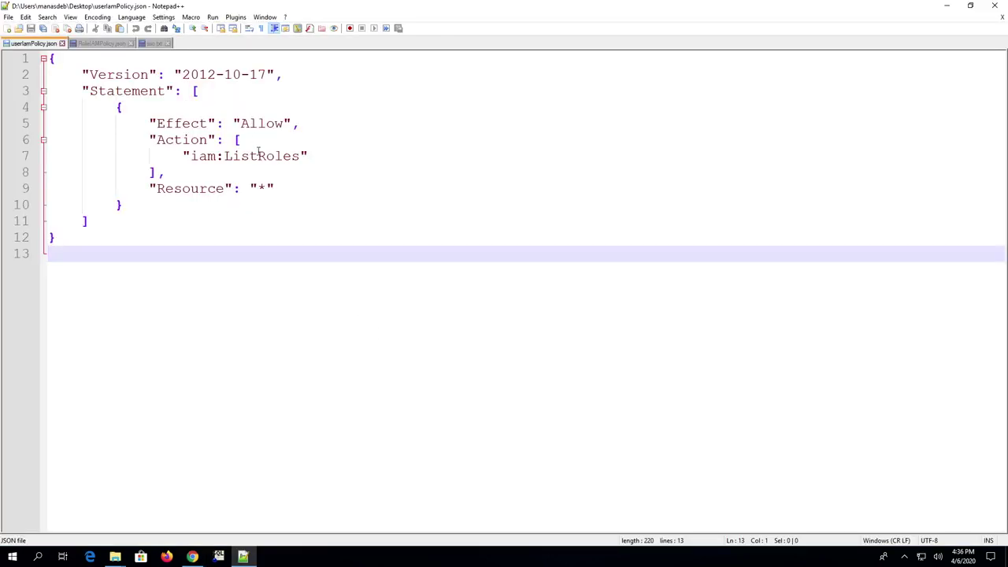
left_click(259, 155)
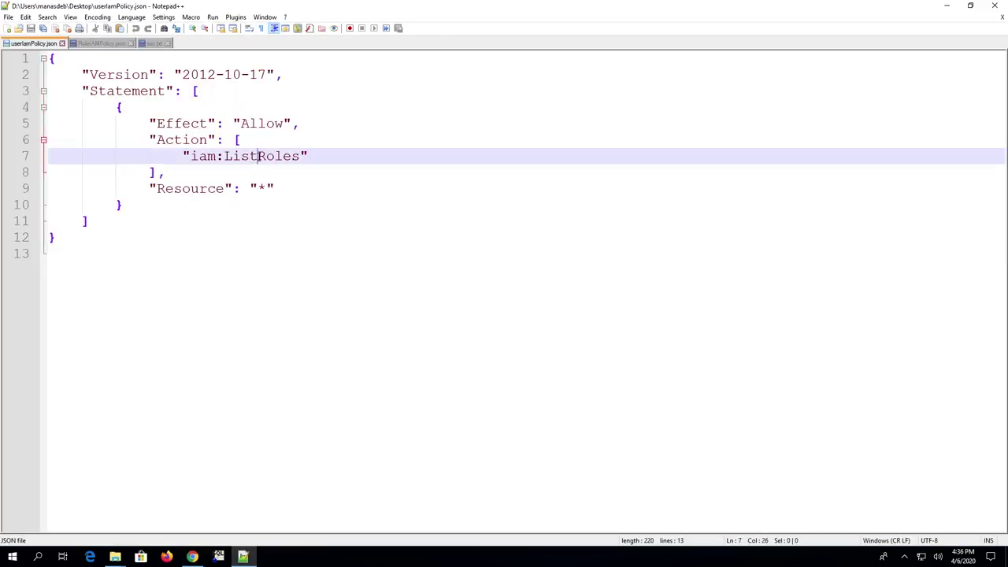
Copy the iam:ListRoles policy JSON from userIamPolicy.json in Notepad++.
double_click(258, 155)
left_click_drag(169, 308, 27, 40)
right_click(85, 87)
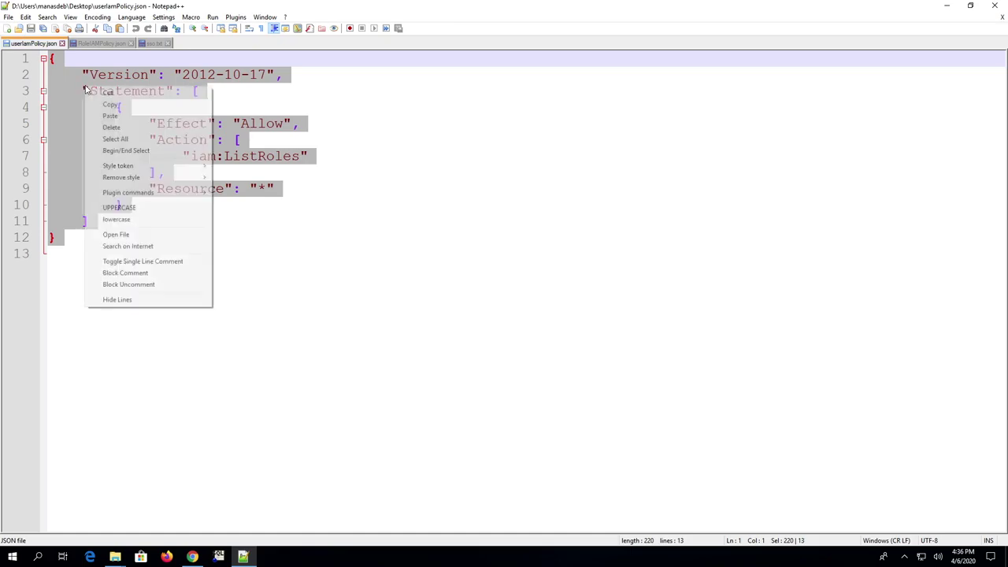
left_click(106, 102)
Create policy list-role-for-azure from the ListRoles JSON, then view the IAM users list.
left_click(192, 557)
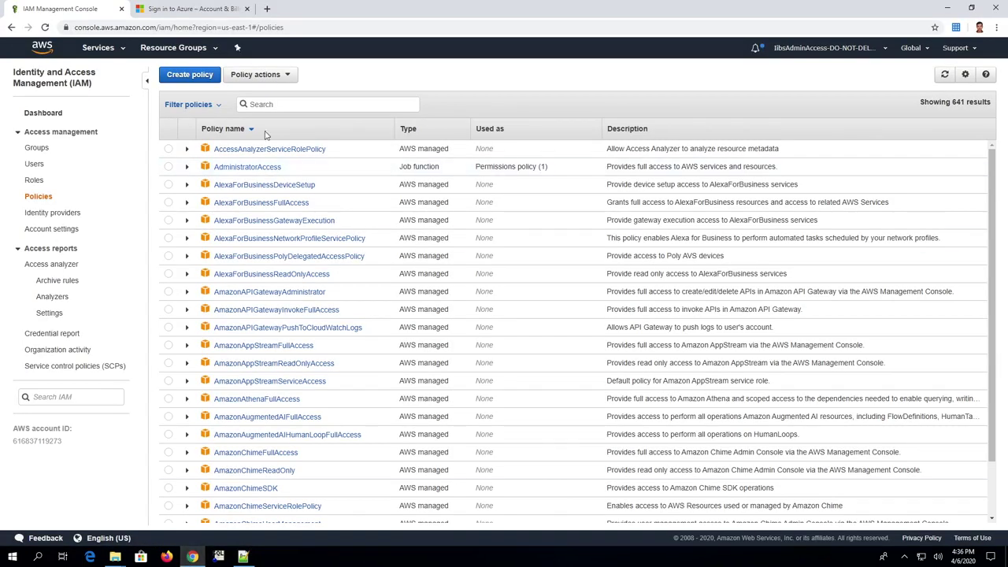
left_click(203, 77)
left_click(264, 141)
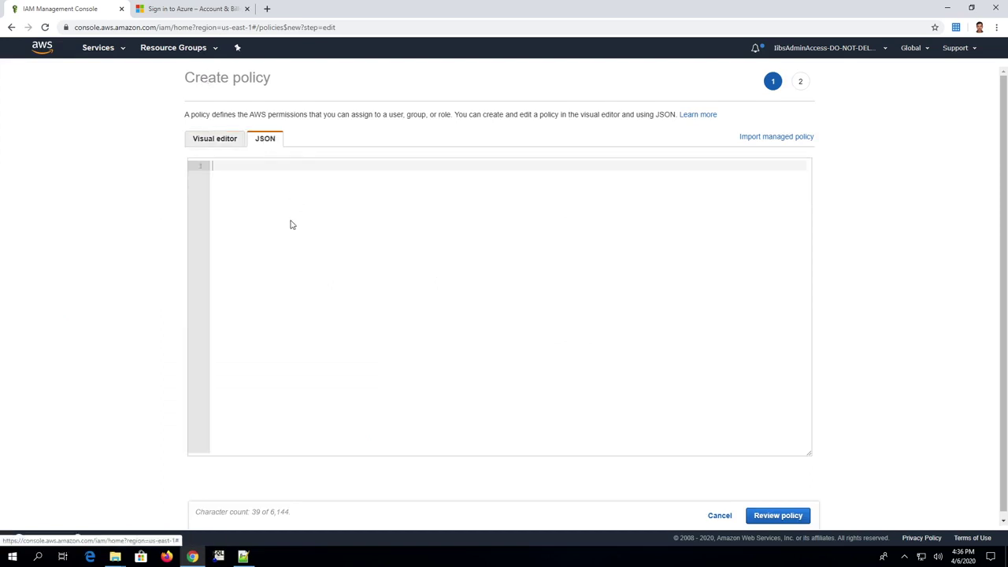
key("ctrl+a")
key("ctrl+v")
left_click(772, 516)
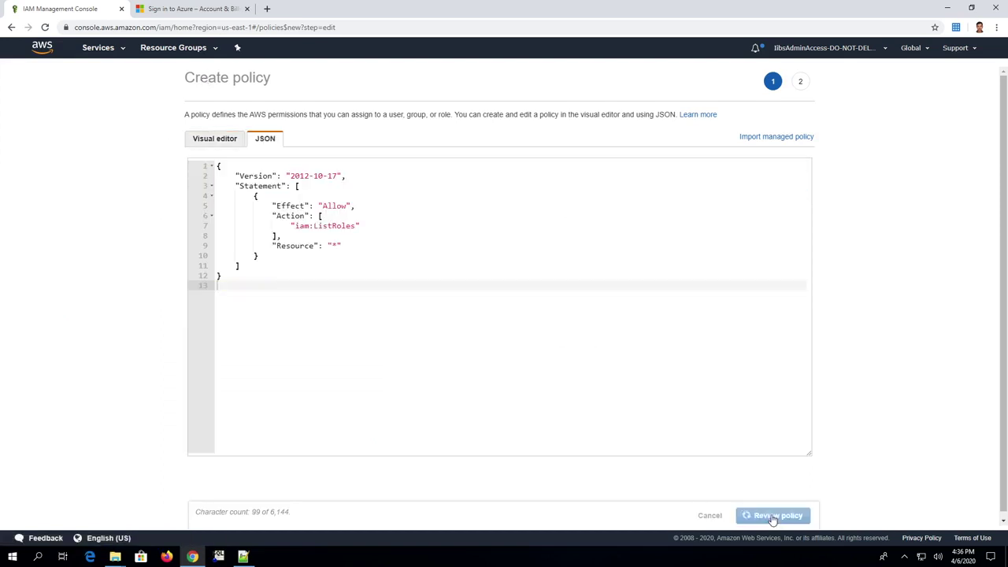
left_click(312, 139)
key("ctrl+v")
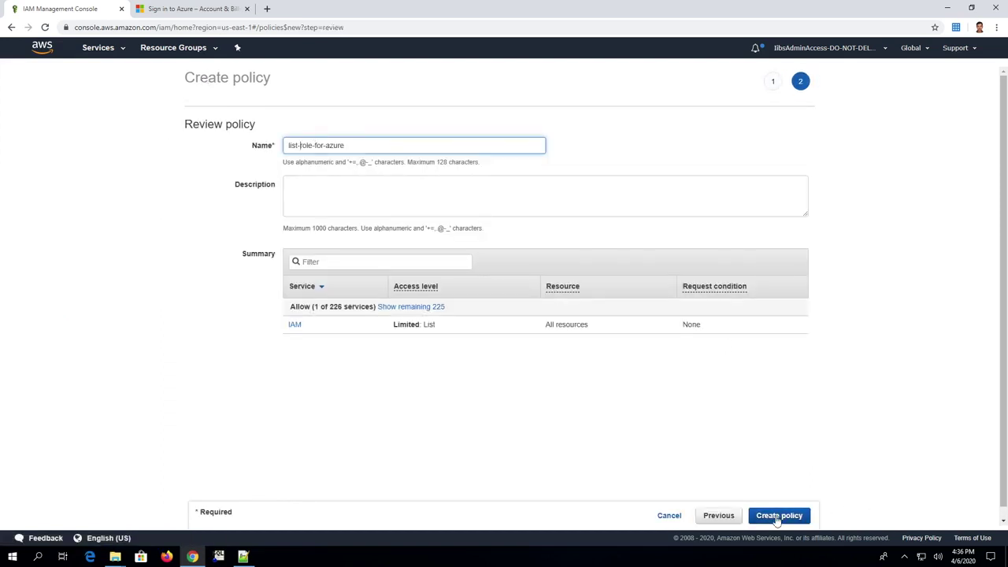
left_click(776, 517)
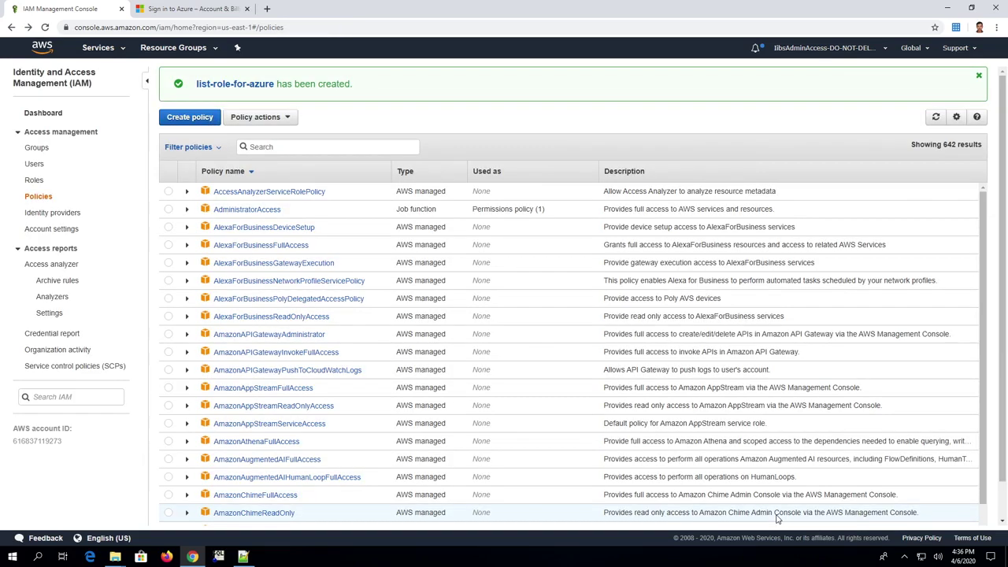
left_click(35, 163)
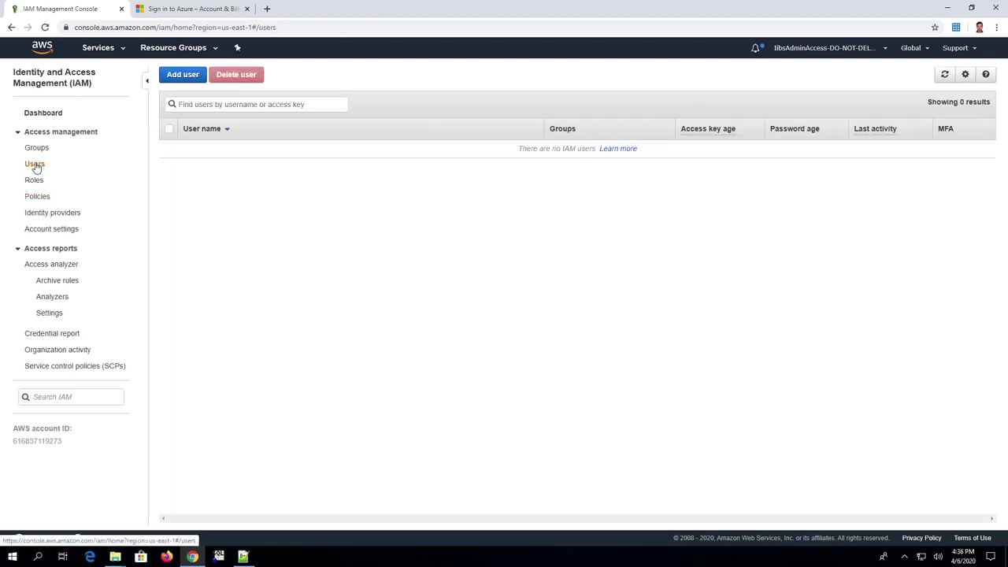
Start a new IAM user named azure-user with programmatic access.
left_click(180, 75)
left_click(417, 160)
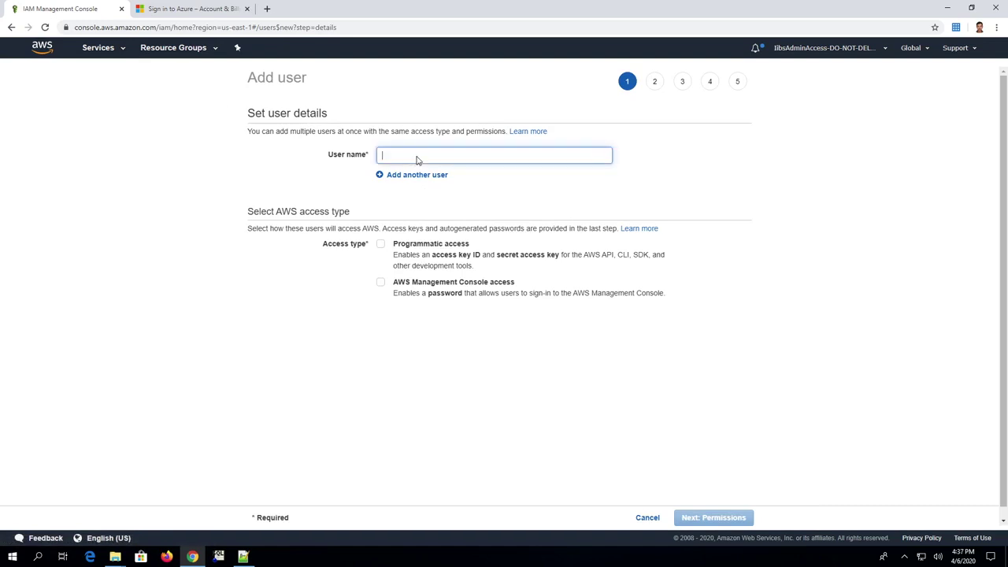
type("azure-user")
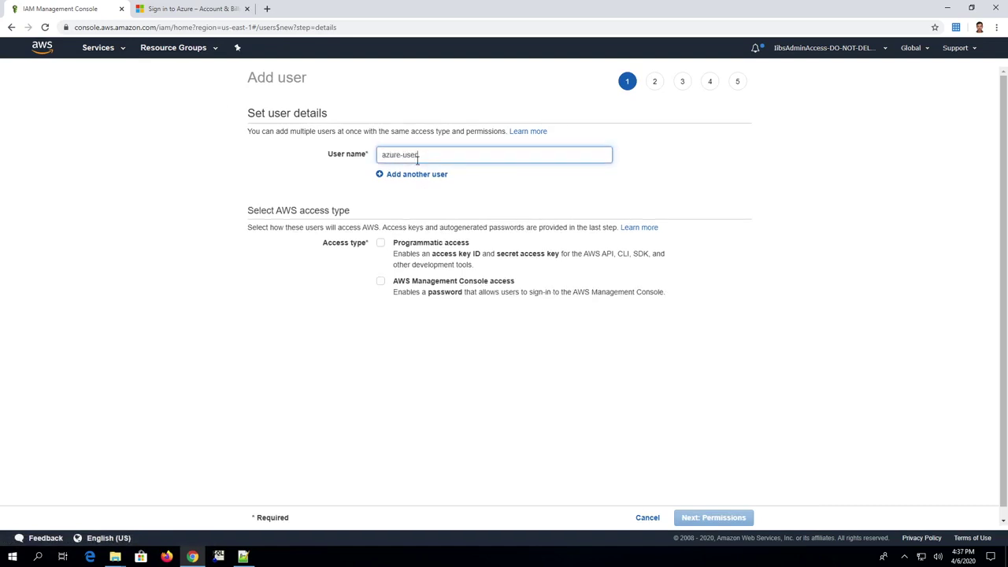
left_click(381, 245)
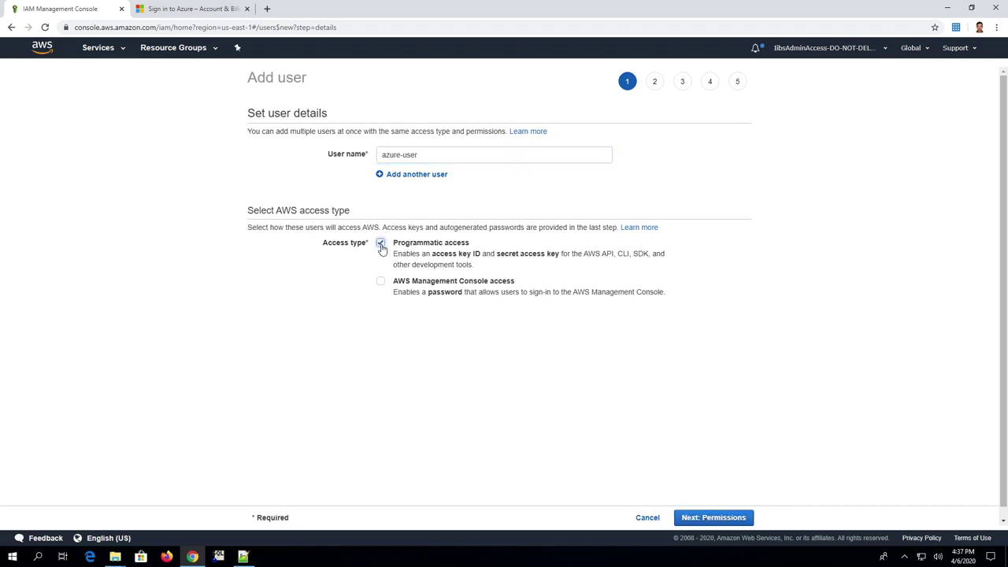
left_click(723, 517)
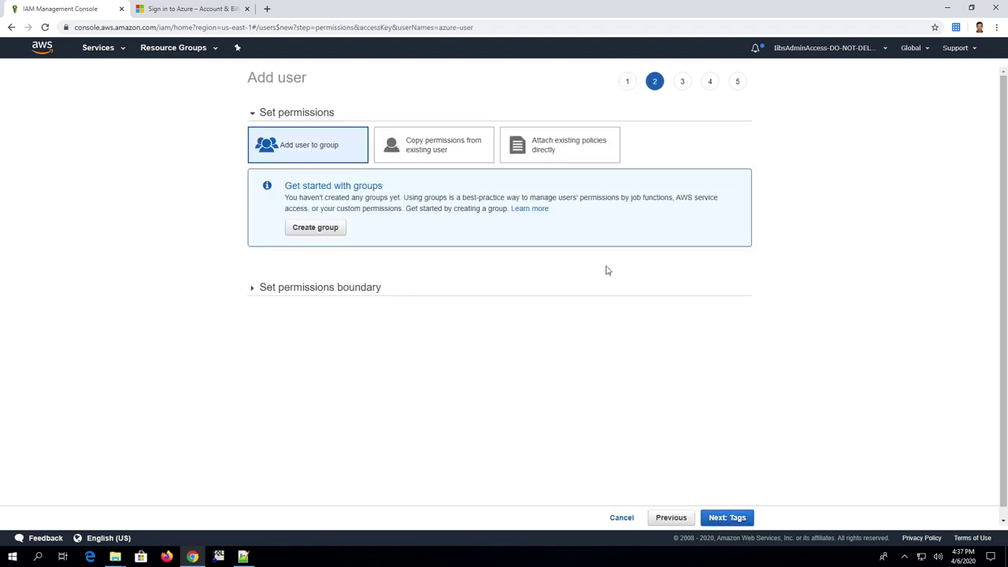
Attach the existing list-role-for-azure policy directly to the user.
left_click(564, 155)
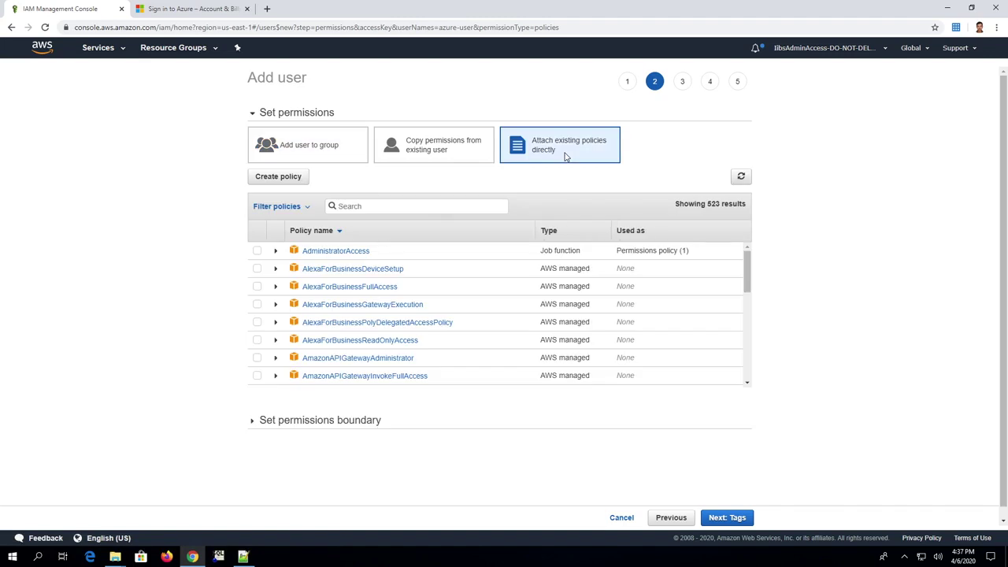
left_click(367, 206)
type("list-")
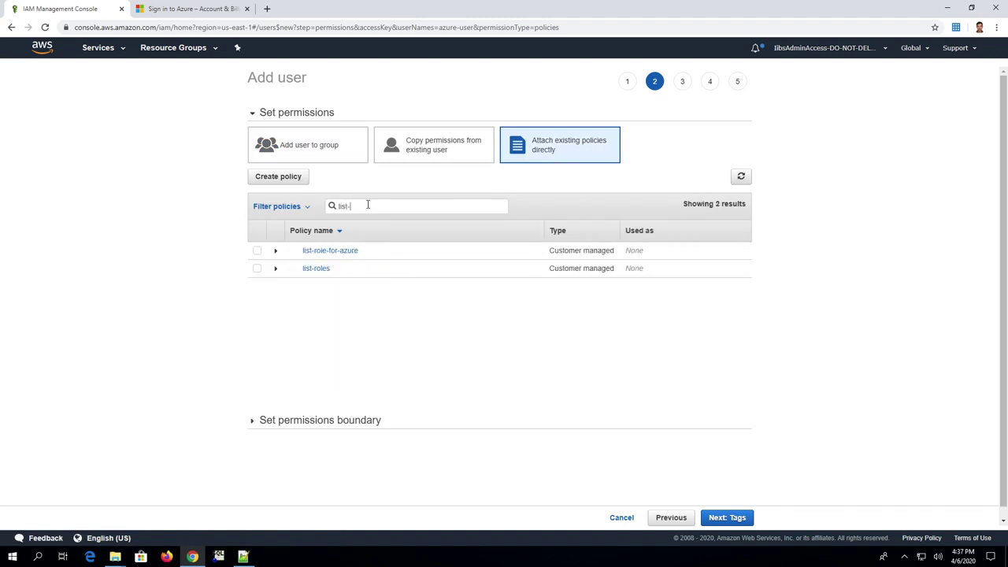
left_click(257, 251)
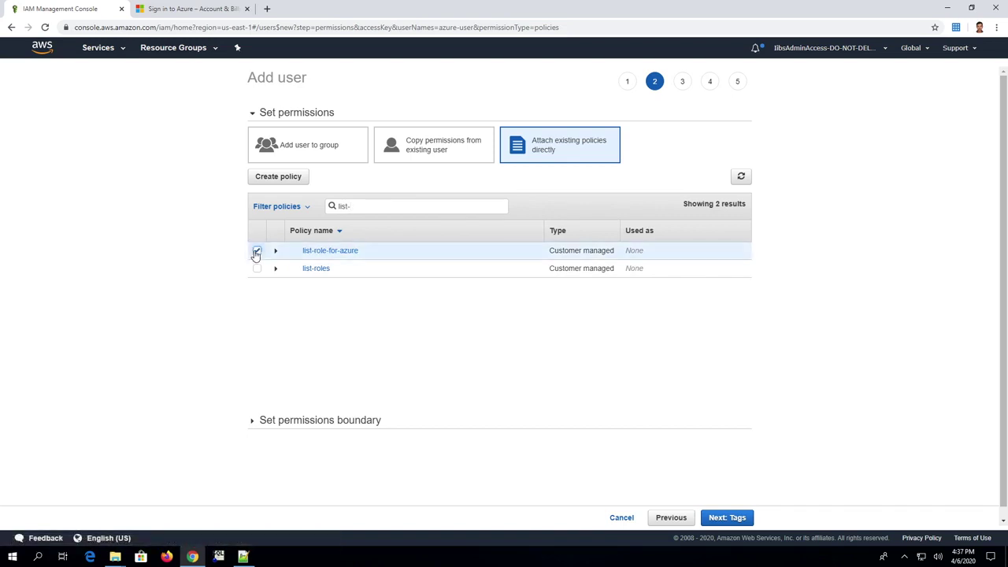
Create azure-user, copy its secret access key, and return to the Azure tab.
left_click(721, 517)
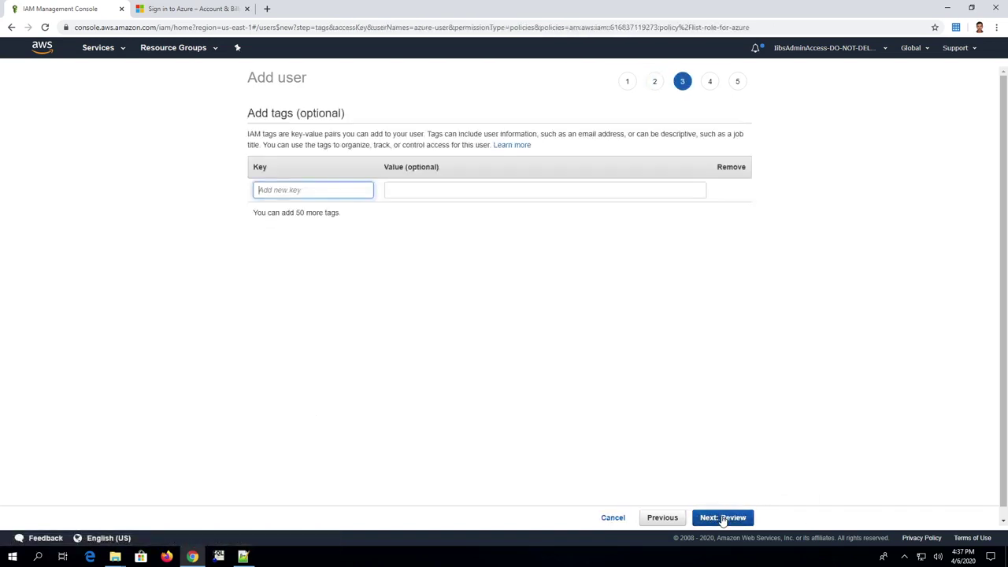
left_click(731, 521)
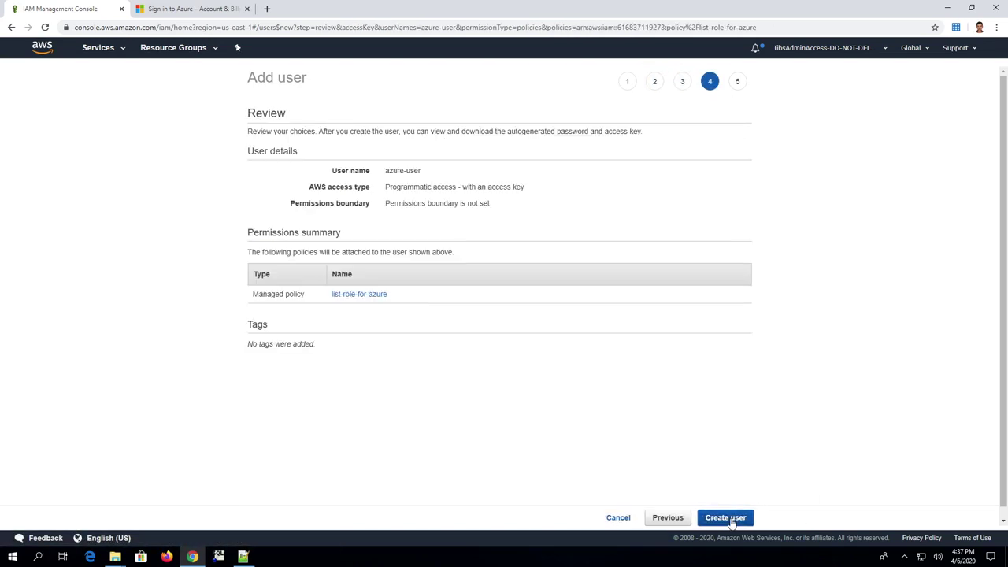
left_click(731, 521)
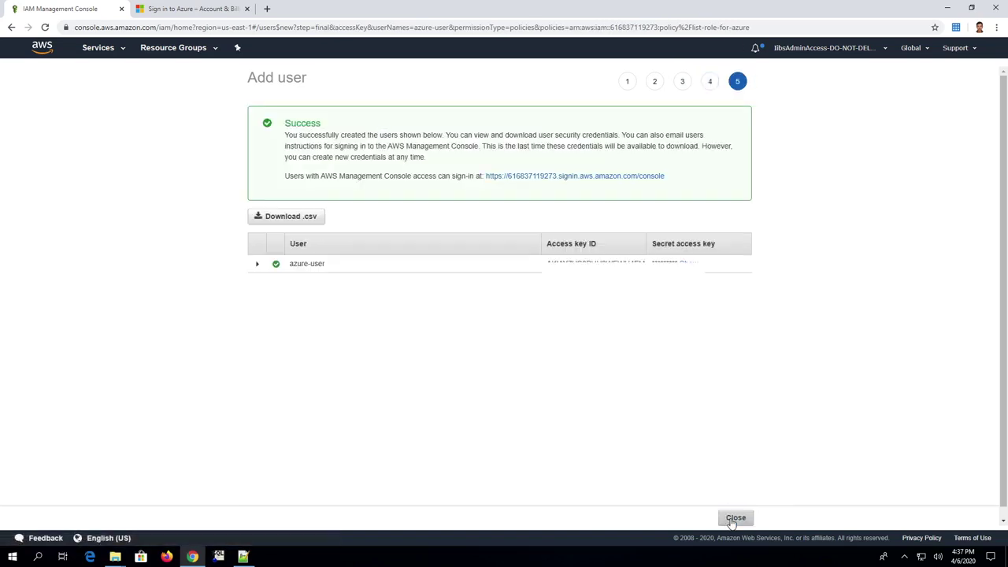
triple_click(689, 263)
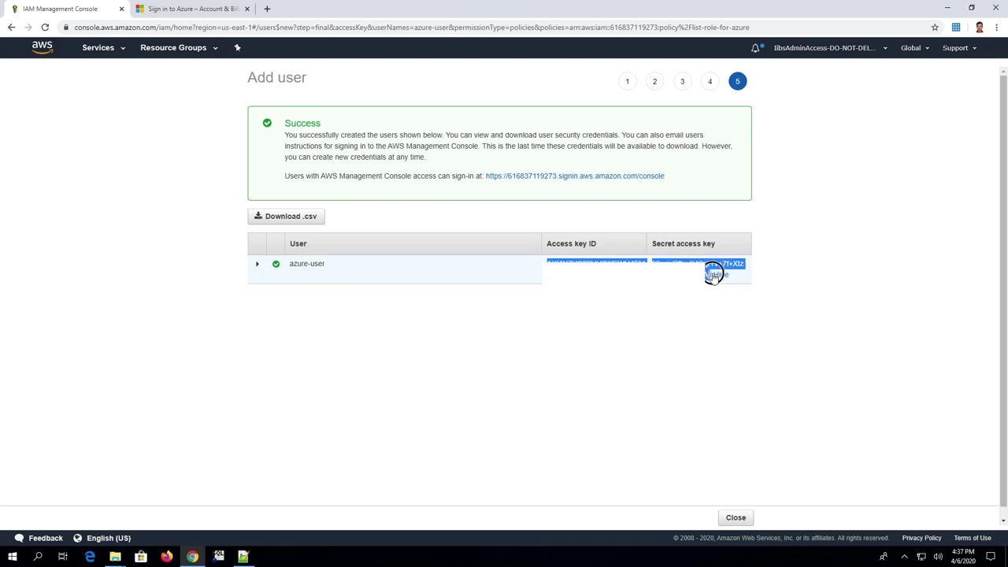
key("ctrl+Tab")
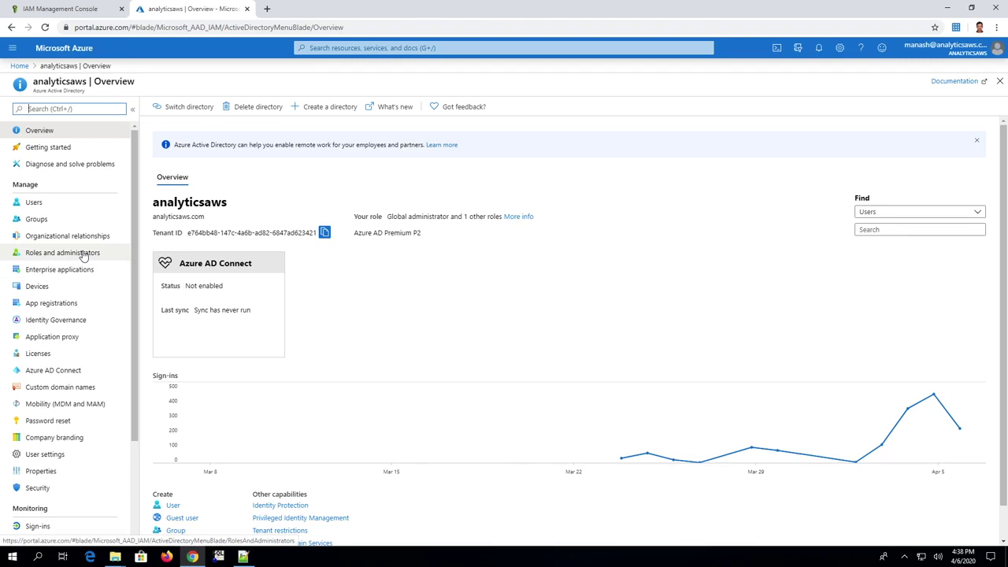
Set provisioning mode to Automatic for the Amazon Web Services (AWS) enterprise app.
left_click(69, 270)
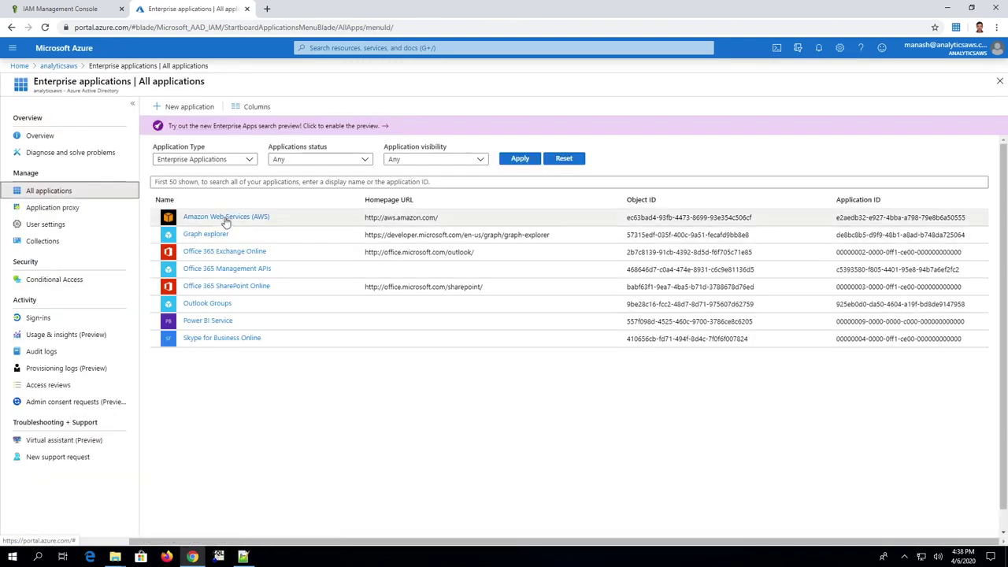
left_click(225, 220)
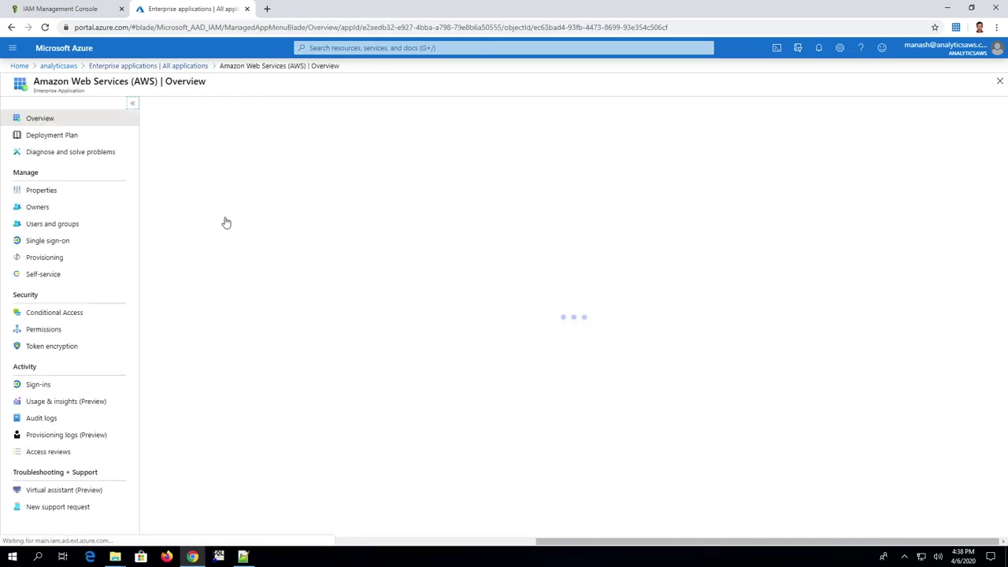
left_click(44, 259)
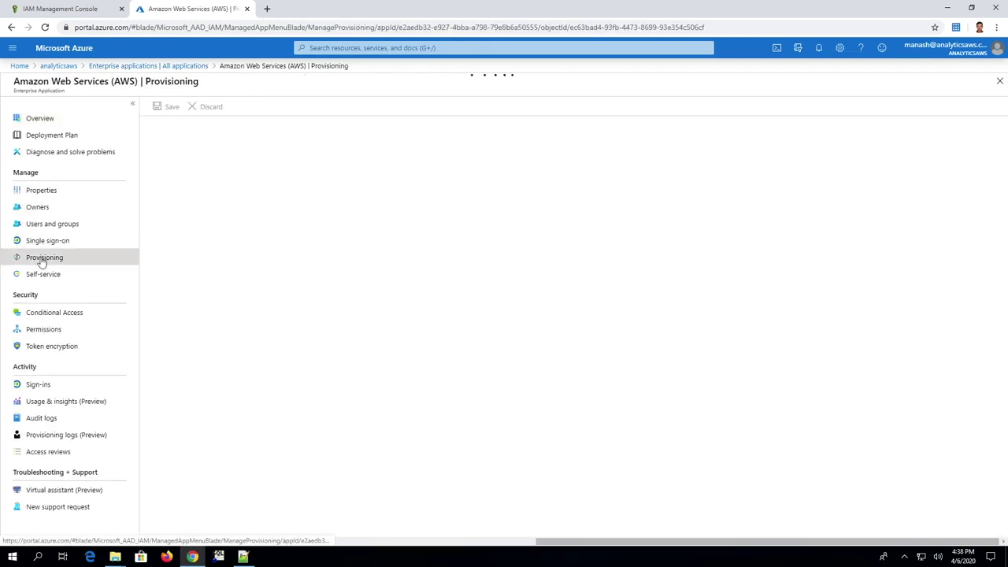
left_click(242, 136)
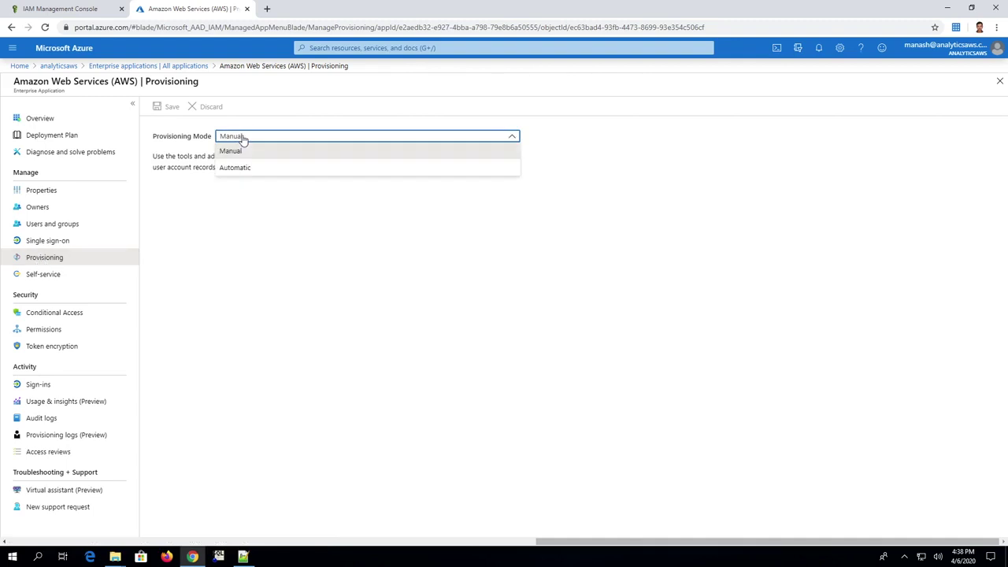
left_click(237, 168)
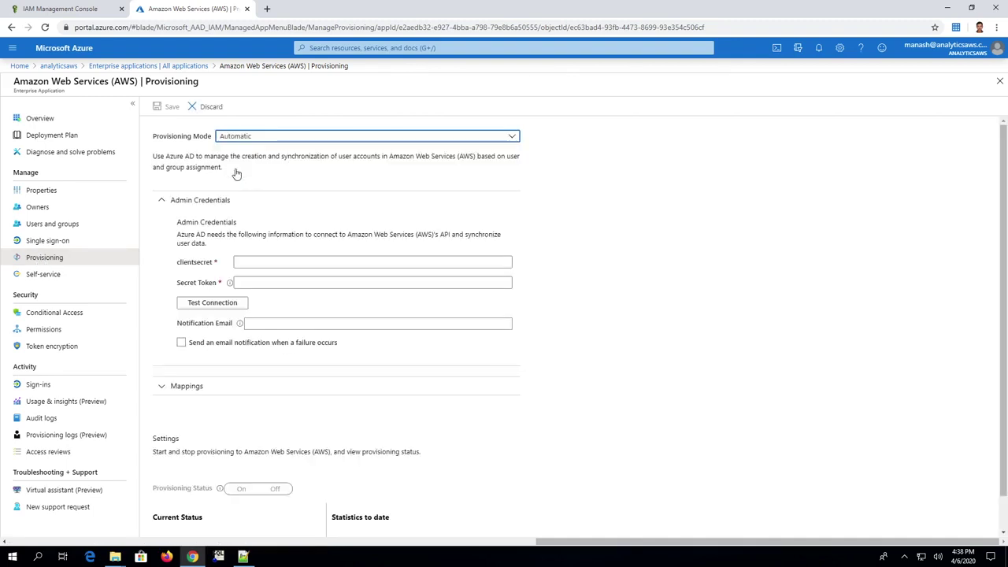
Paste the AWS access key and secret key as admin credentials, test the connection, and save.
left_click(247, 262)
key("ctrl+v")
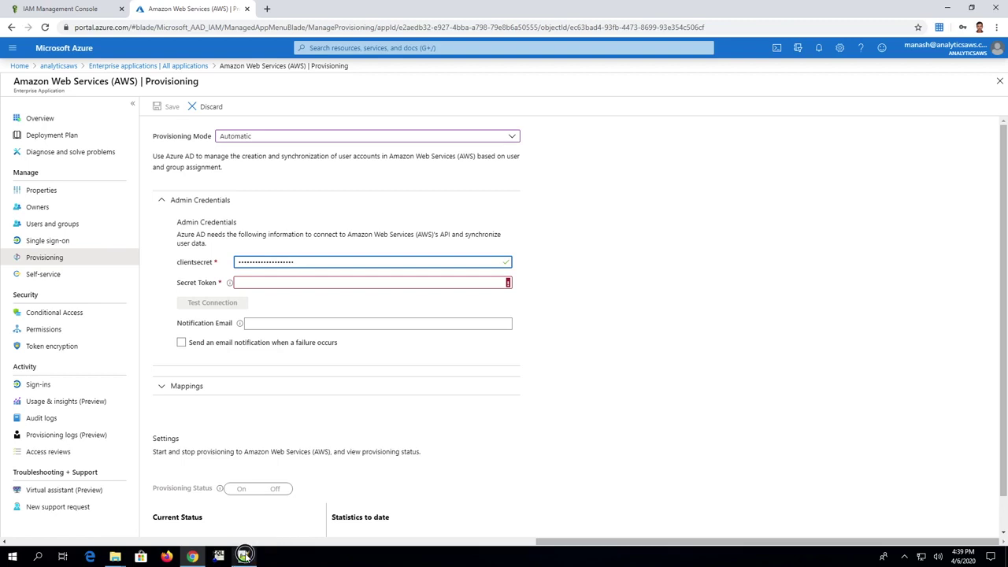
left_click(263, 283)
key("ctrl+v")
left_click(207, 302)
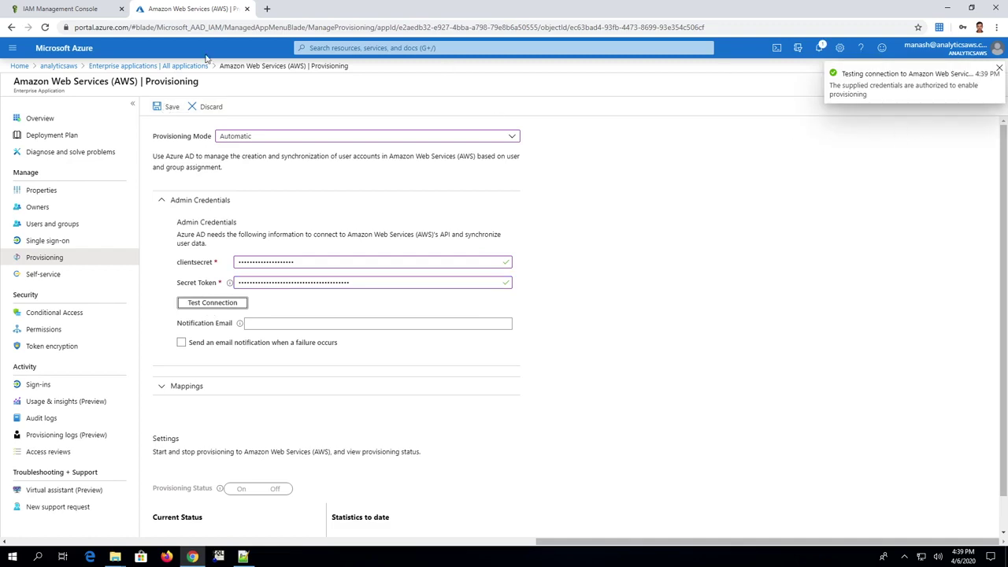
left_click(172, 106)
Switch Provisioning Status to On and save the provisioning settings.
scroll(772, 342, "down", 1)
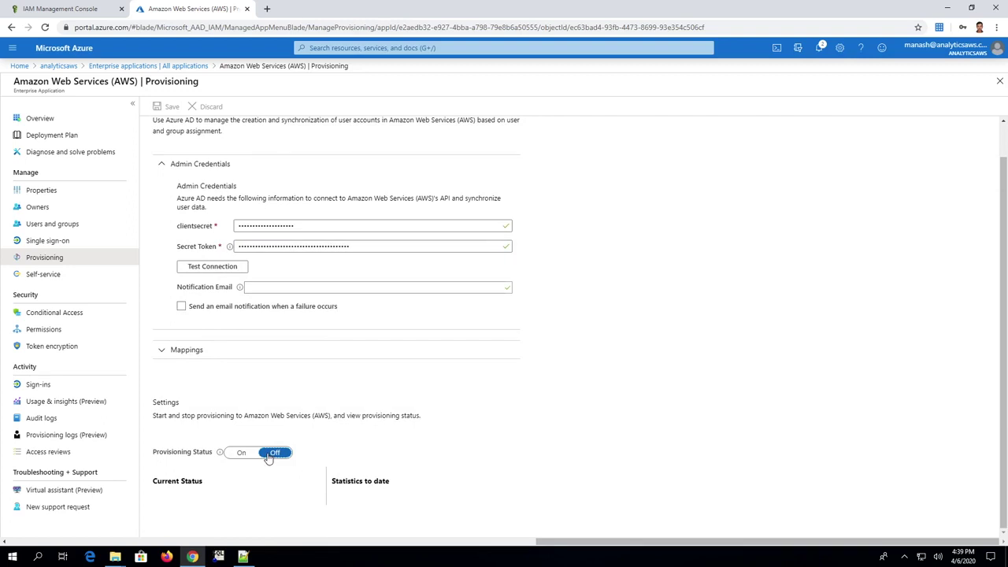
left_click(241, 453)
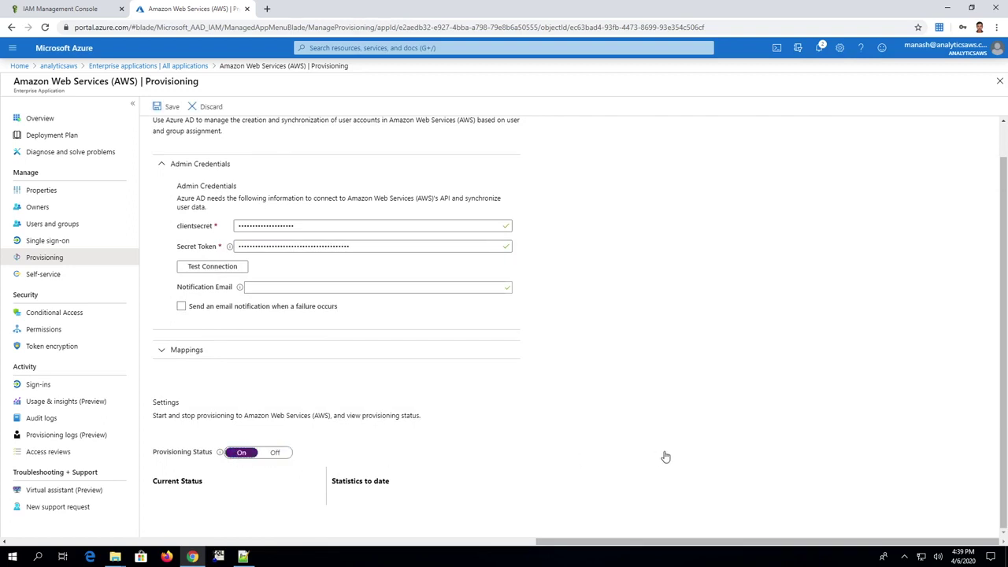
scroll(663, 455, "up", 1)
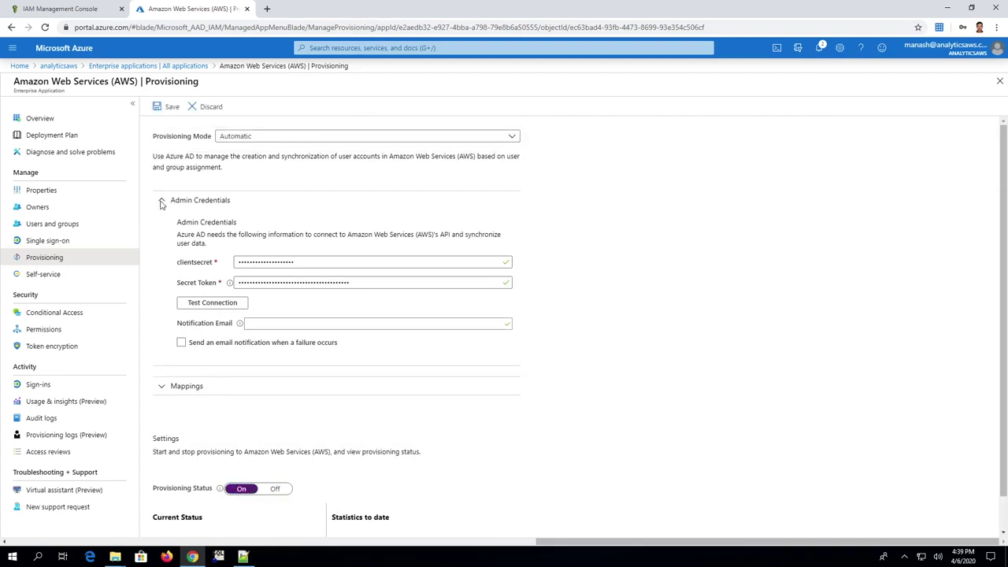
scroll(263, 502, "down", 1)
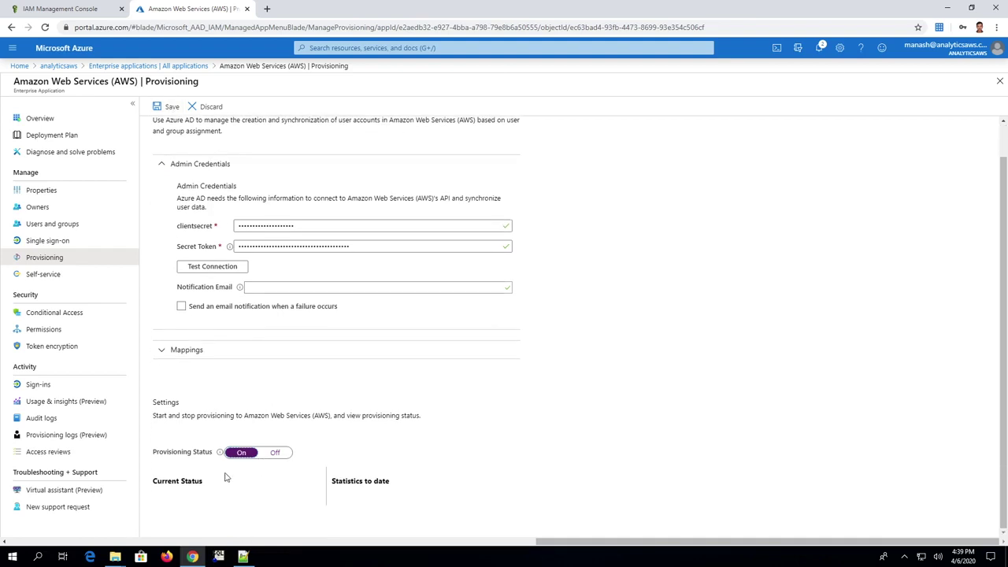
scroll(225, 471, "up", 1)
left_click(167, 108)
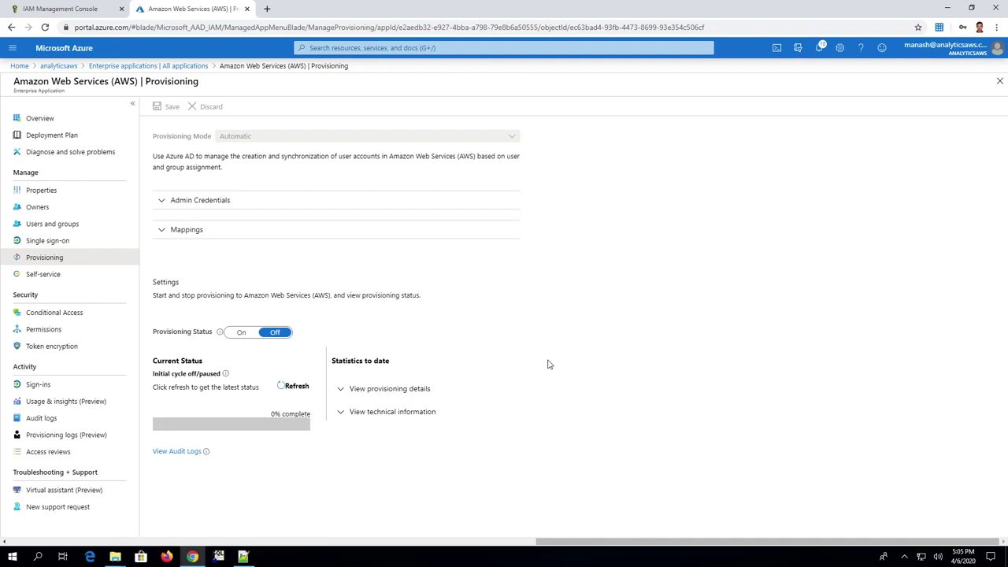
left_click(241, 332)
left_click(161, 107)
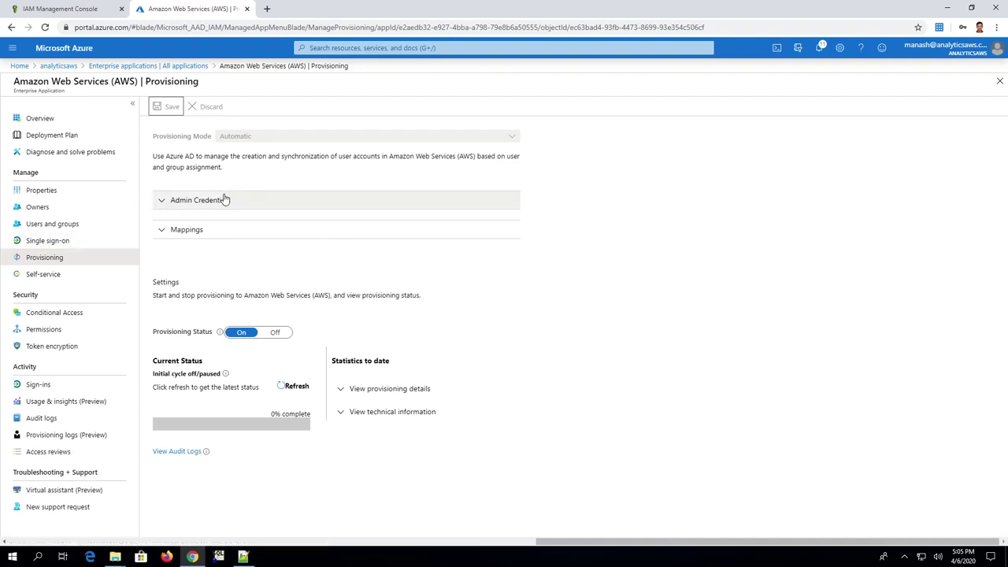
Assign the Admin group to the AWS app with the azure-admin,azure role.
left_click(67, 224)
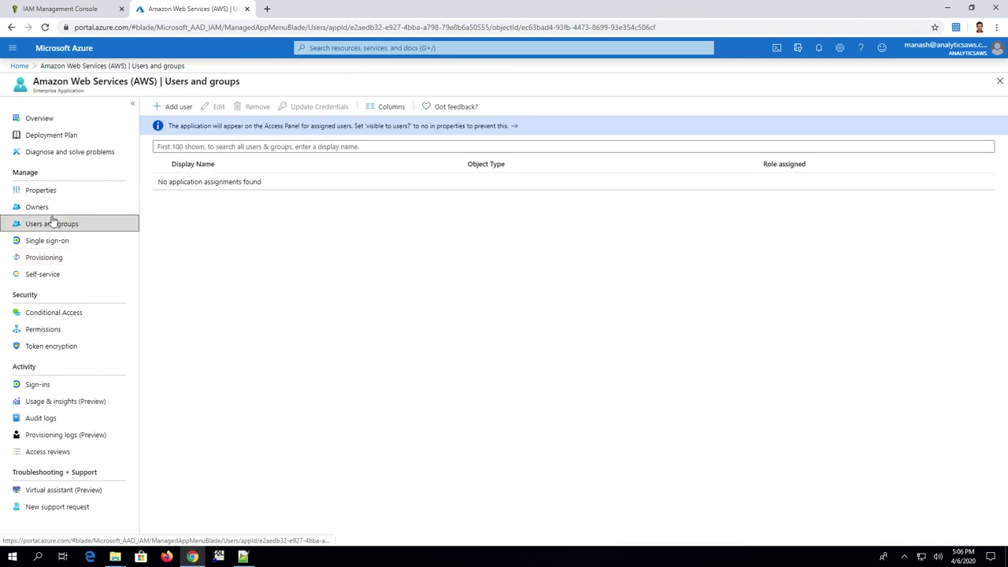
left_click(171, 106)
left_click(84, 129)
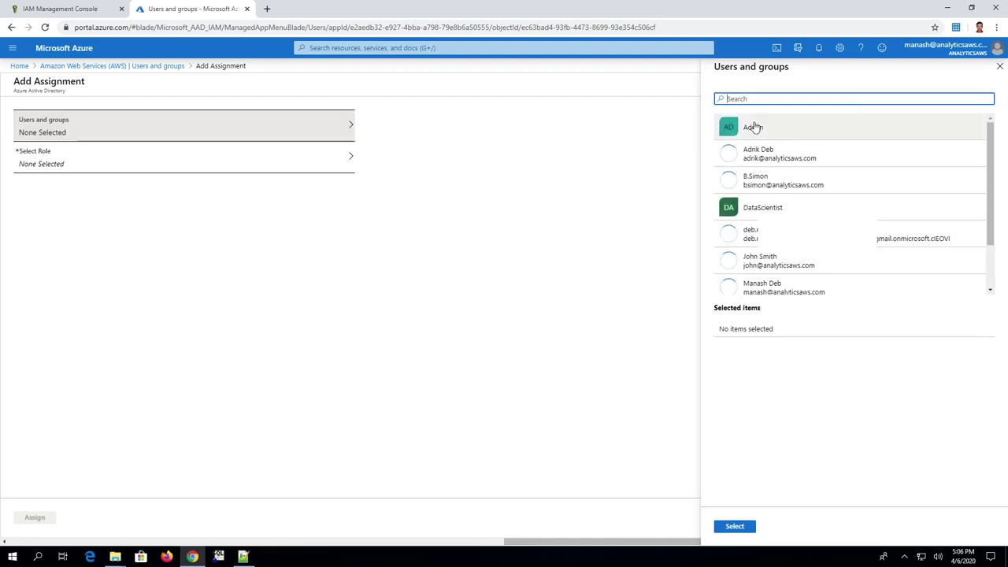
left_click(752, 128)
left_click(734, 527)
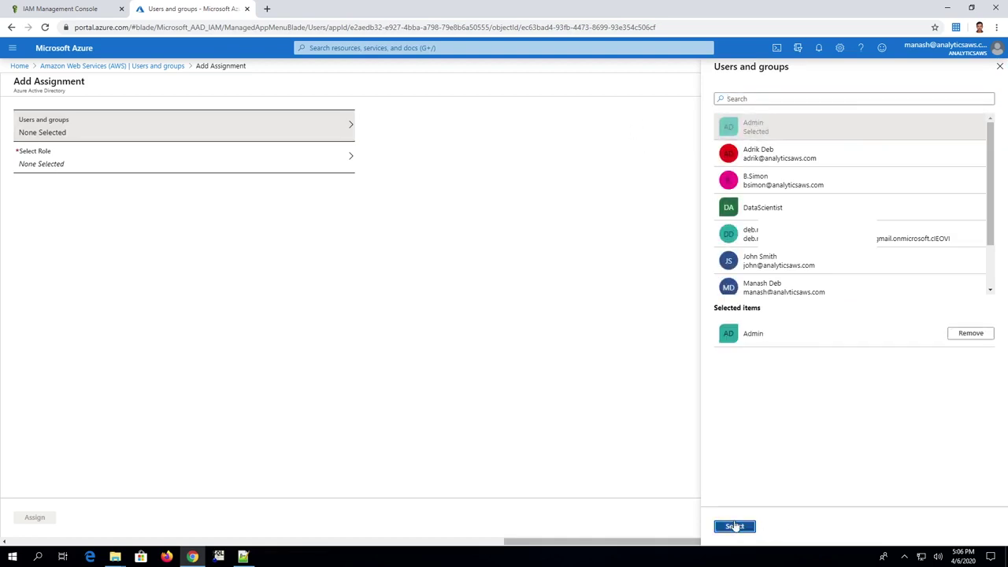
left_click(110, 164)
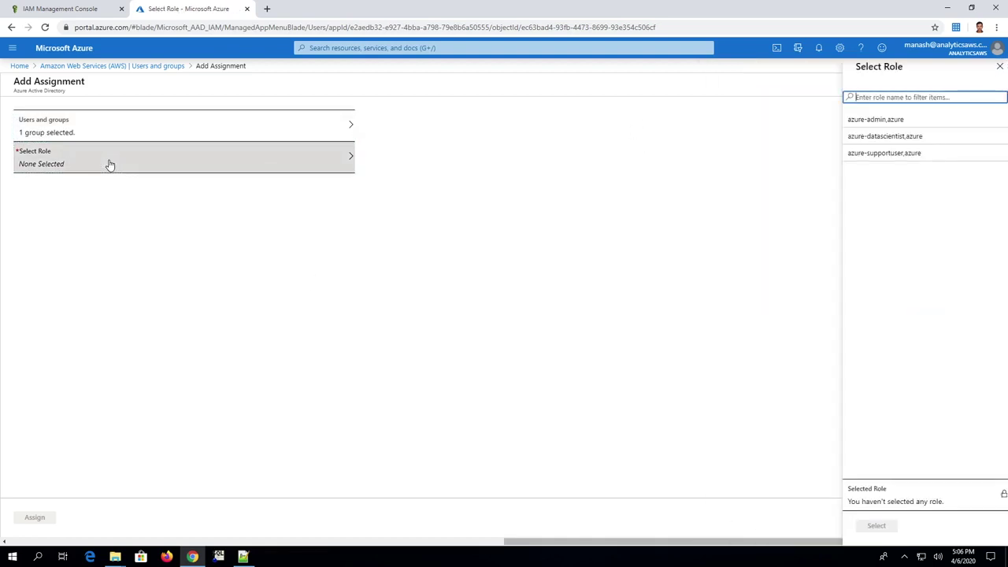
left_click(870, 123)
left_click(866, 525)
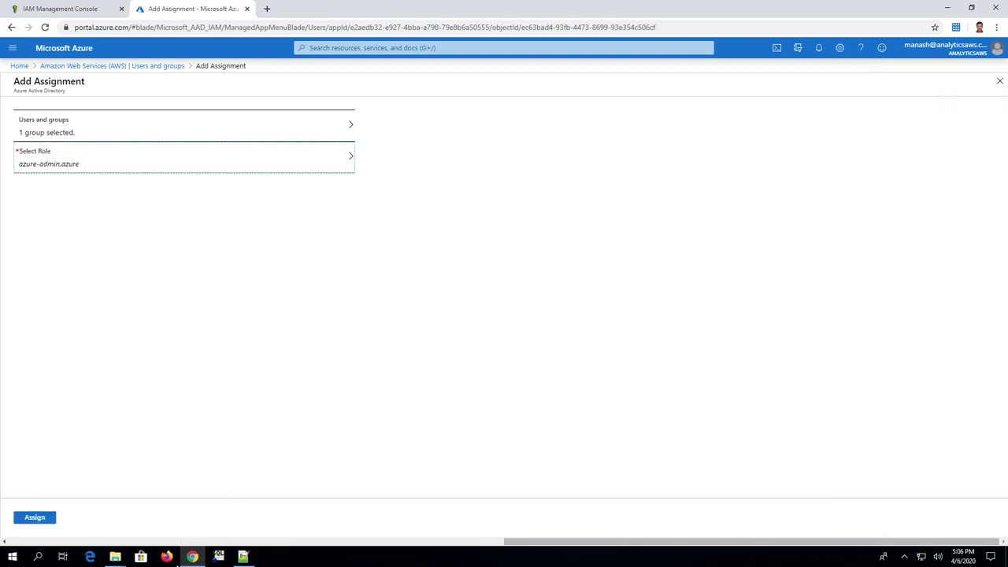
left_click(34, 518)
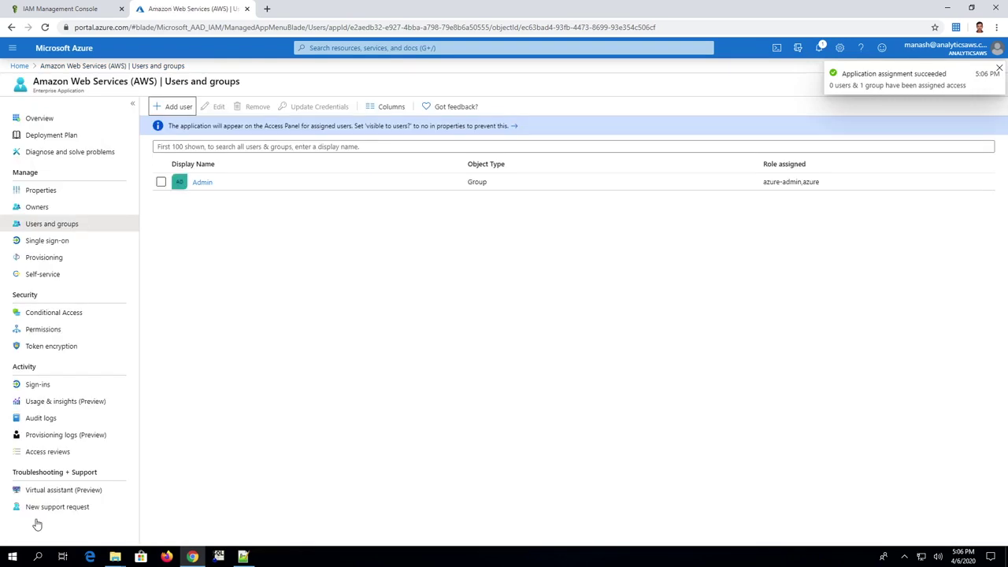
Assign the DataScientist group to the AWS app with its matching azure role.
left_click(174, 107)
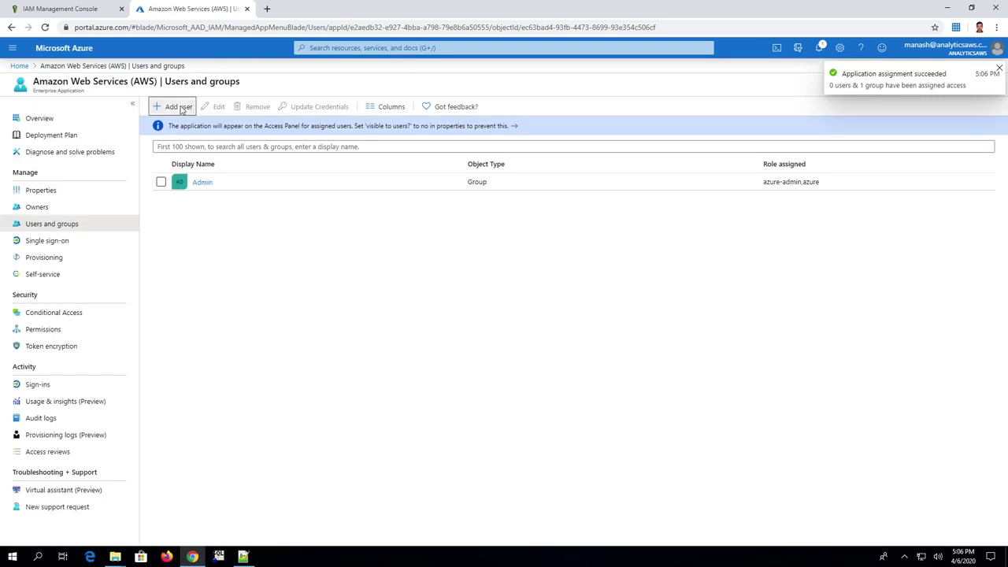
left_click(104, 131)
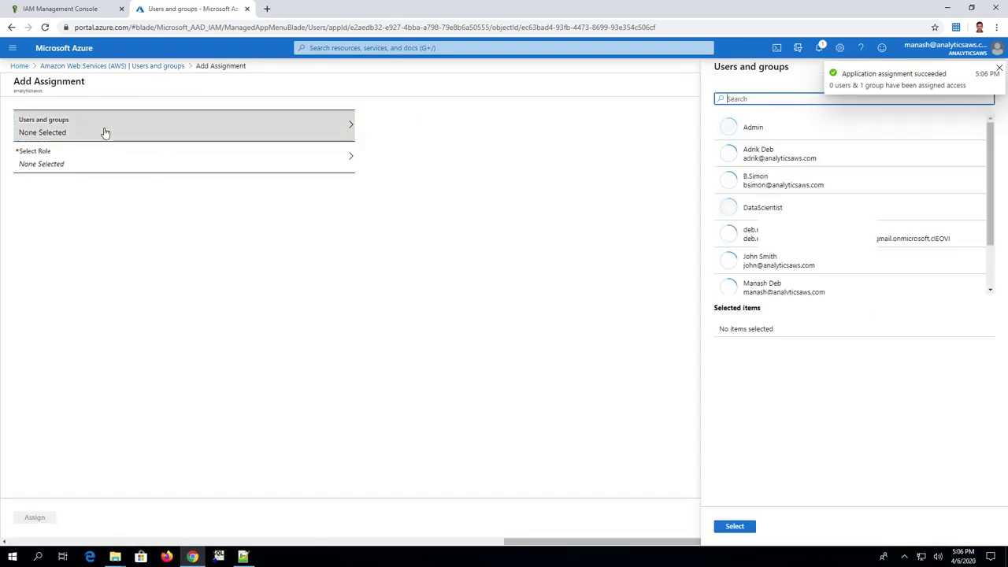
left_click(744, 207)
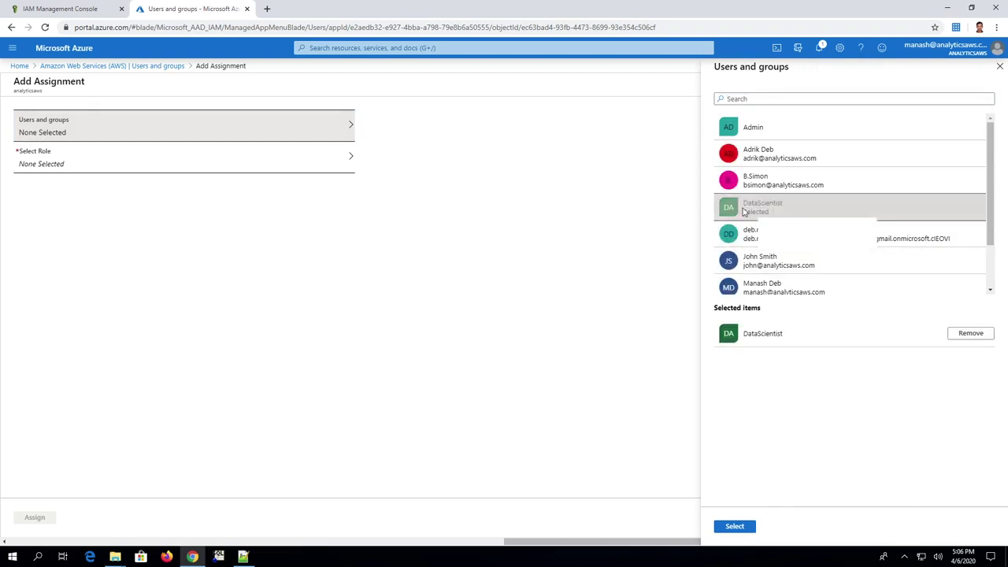
left_click(728, 527)
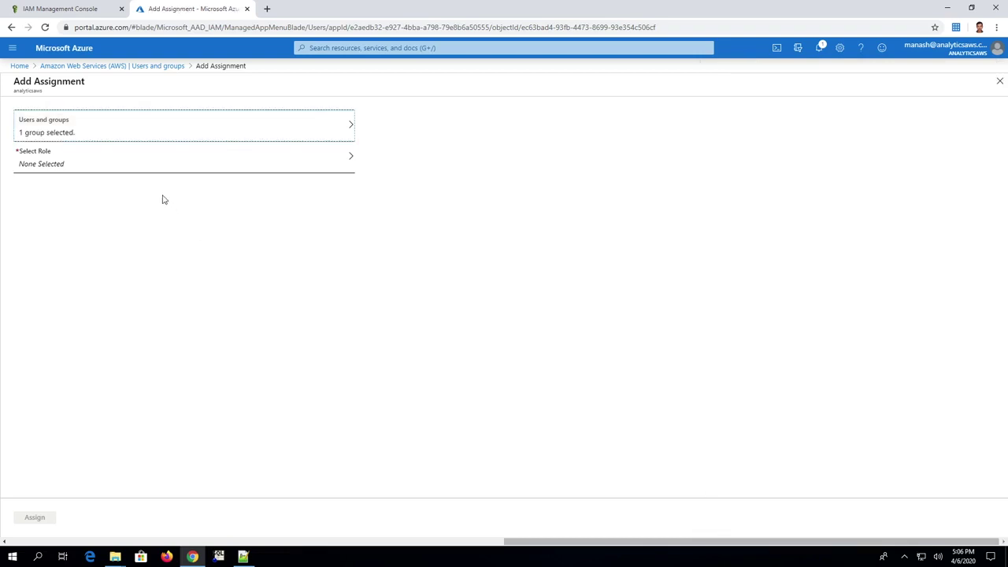
left_click(122, 155)
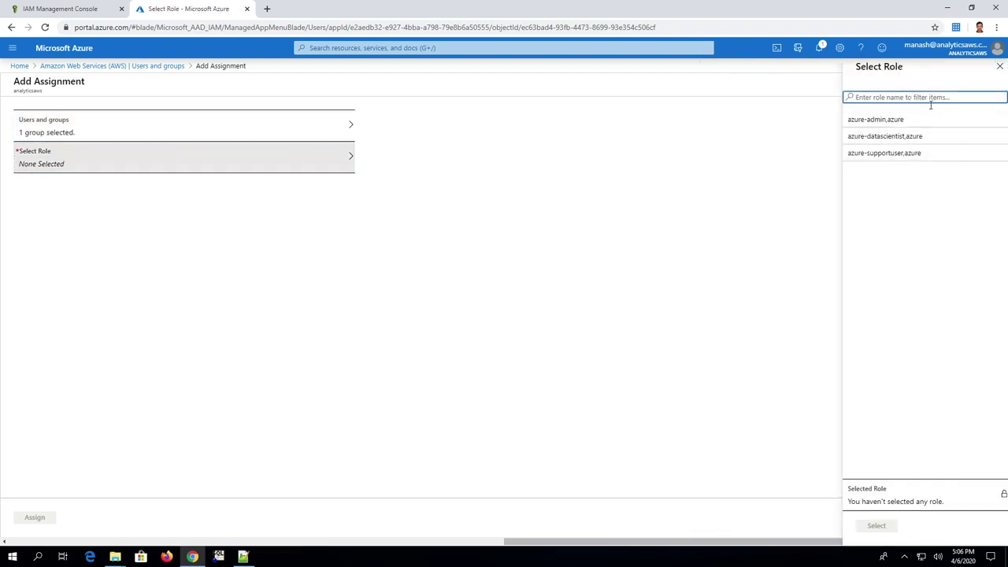
left_click(902, 140)
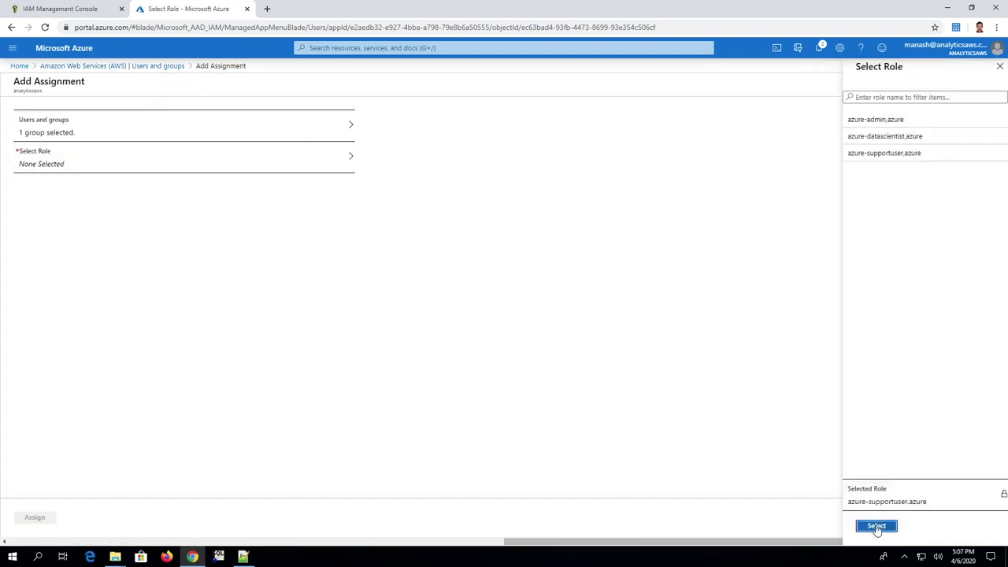
left_click(876, 525)
left_click(30, 517)
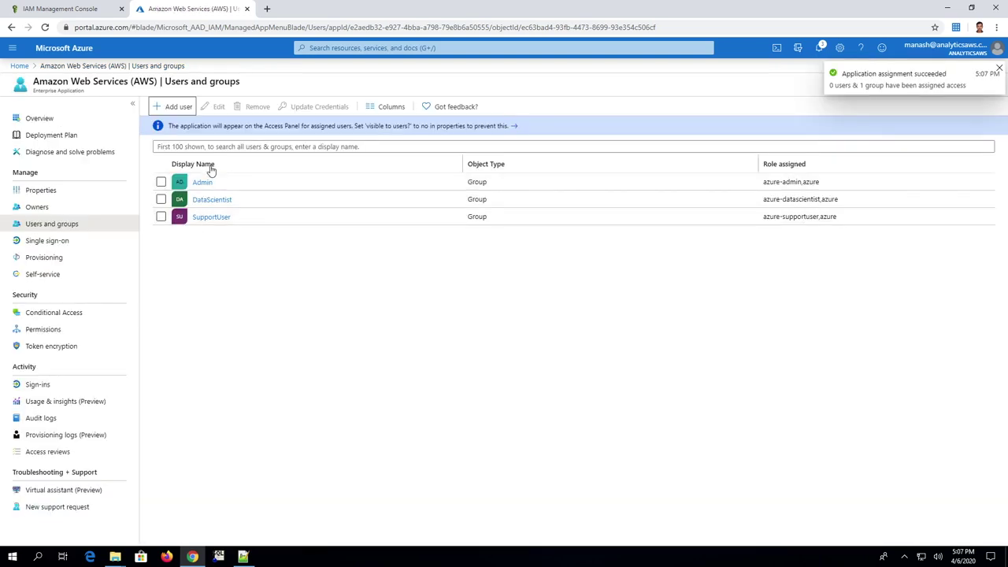
Test AWS single sign-on as the current user and expand the issued token claims.
left_click(52, 240)
scroll(450, 348, "down", 3)
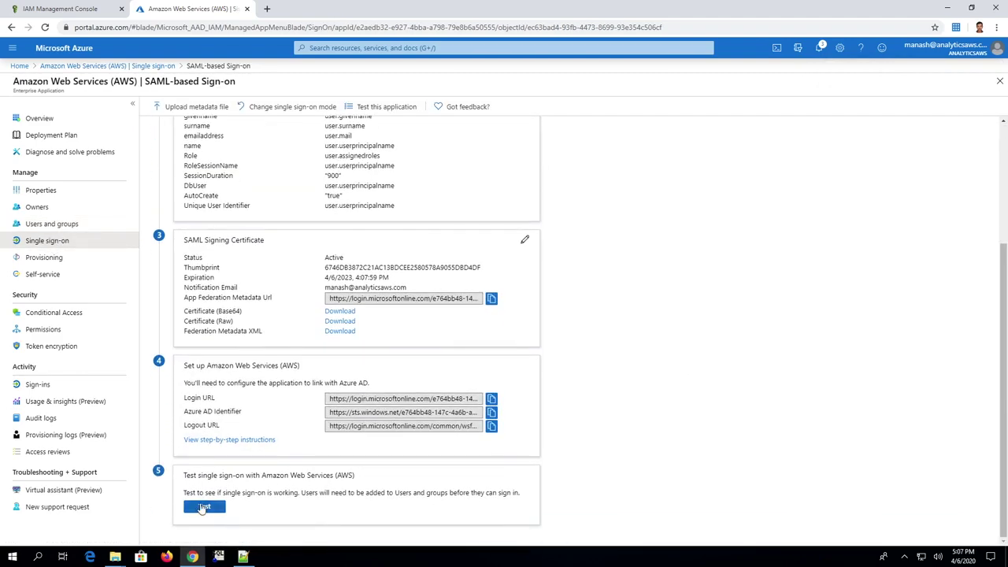
left_click(203, 507)
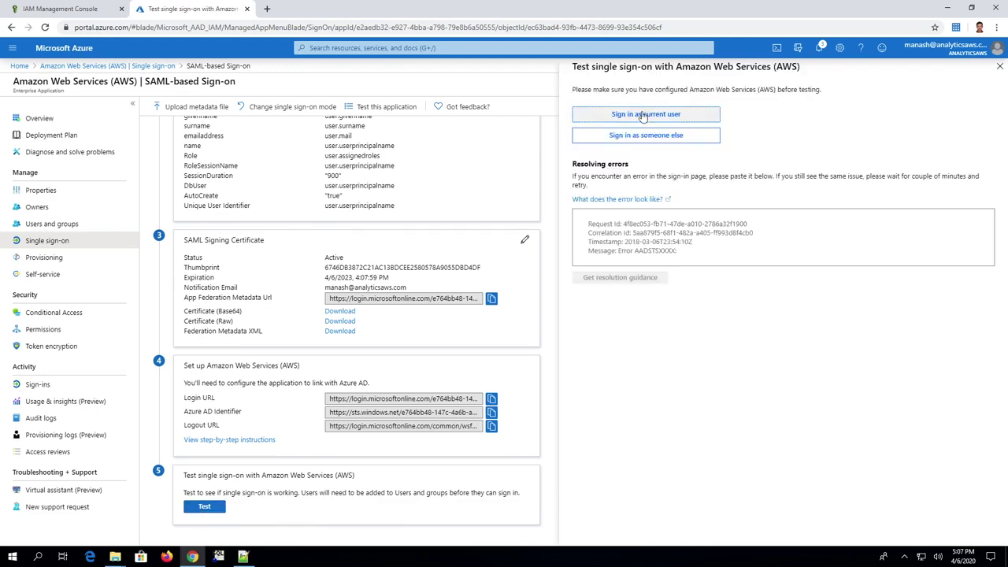
left_click(644, 115)
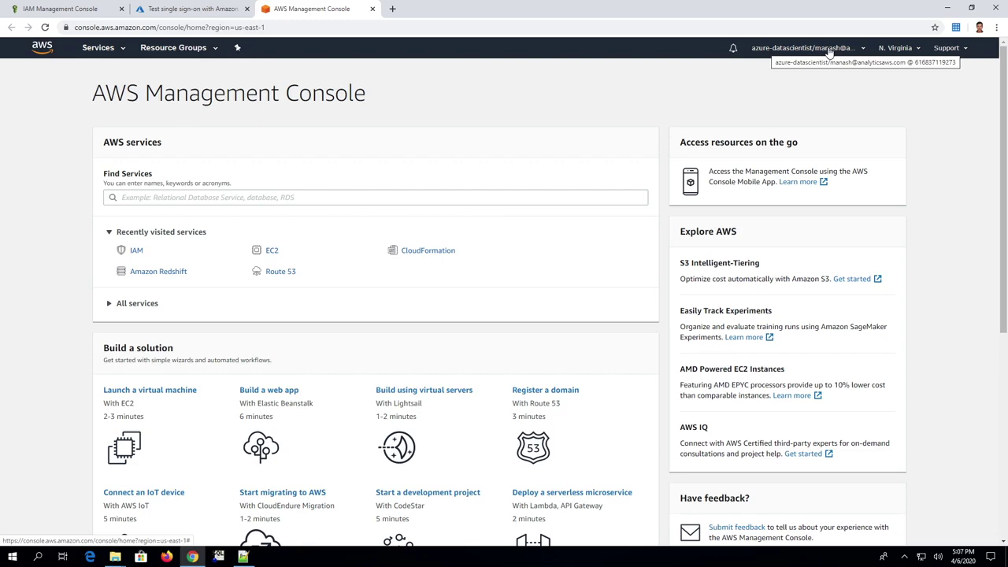
left_click(201, 10)
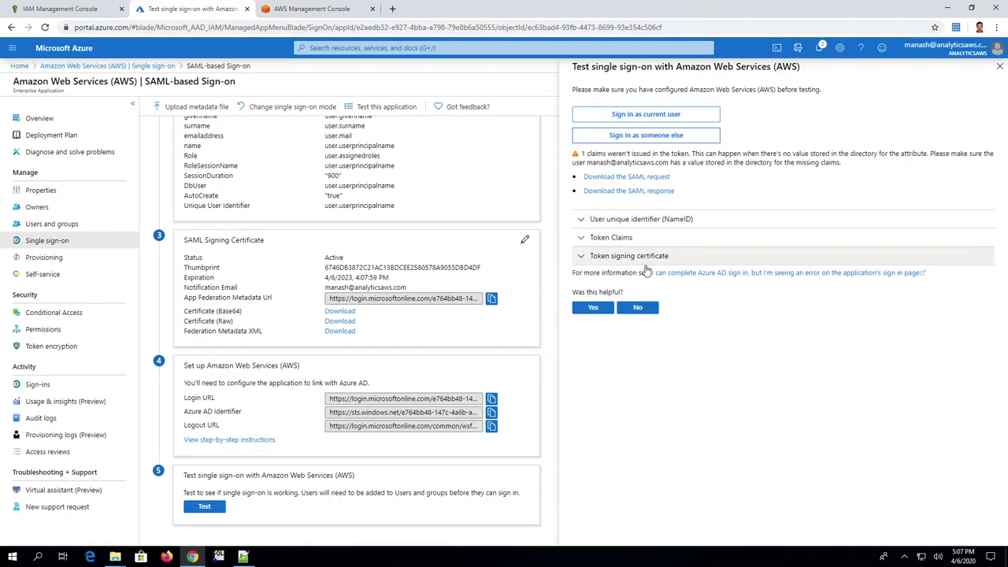
left_click(620, 239)
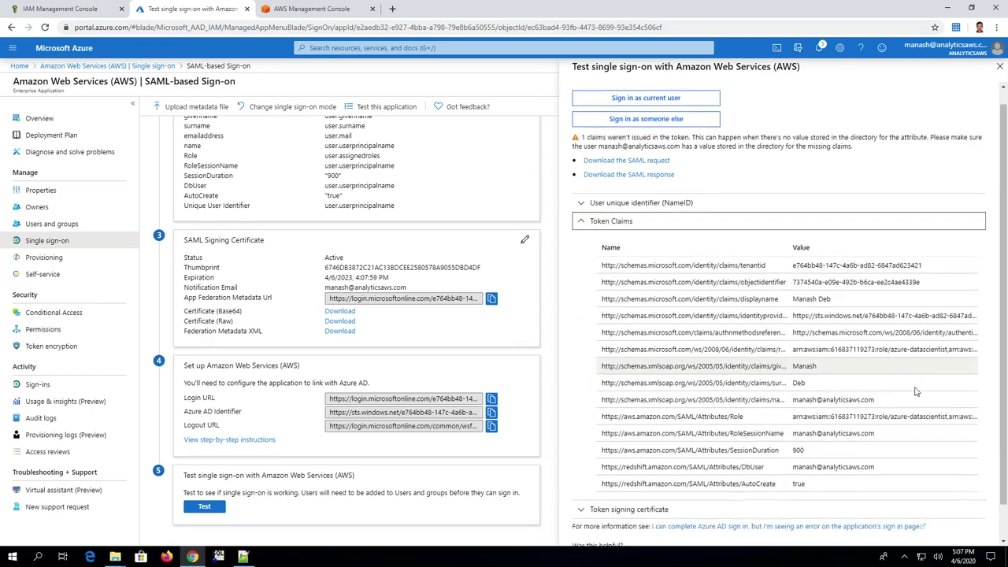
scroll(905, 392, "down", 2)
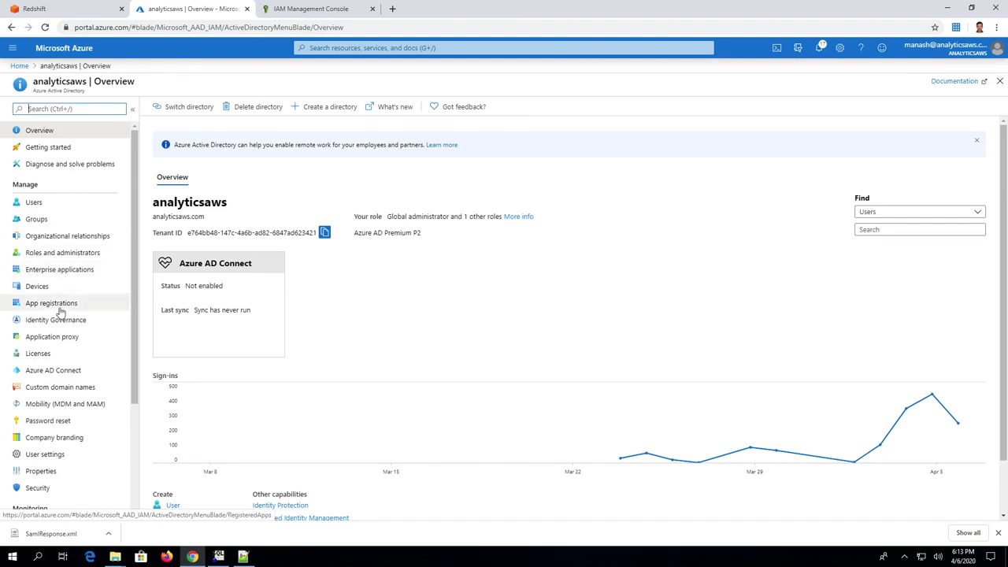
Add delegated Microsoft Graph User.Read to the AWS app registration and grant admin consent.
left_click(52, 303)
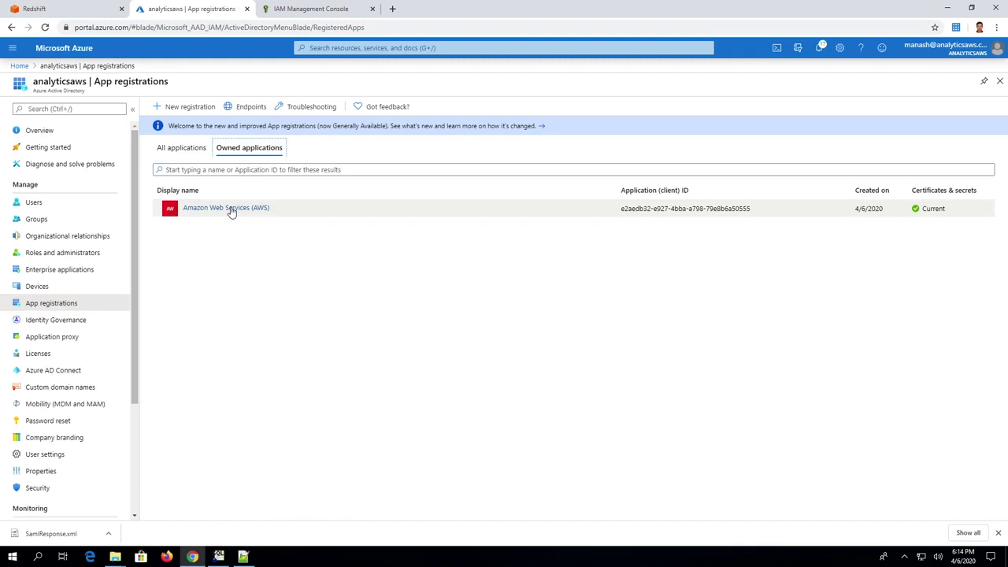
left_click(231, 209)
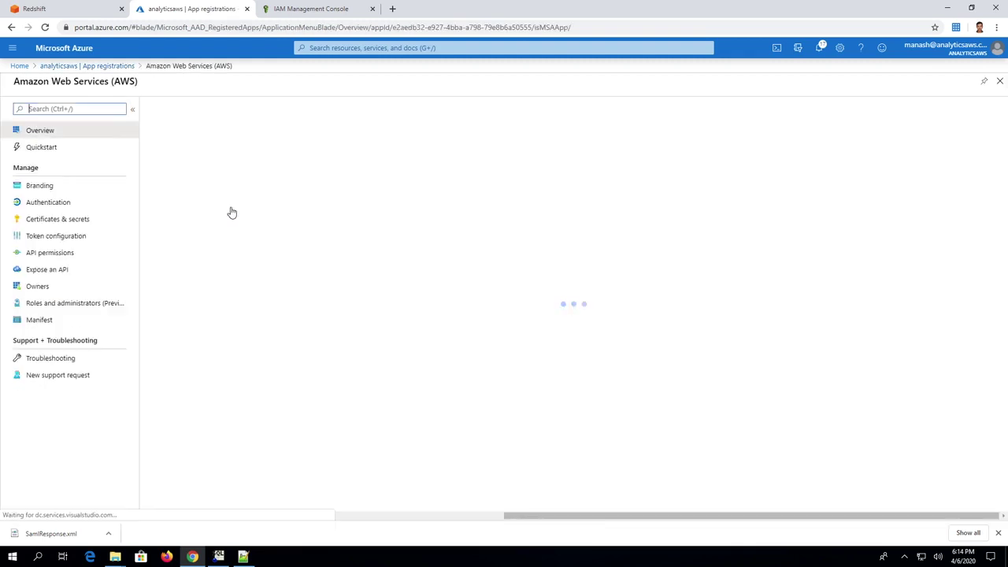
left_click(40, 252)
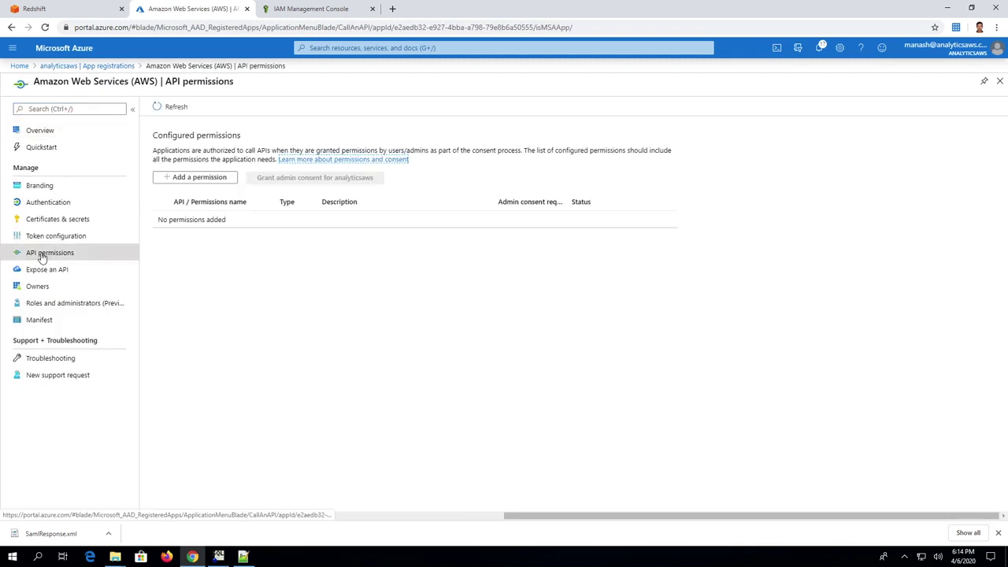
left_click(162, 181)
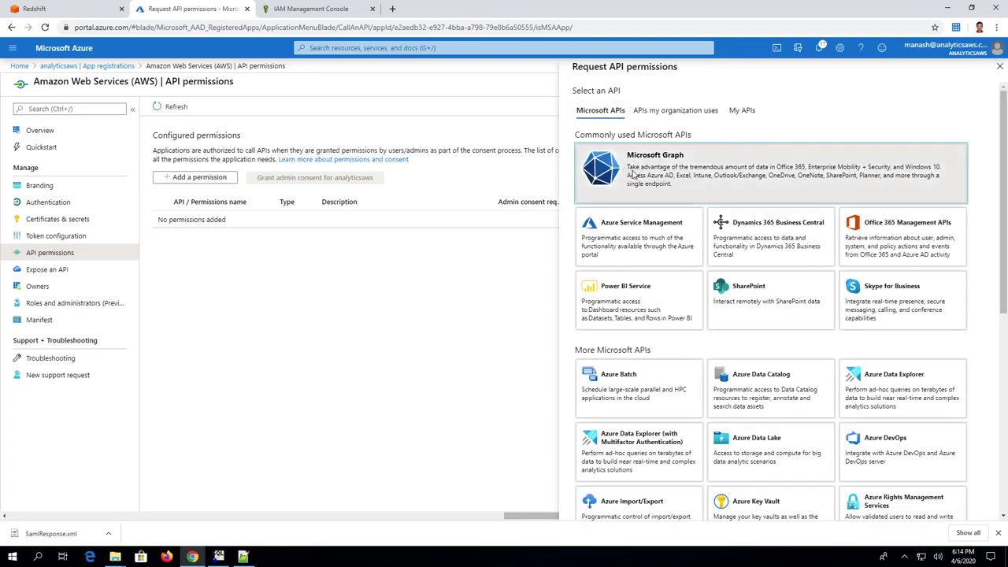
left_click(630, 175)
left_click(630, 175)
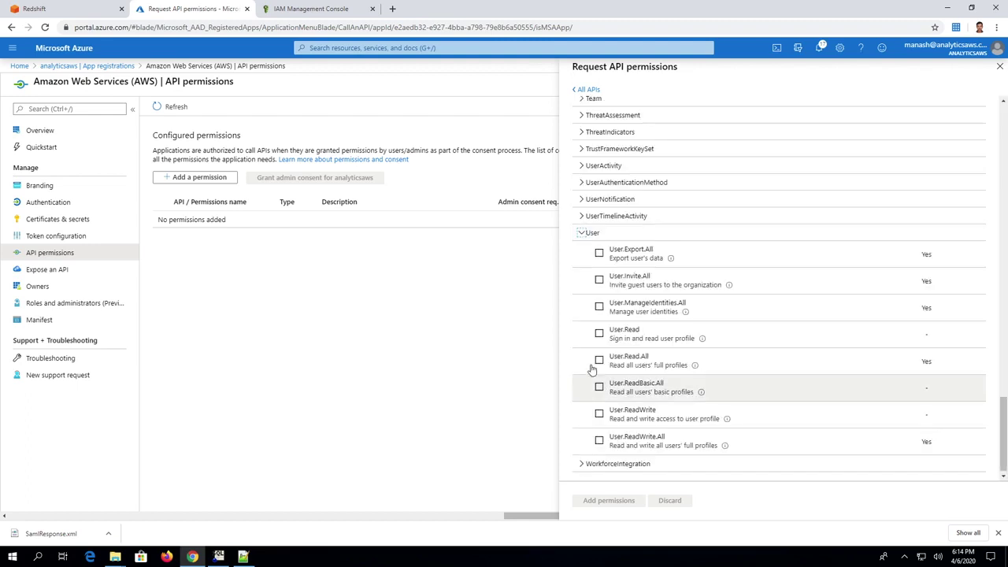
left_click(598, 334)
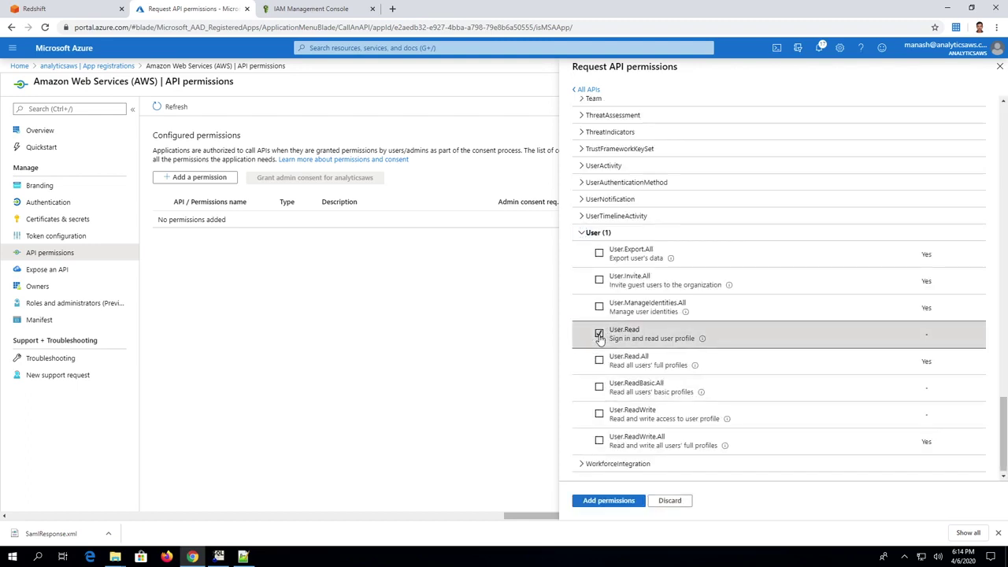
left_click(593, 502)
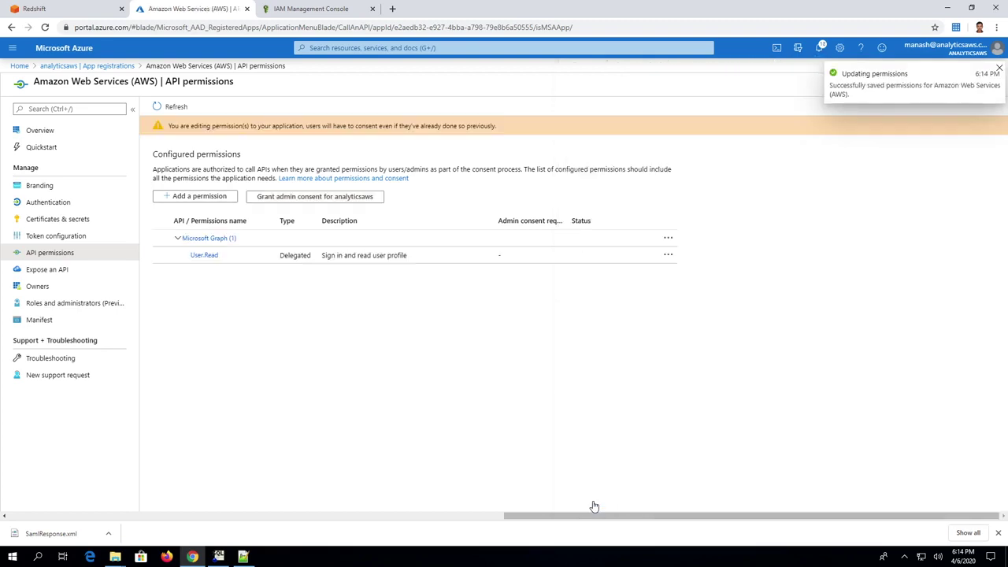
left_click(268, 199)
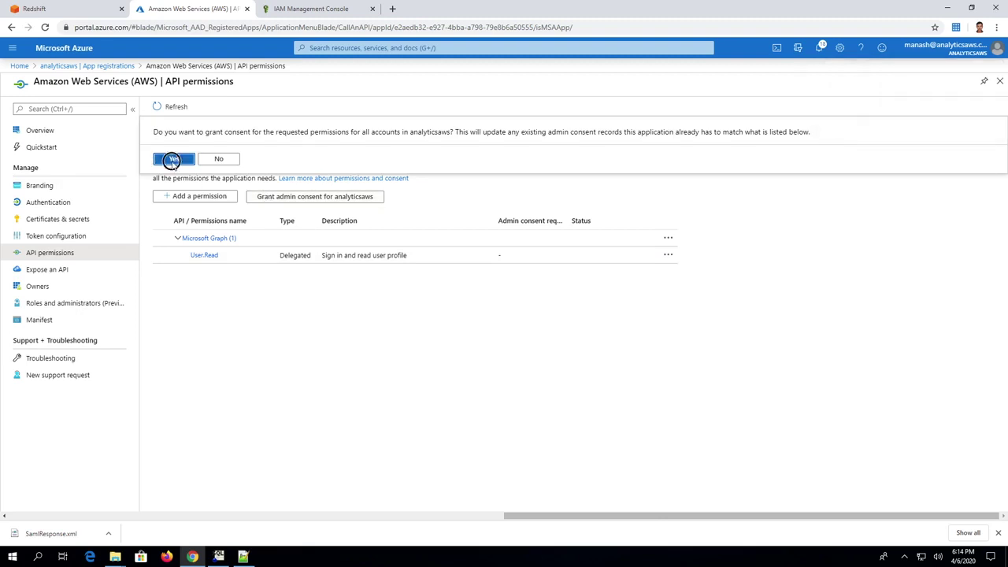
left_click(171, 161)
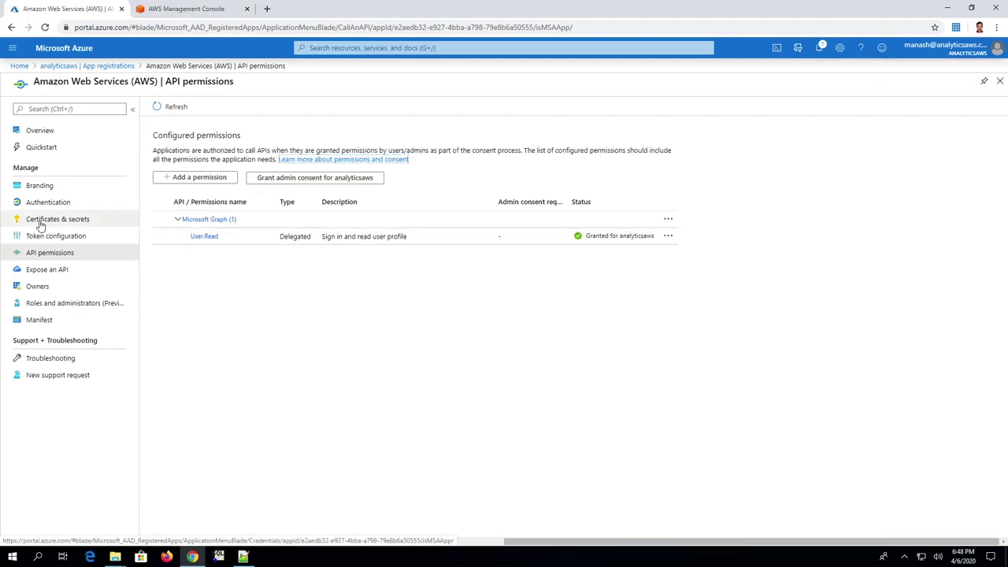
Add a 1-year client secret named aws-azure-secret and copy its value.
left_click(39, 225)
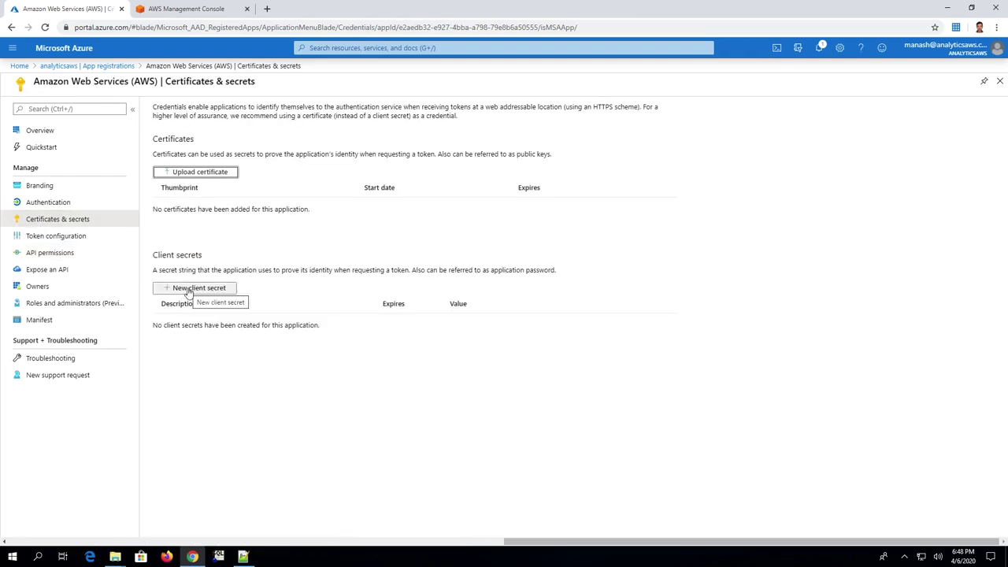
left_click(189, 289)
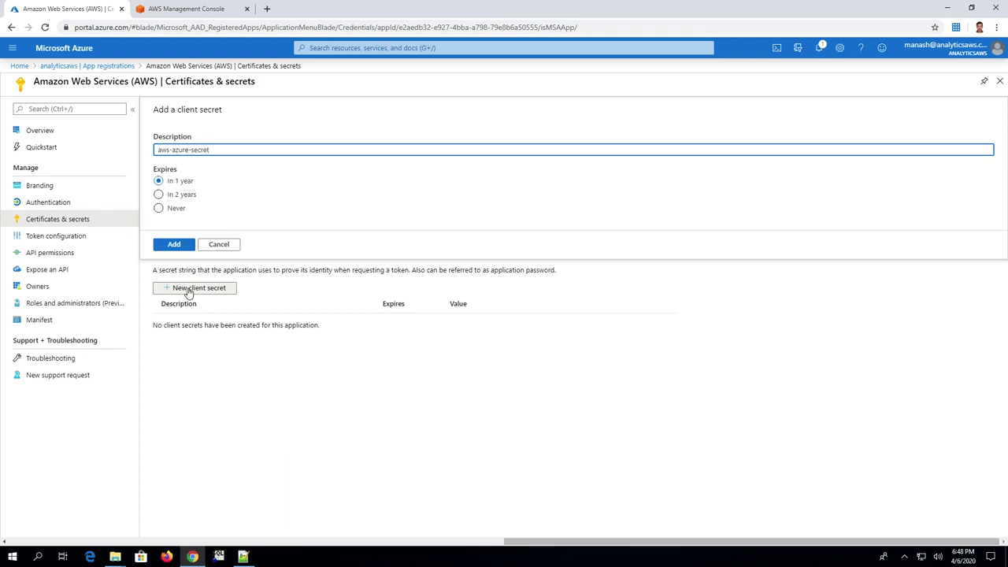
left_click(174, 244)
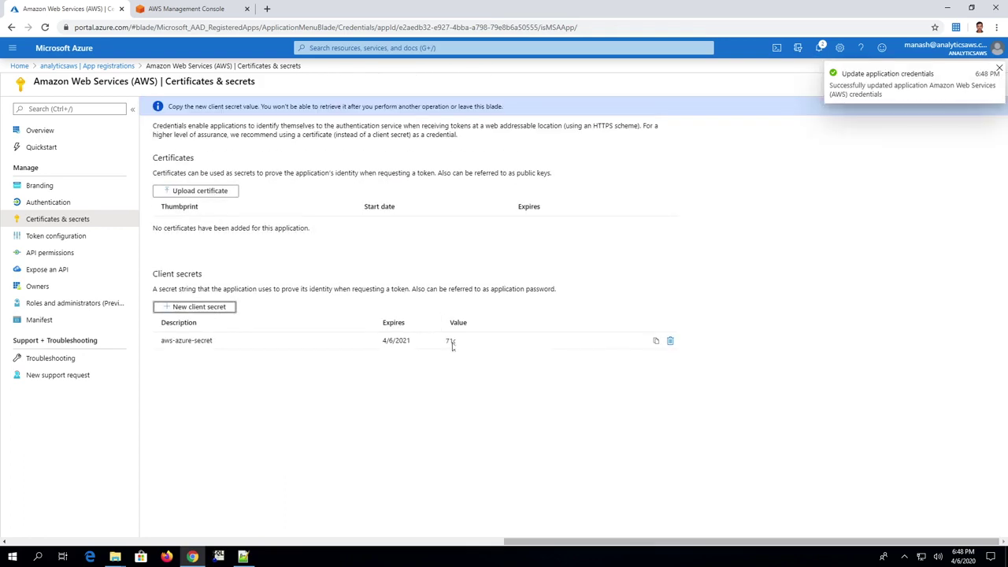
left_click(655, 341)
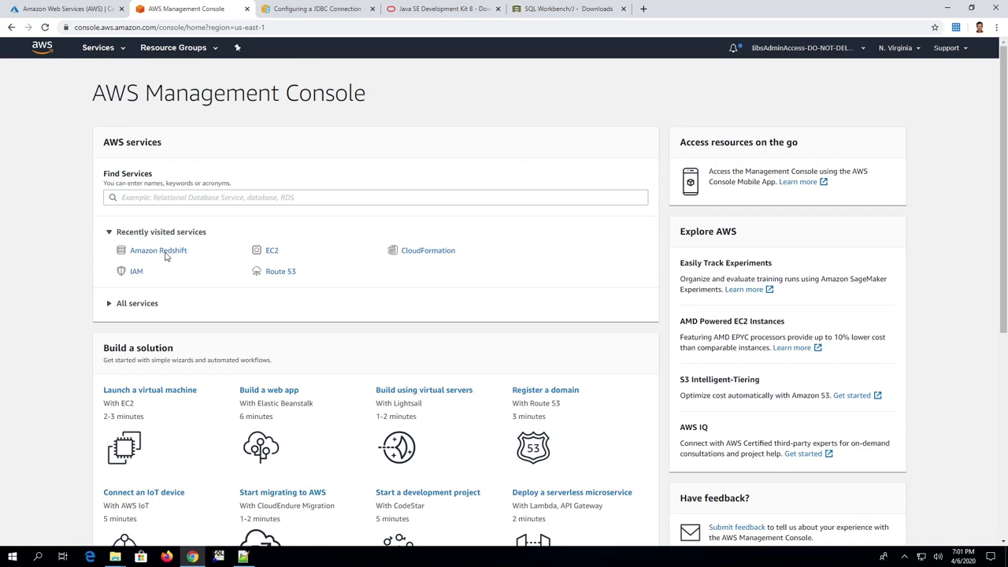
Check redshift-cluster-1 is Available in the Redshift clusters list, then return to the JDBC docs.
left_click(165, 255)
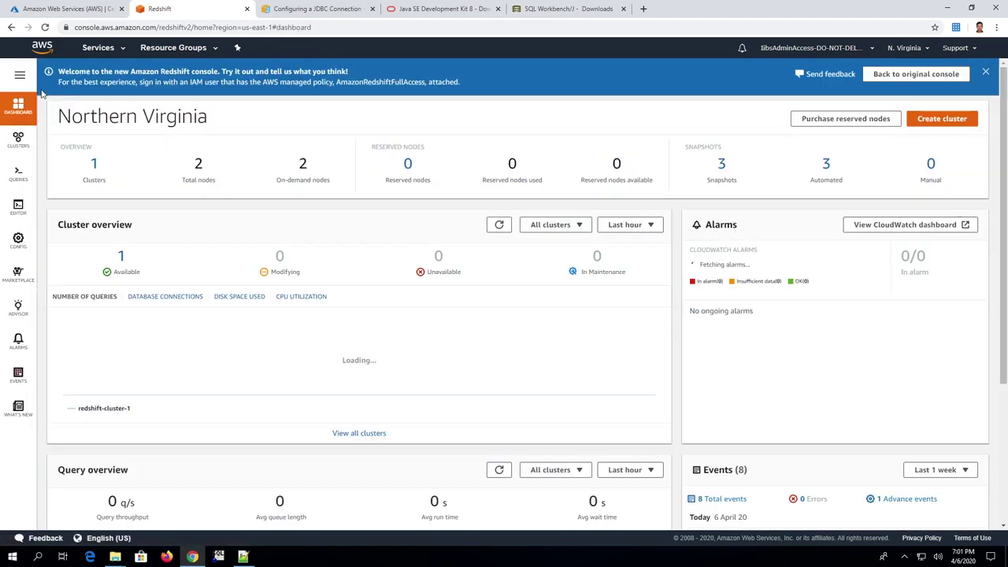
mouse_move(73, 163)
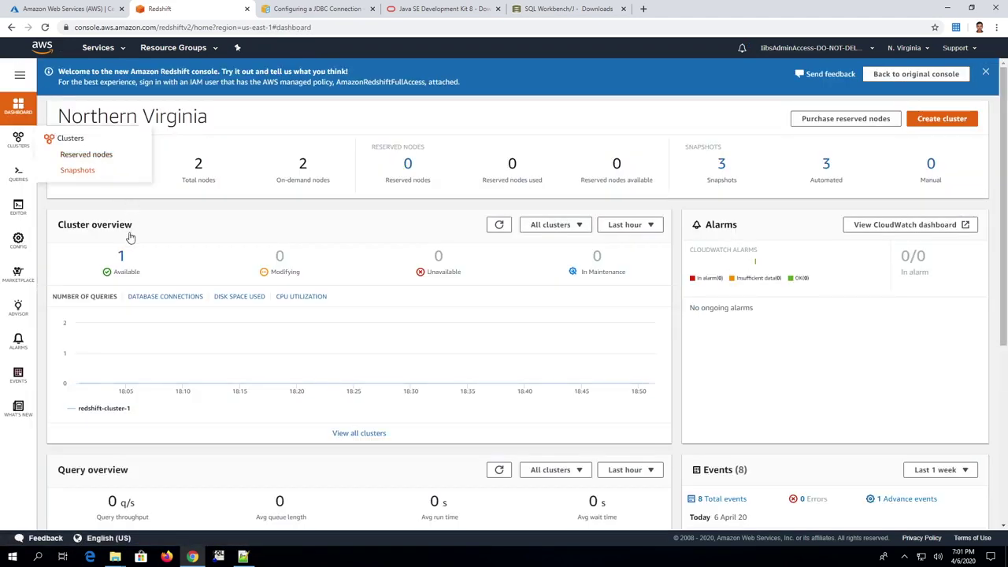
left_click(93, 165)
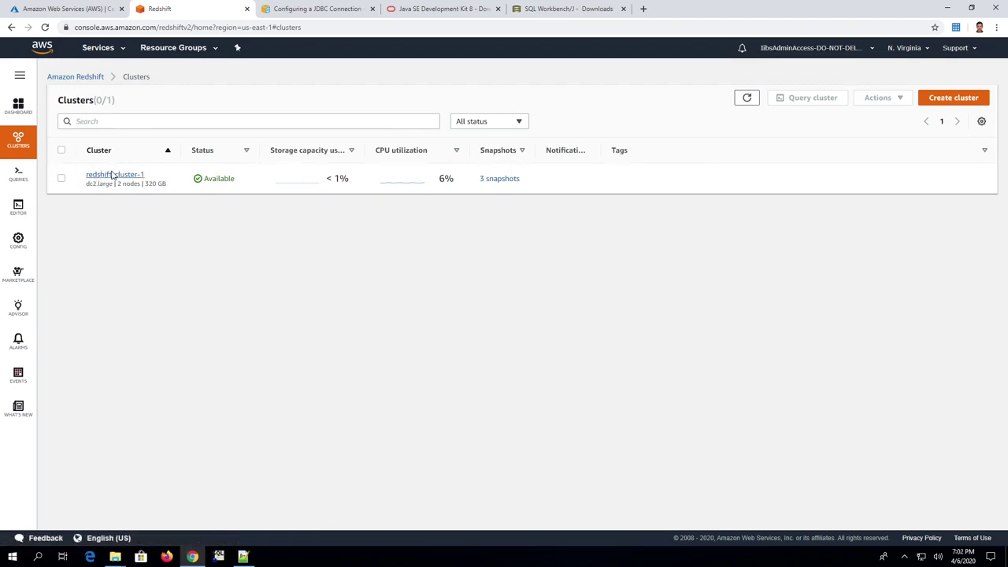
key("ctrl+Tab")
scroll(496, 337, "down", 5)
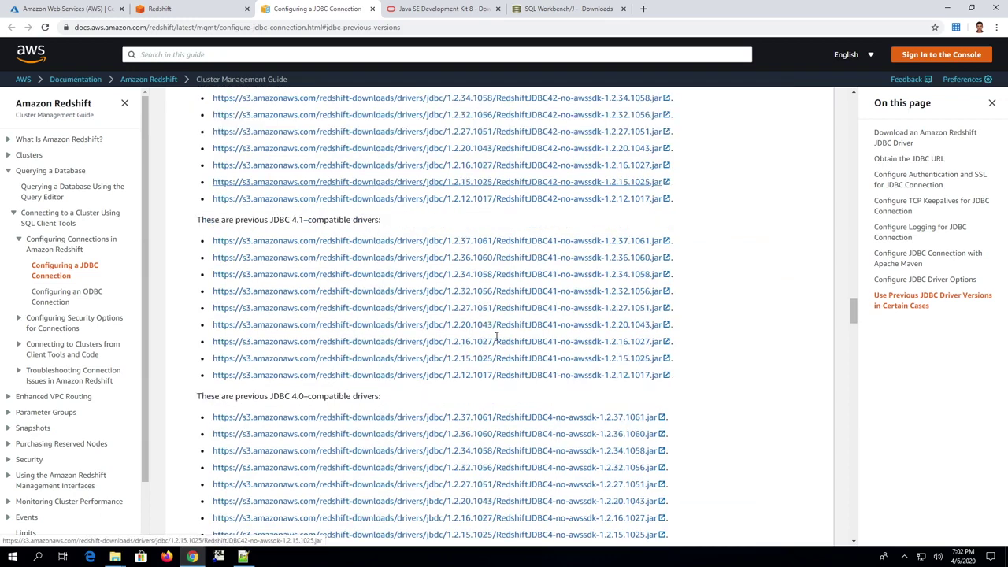
Review previous JDBC driver versions, view the Java SE 8 and SQL Workbench/J pages, and tick Autocommit.
scroll(496, 336, "down", 3)
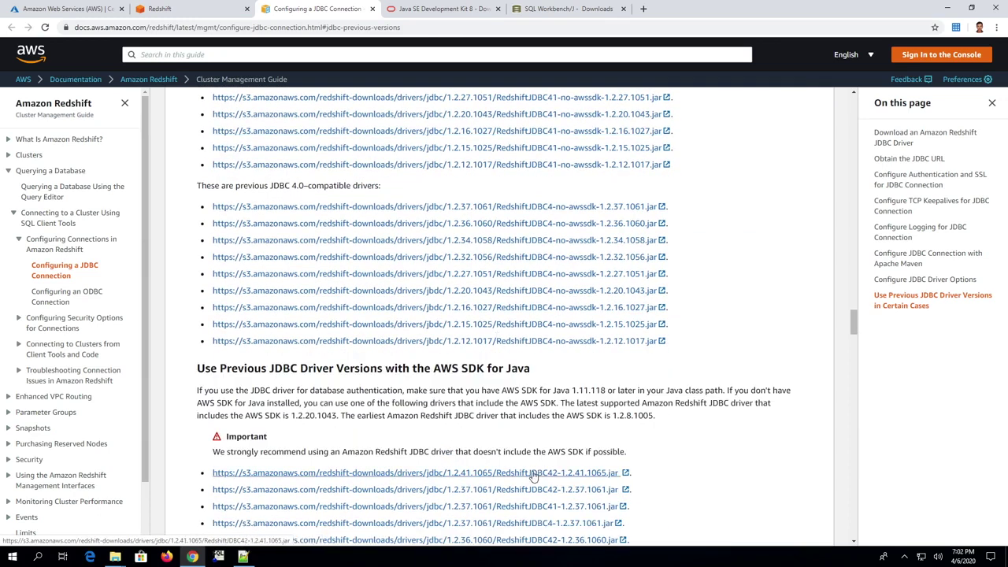
left_click(441, 11)
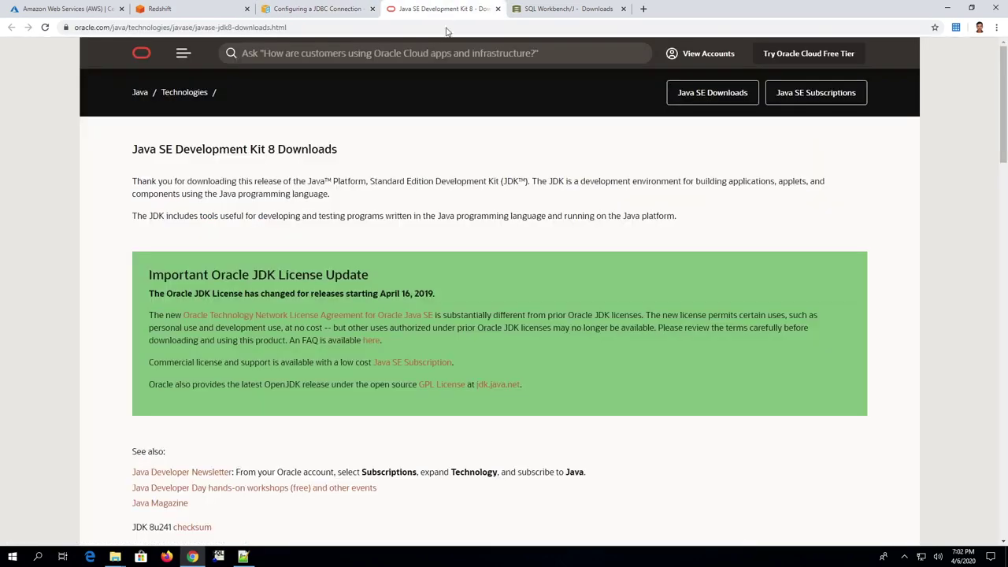
left_click(557, 9)
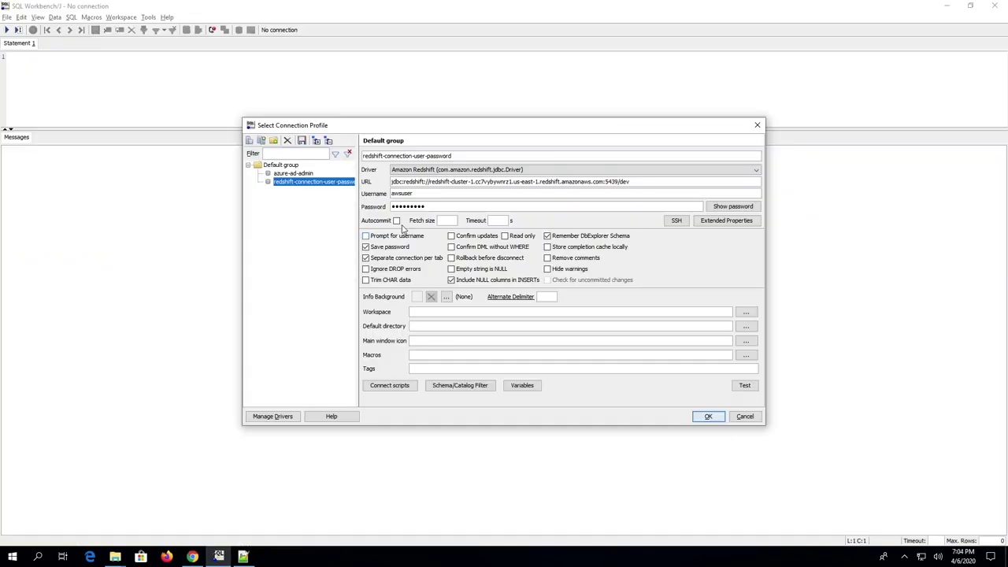
left_click(396, 221)
Test the redshift-connection-user-password profile and dismiss the success message.
left_click(745, 385)
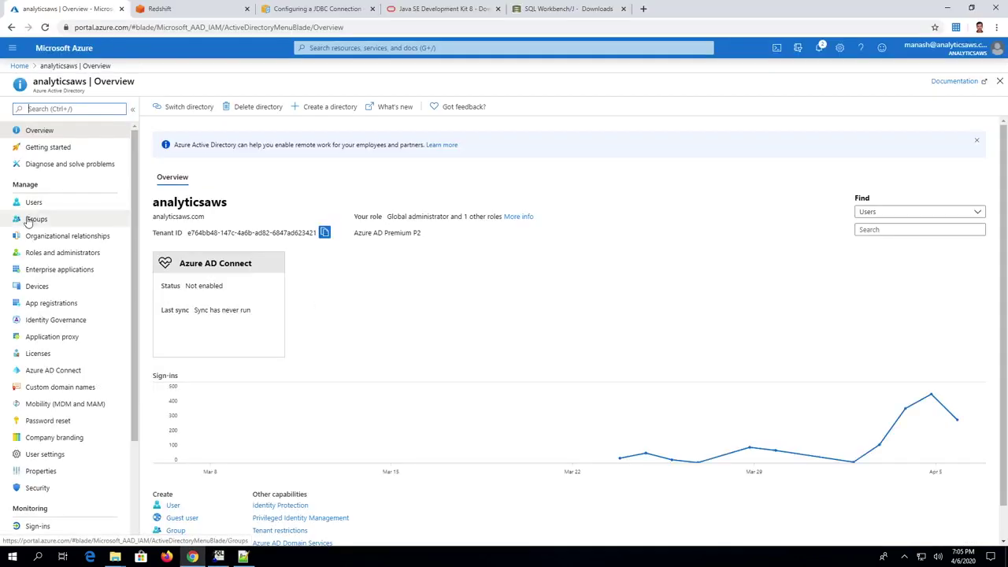
left_click(28, 220)
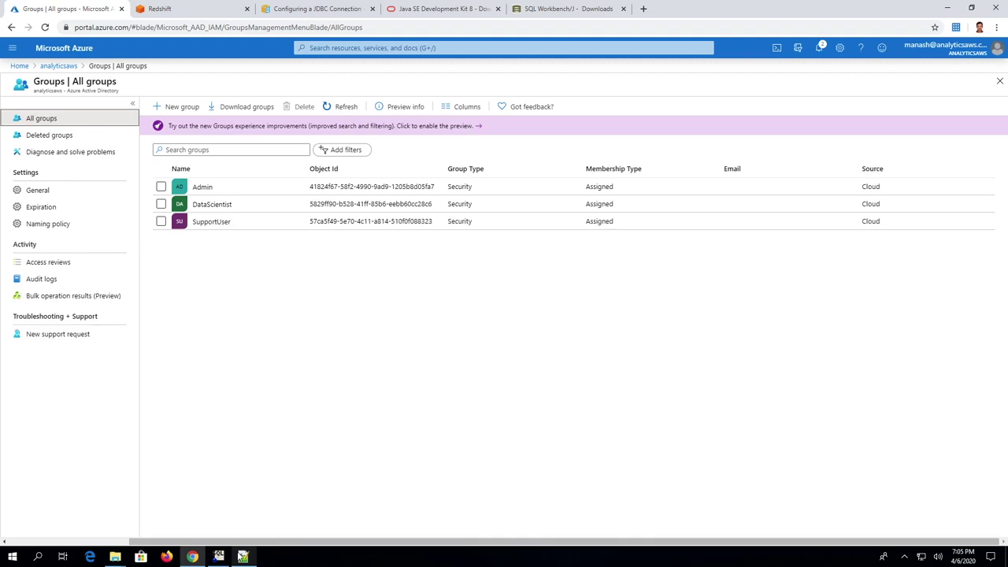
Bring up column_level_security.sql in Notepad++.
left_click(244, 557)
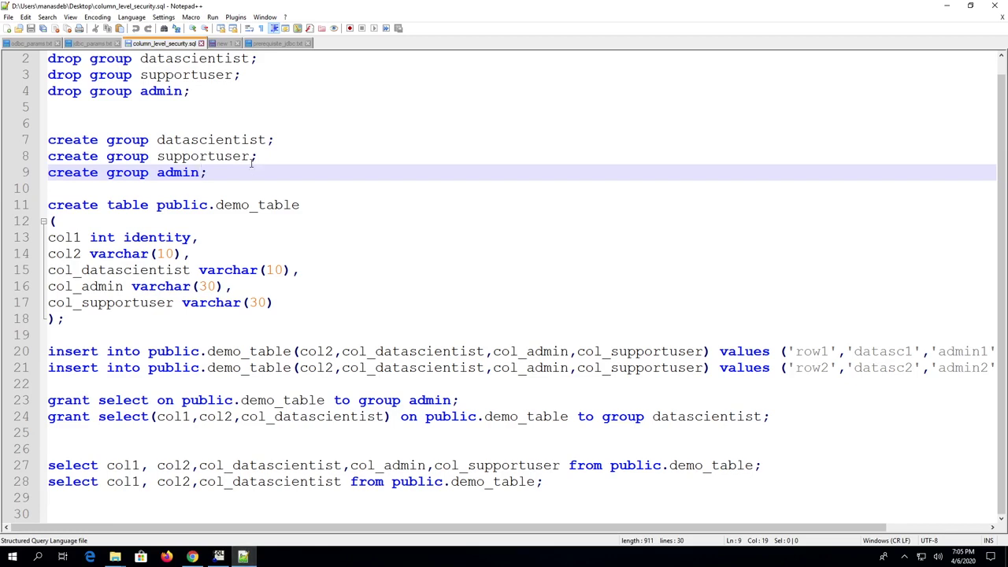
Review the create group lines for datascientist, supportuser and admin, then list SQL Workbench/J's connection profiles.
left_click(294, 143)
left_click(281, 155)
left_click(271, 171)
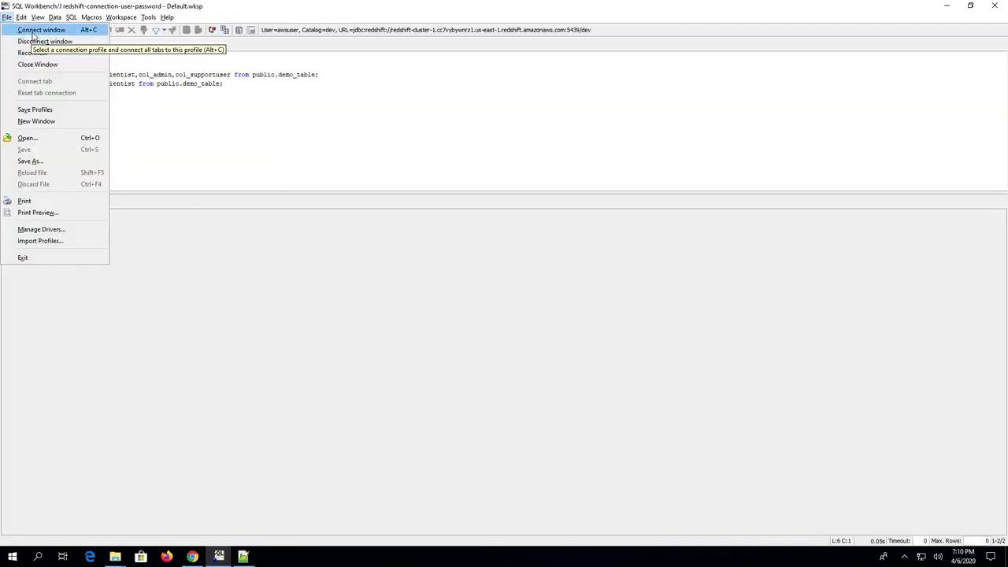
left_click(33, 37)
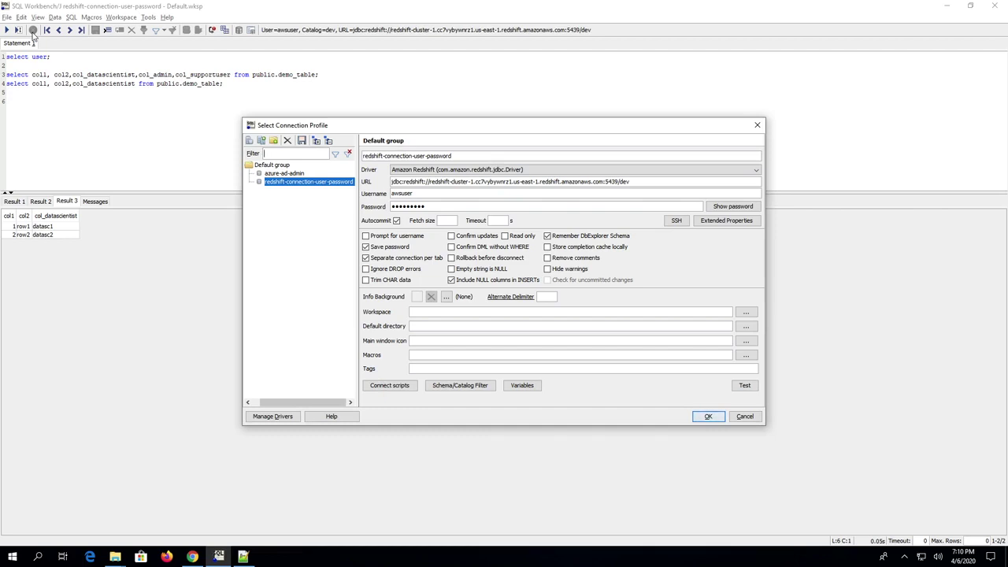
Inspect the azure-ad-admin profile's connection URL and its cluster, region and database part.
left_click(288, 174)
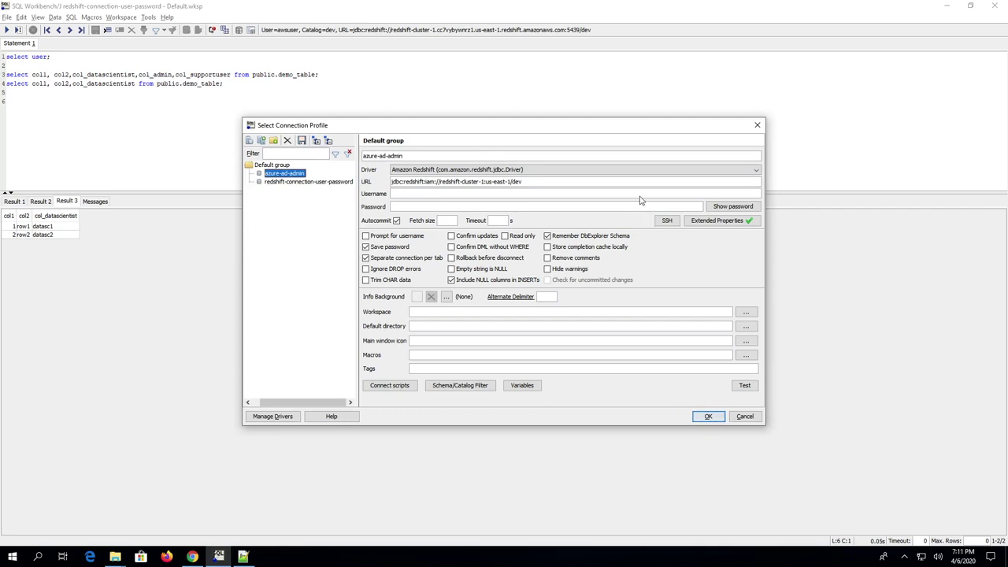
triple_click(416, 183)
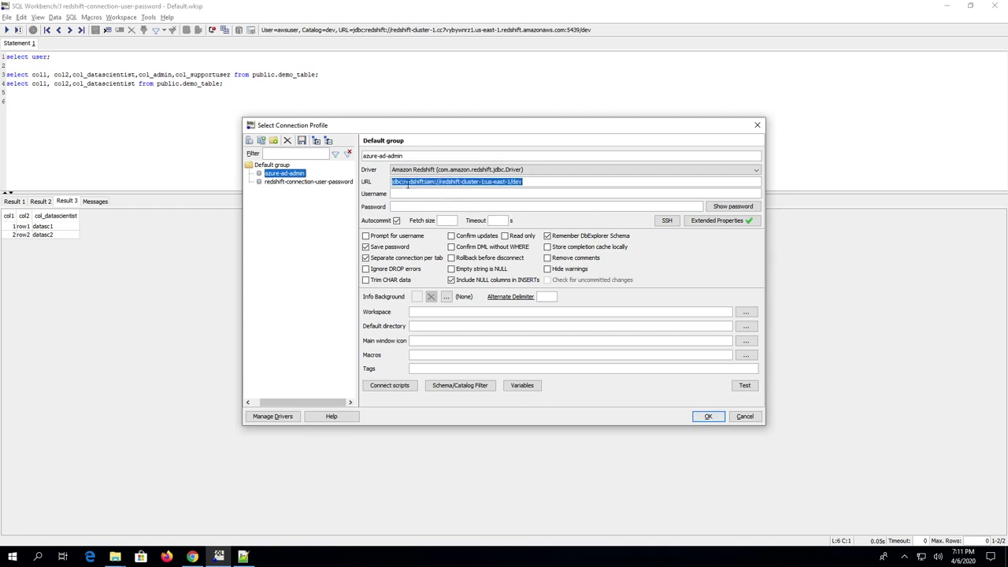
left_click(407, 183)
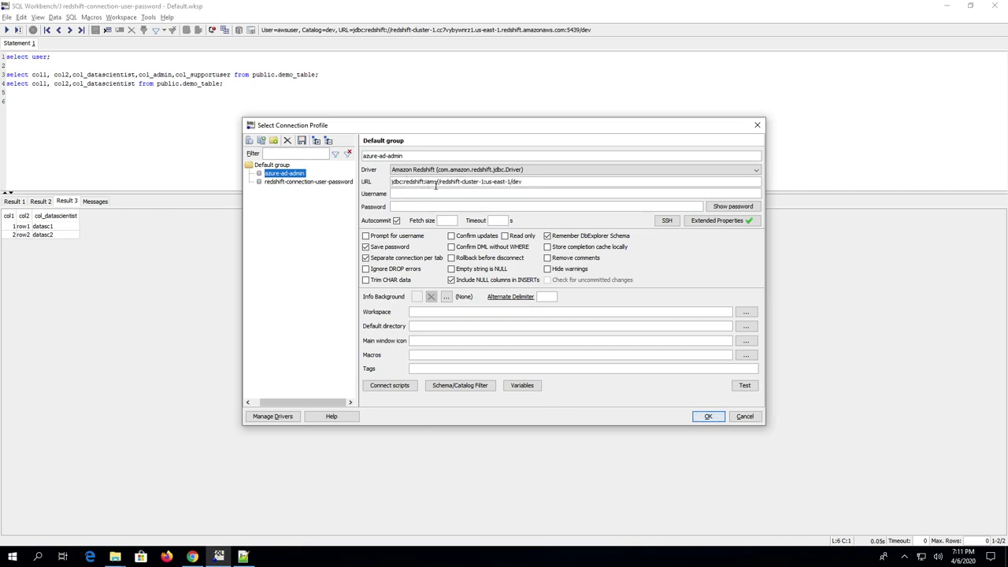
left_click_drag(440, 181, 527, 181)
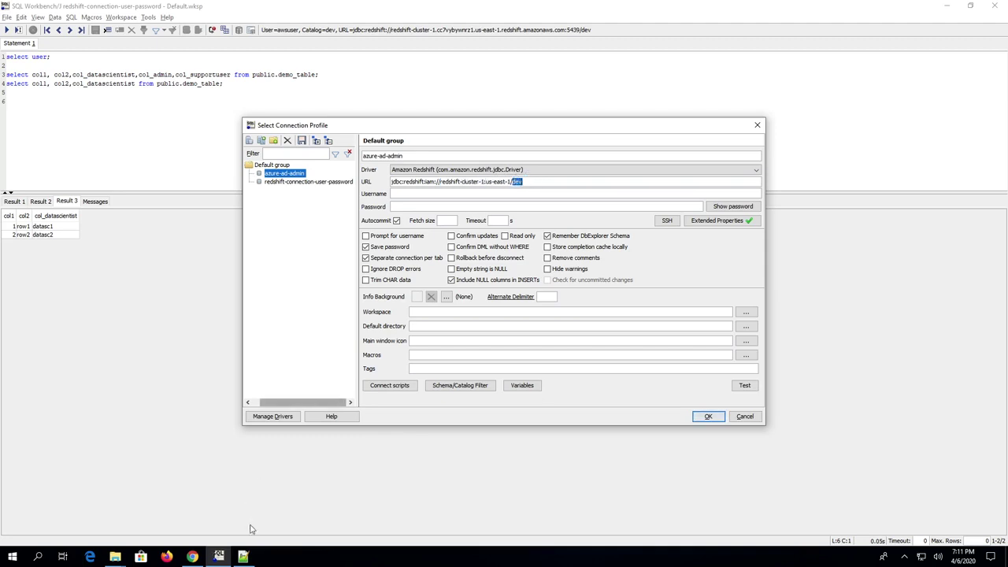
key("ctrl+a")
Replace the client_secret extended property with the pasted new Azure secret value.
left_click(715, 221)
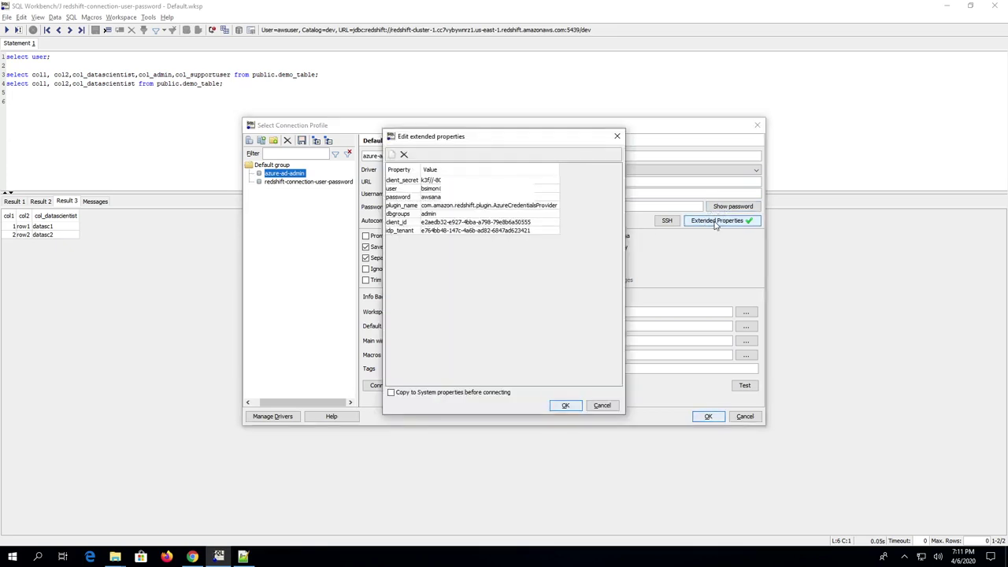
double_click(441, 180)
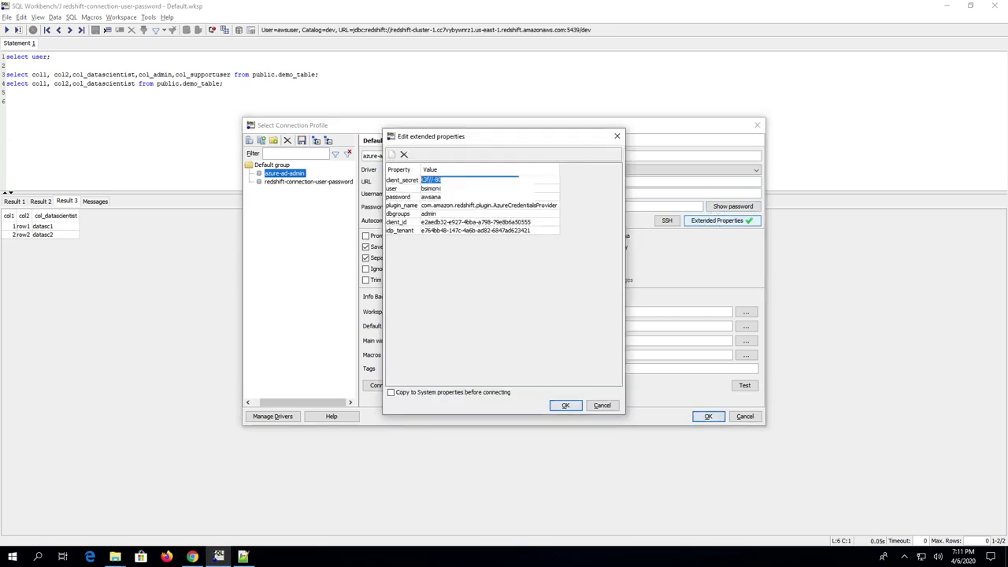
key("BackSpace")
key("Return")
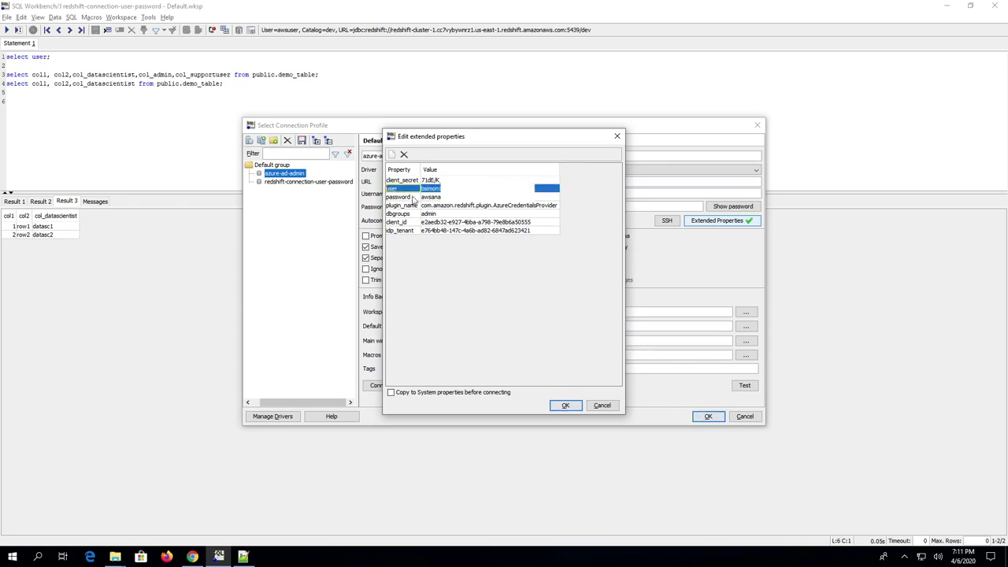
left_click(192, 556)
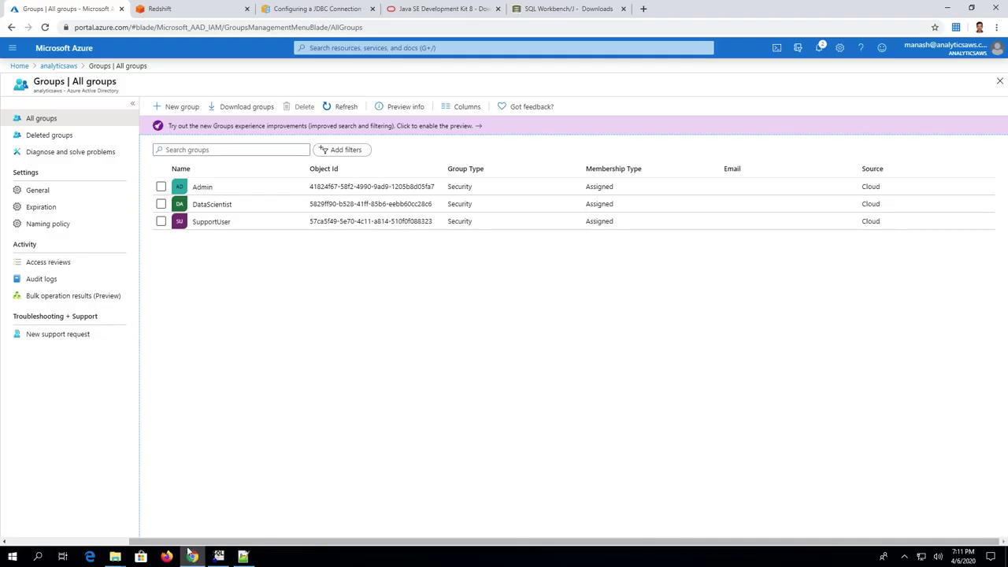
Open the Admin group and list its single direct member.
left_click(201, 189)
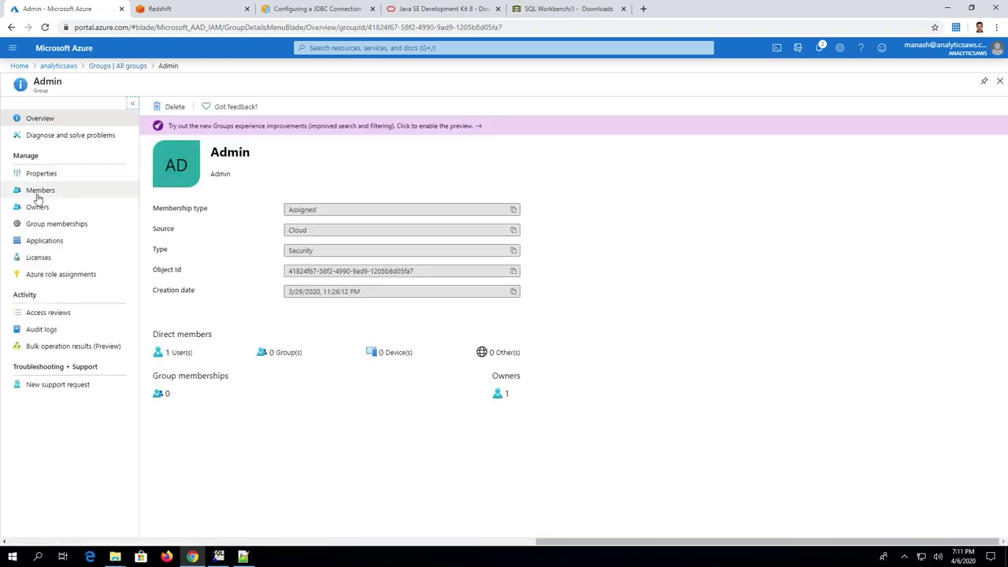
left_click(37, 194)
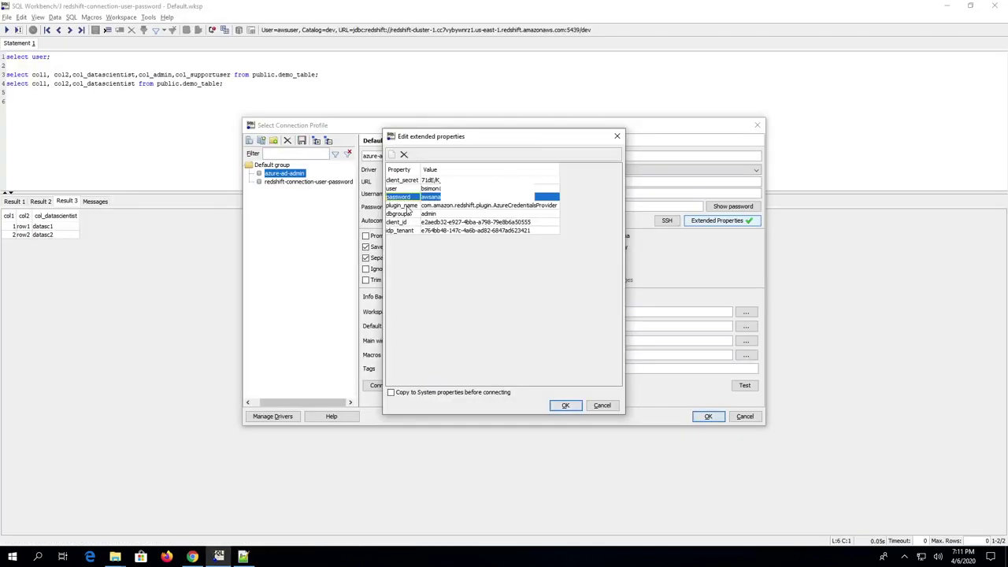
left_click(407, 206)
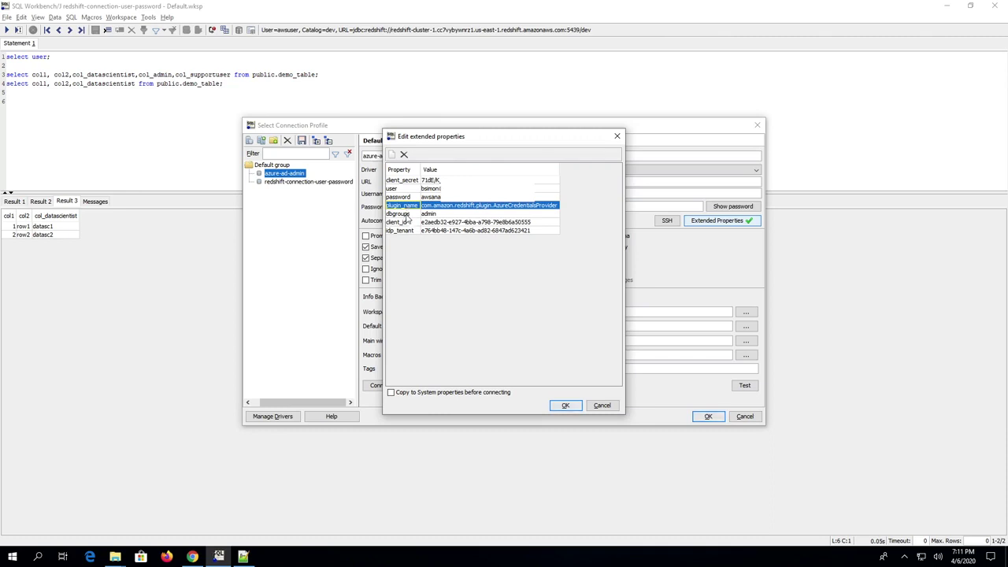
Check the dbgroups, client_id and idp_tenant extended properties, then return to the Azure directory overview.
left_click(408, 215)
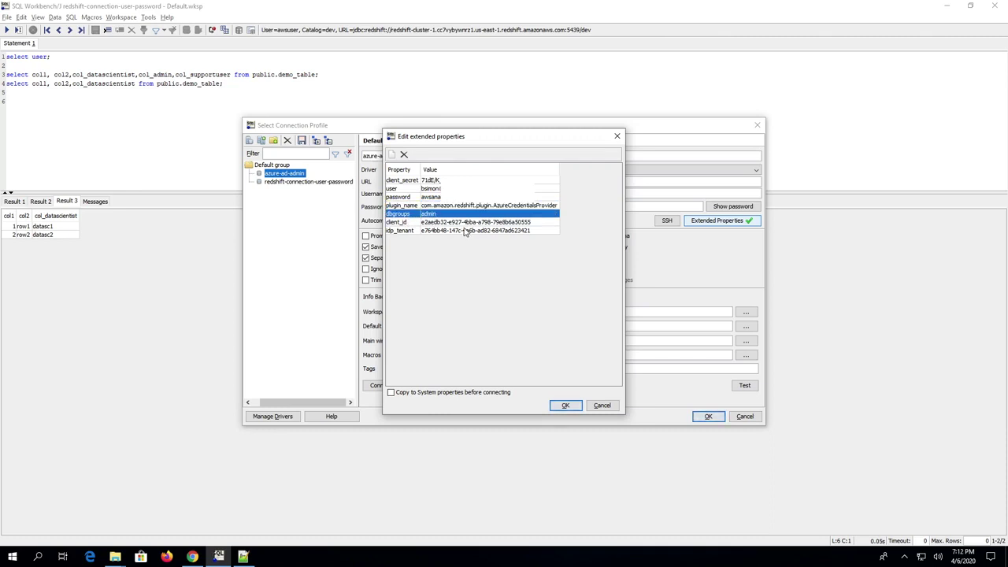
left_click(399, 224)
left_click(400, 231)
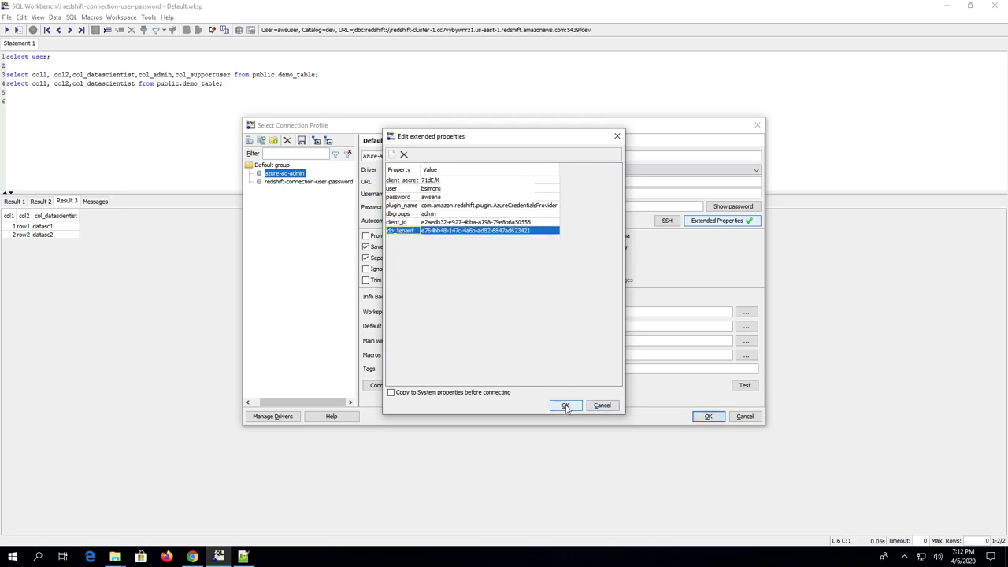
key("alt+Tab")
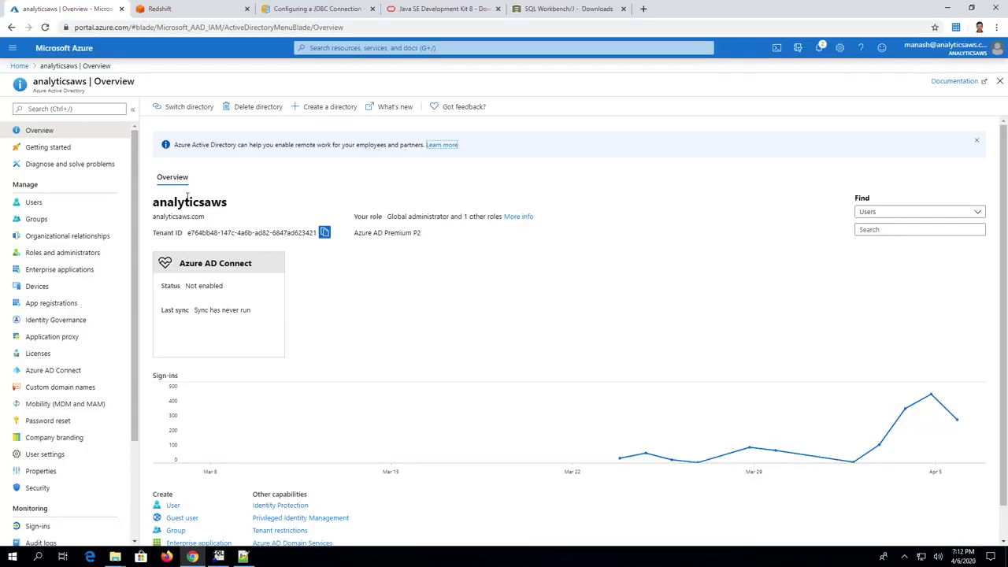
Copy the Amazon Web Services (AWS) app registration's application client ID and directory tenant ID.
left_click(48, 305)
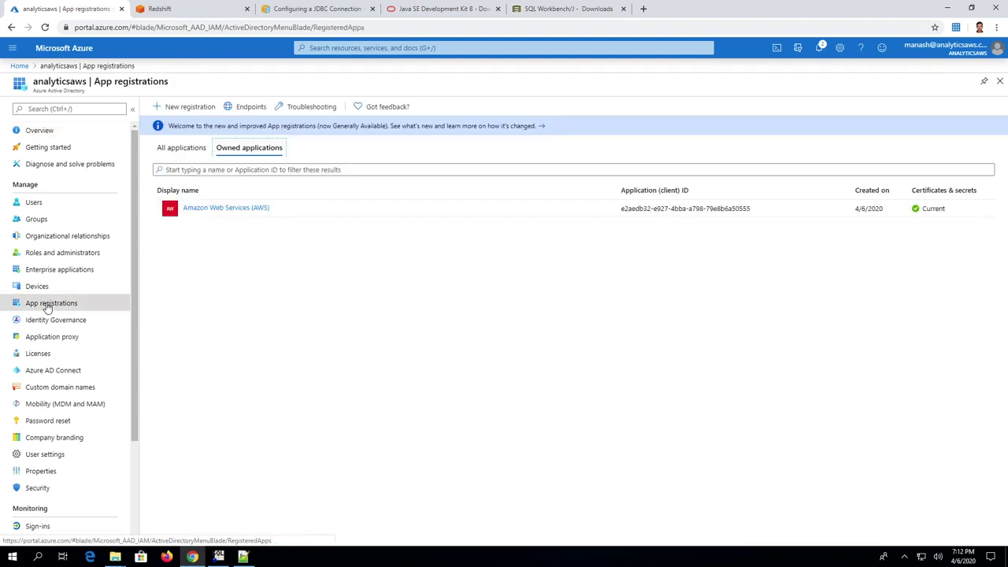
left_click(239, 208)
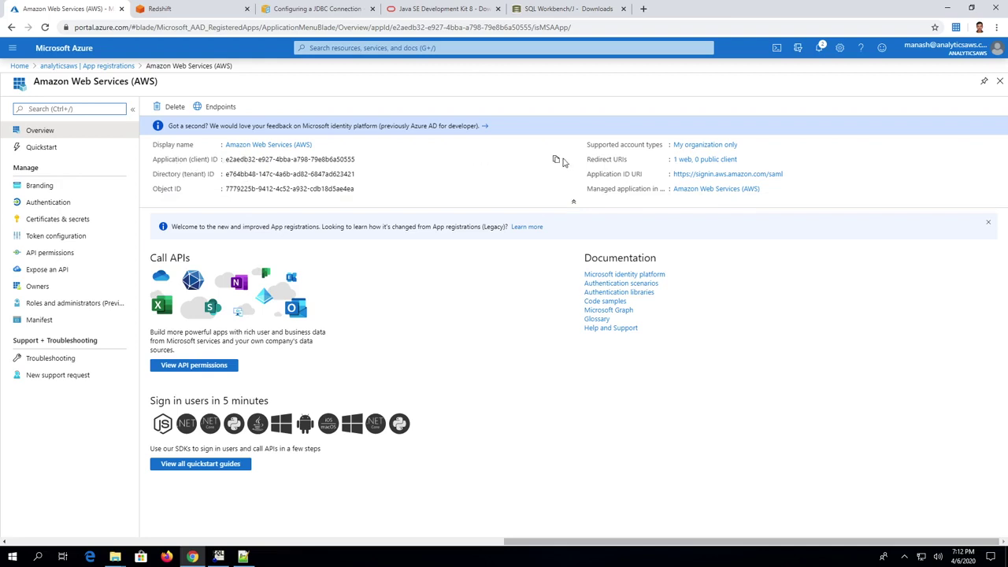
left_click(556, 160)
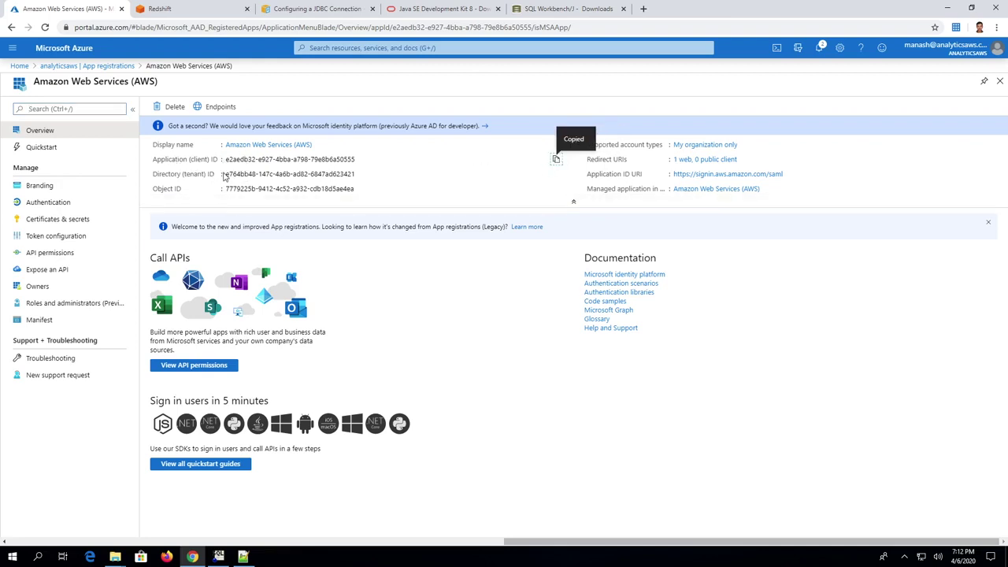
left_click(556, 174)
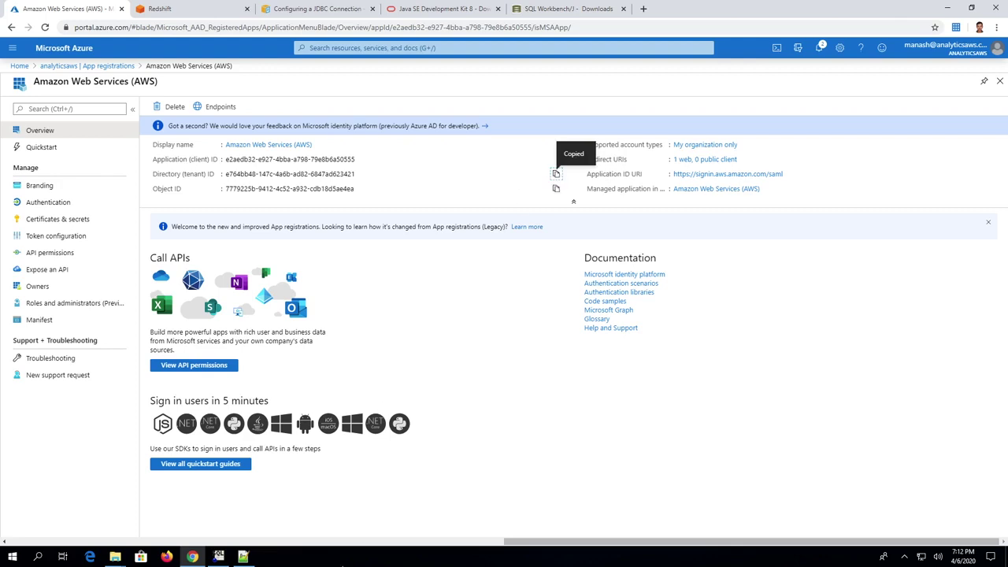
left_click(220, 557)
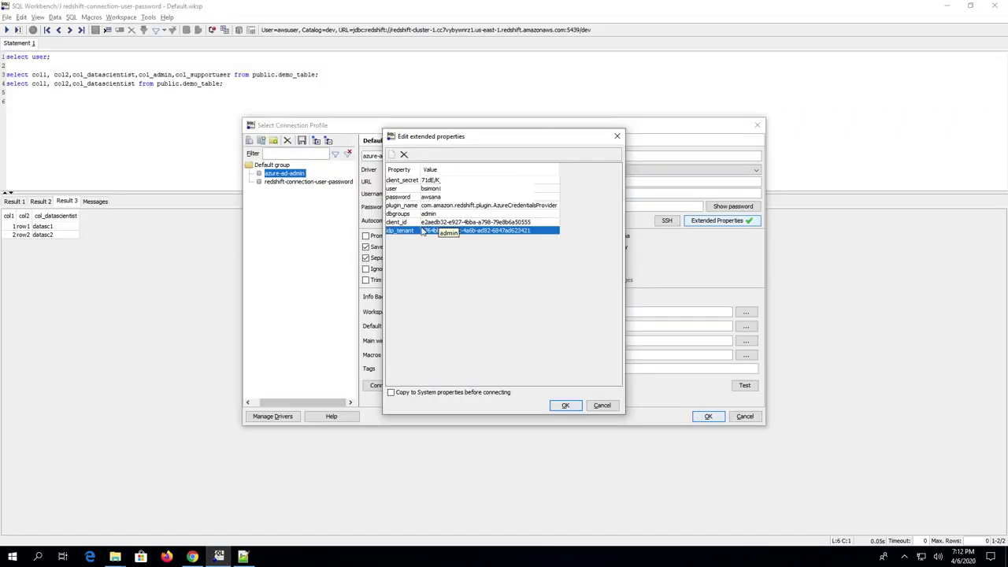
Test the azure-ad-admin connection successfully, connect, and run the demo_table and current_user queries.
left_click(566, 405)
left_click(744, 385)
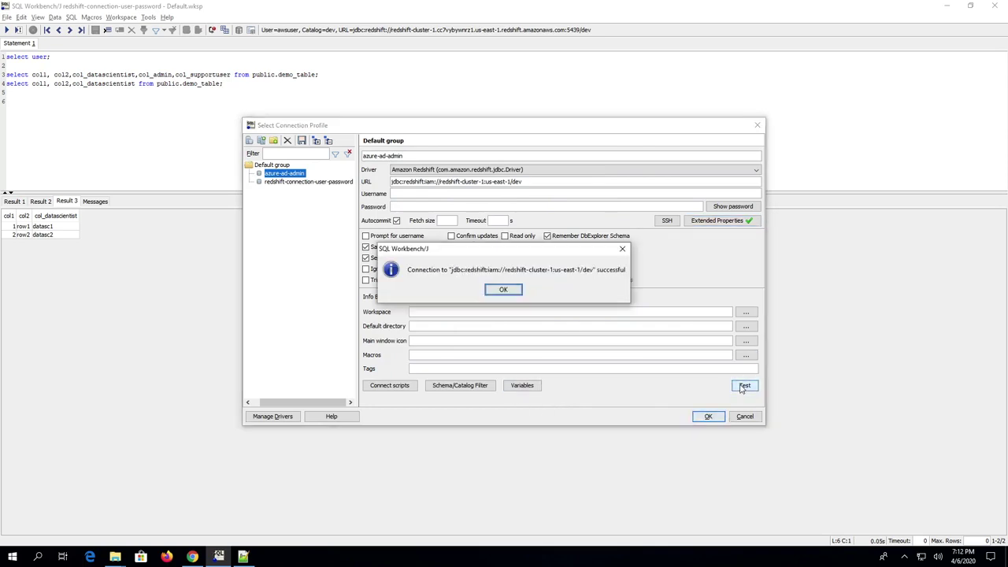
left_click(504, 289)
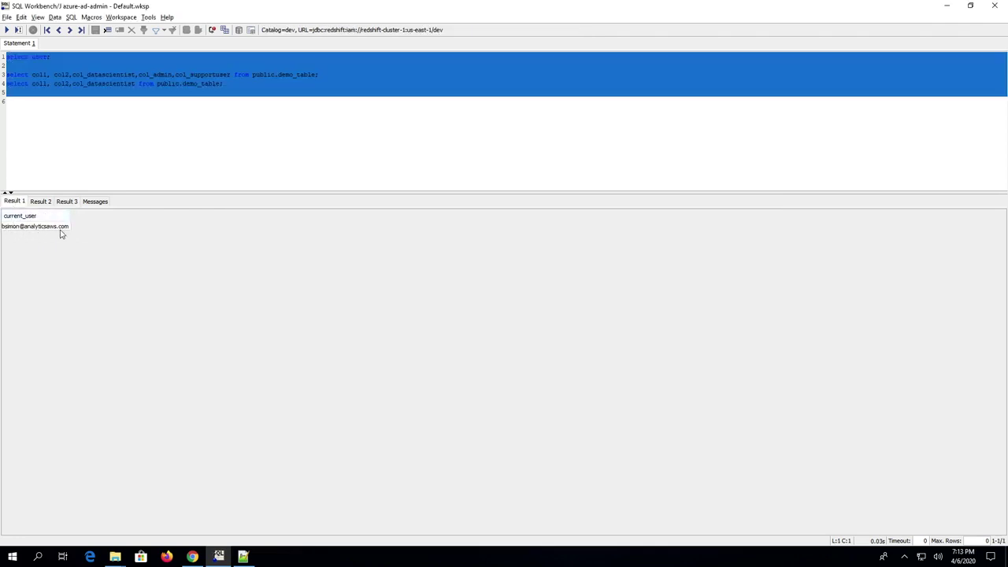
left_click(75, 120)
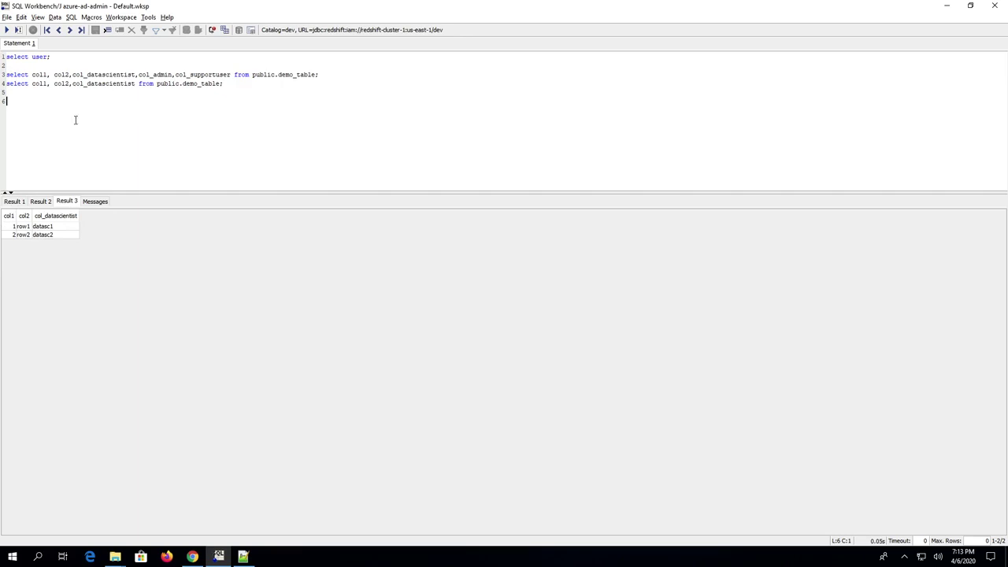
left_click(7, 17)
left_click(16, 29)
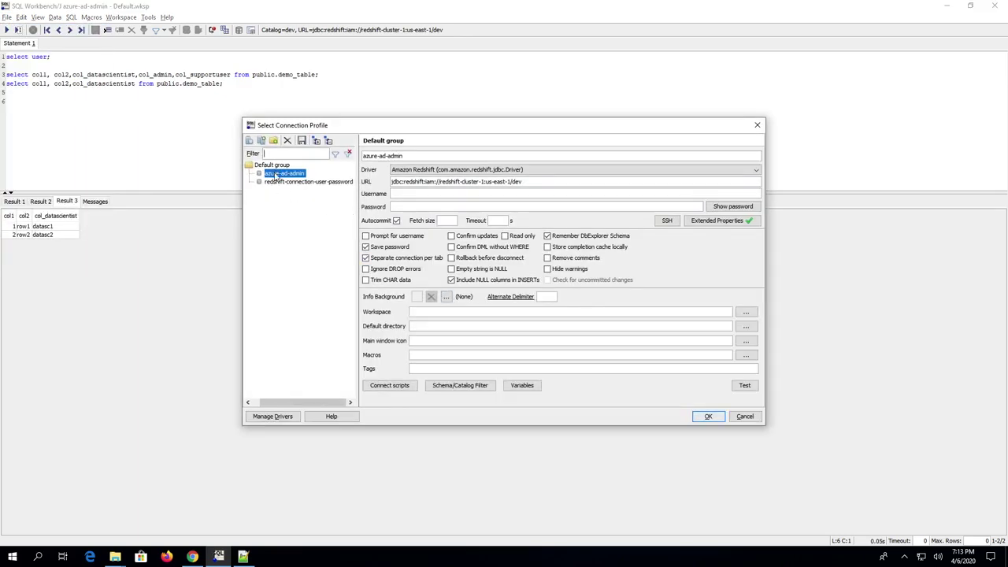
Copy the azure-ad-admin profile and paste it into the Default group.
right_click(275, 175)
left_click(291, 194)
left_click(276, 166)
right_click(277, 166)
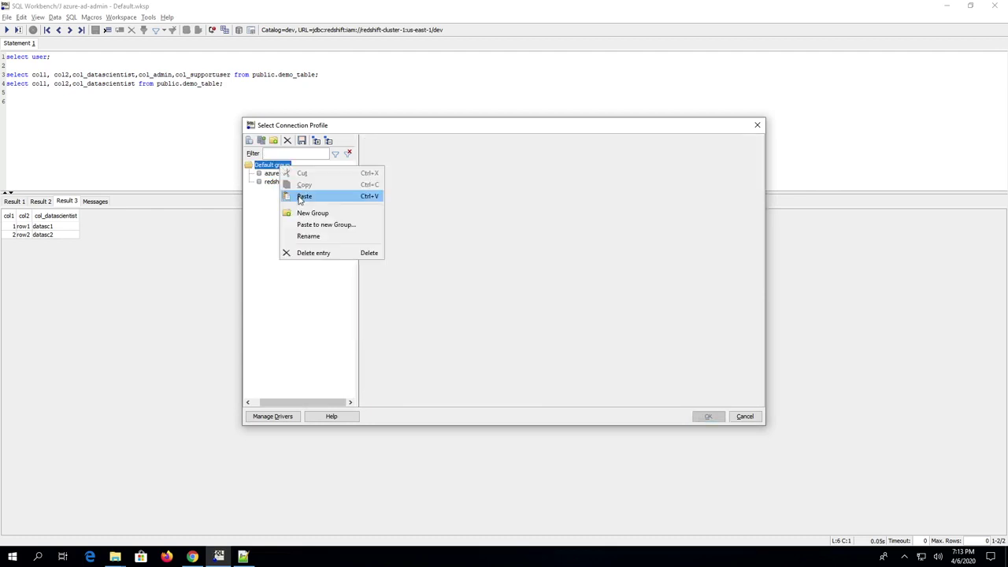
left_click(303, 196)
Set the copy's user property to another Azure user and dbgroups to datascientist, then connect.
left_click(720, 220)
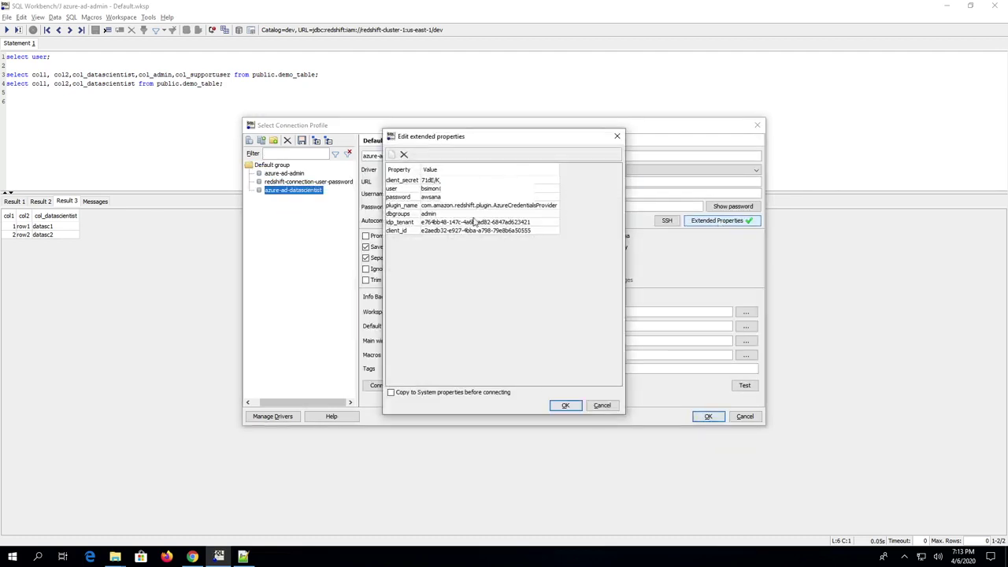
left_click(425, 189)
double_click(432, 189)
type("awsanal")
left_click(566, 405)
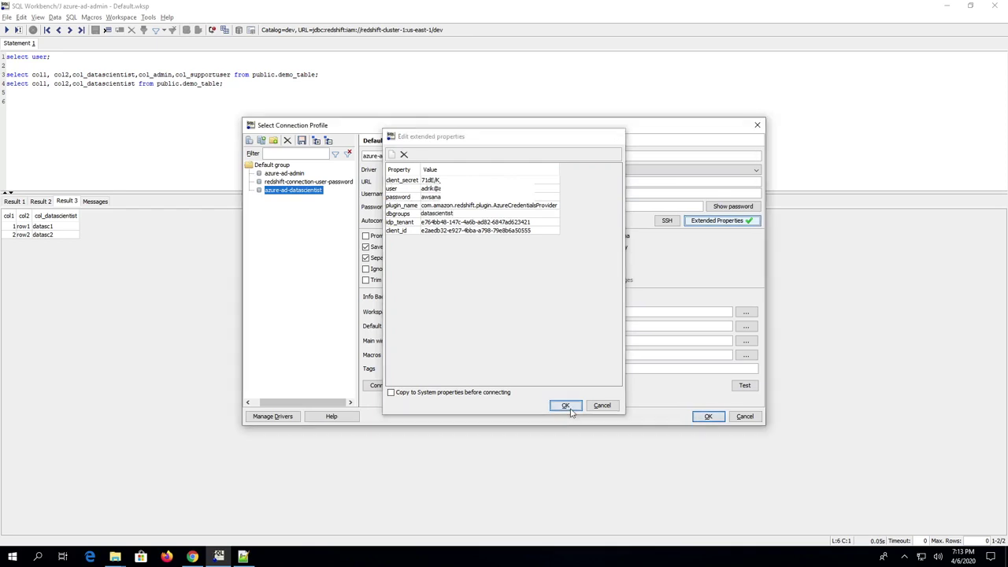
left_click(707, 416)
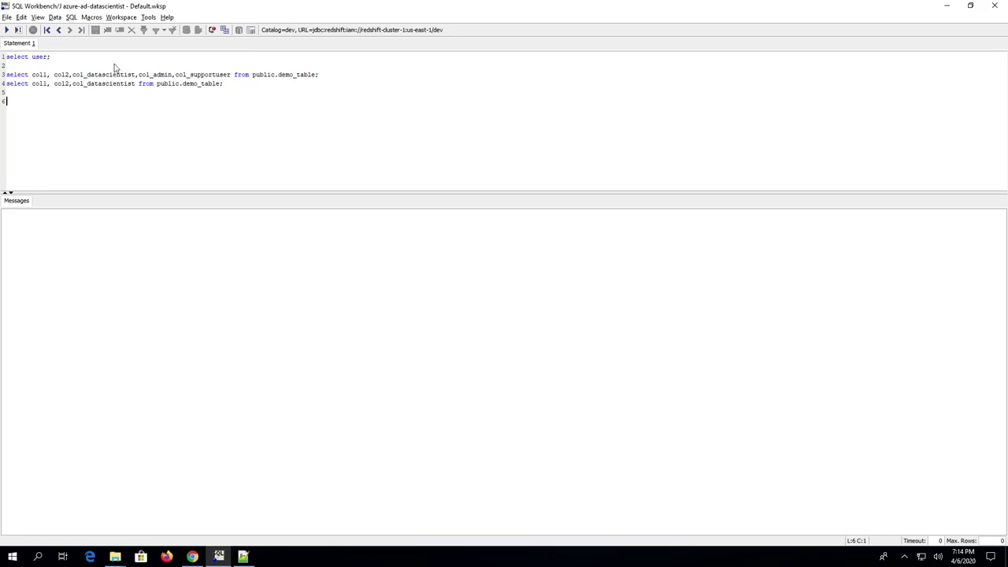
Run the select user statement to confirm the connected user.
triple_click(68, 58)
left_click(7, 30)
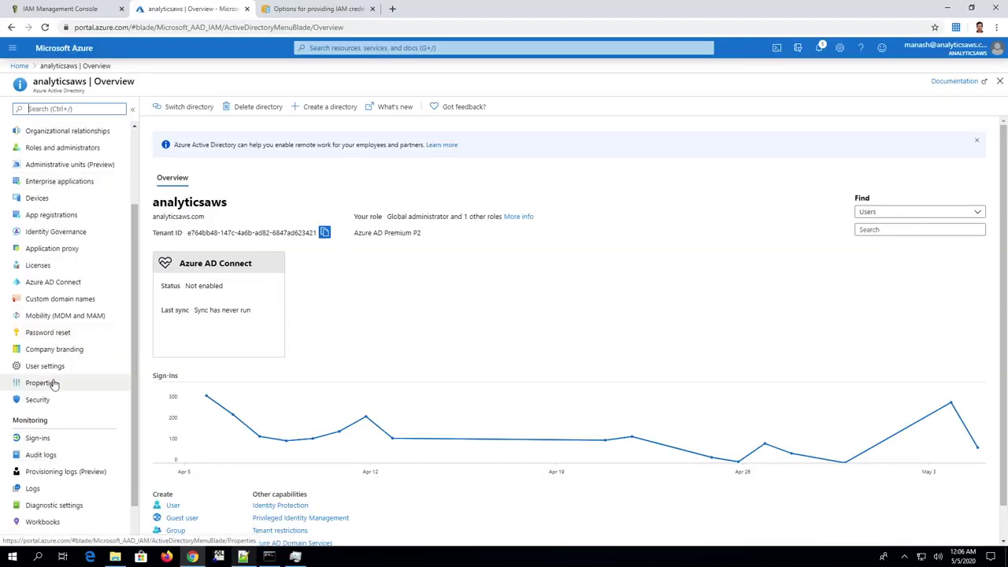
left_click(52, 383)
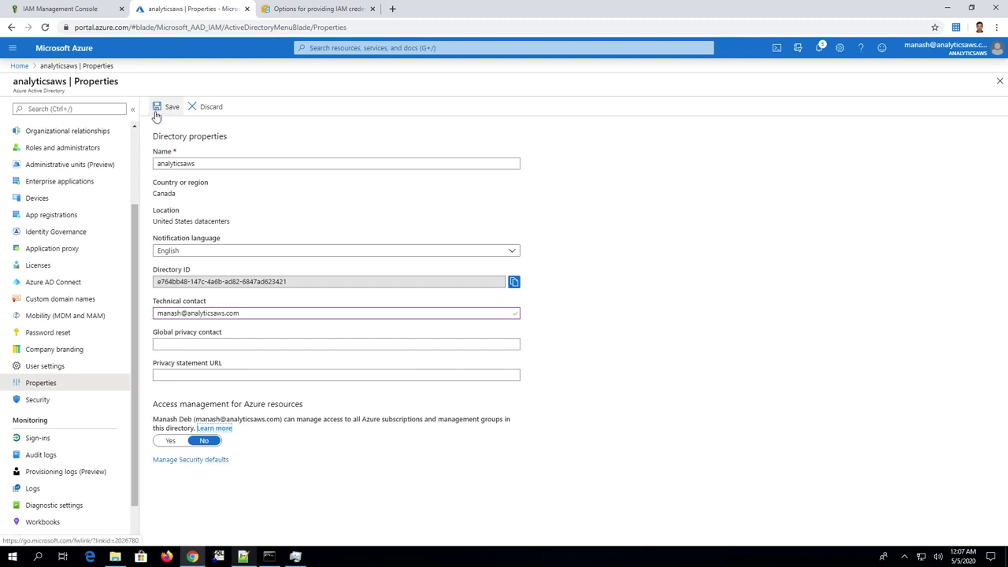
Turn off security defaults, citing Conditional Access as the reason.
left_click(305, 462)
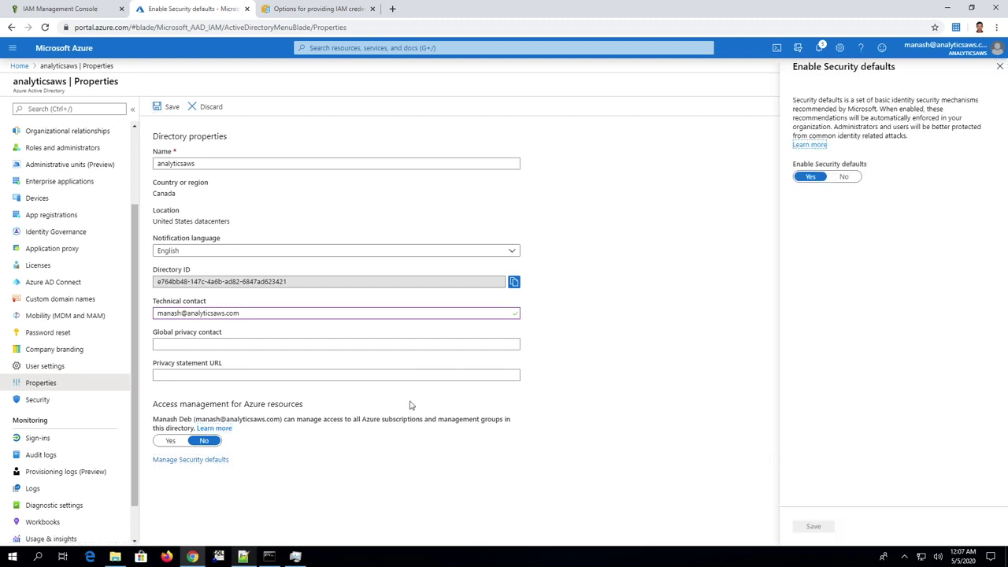
left_click(843, 179)
left_click(824, 228)
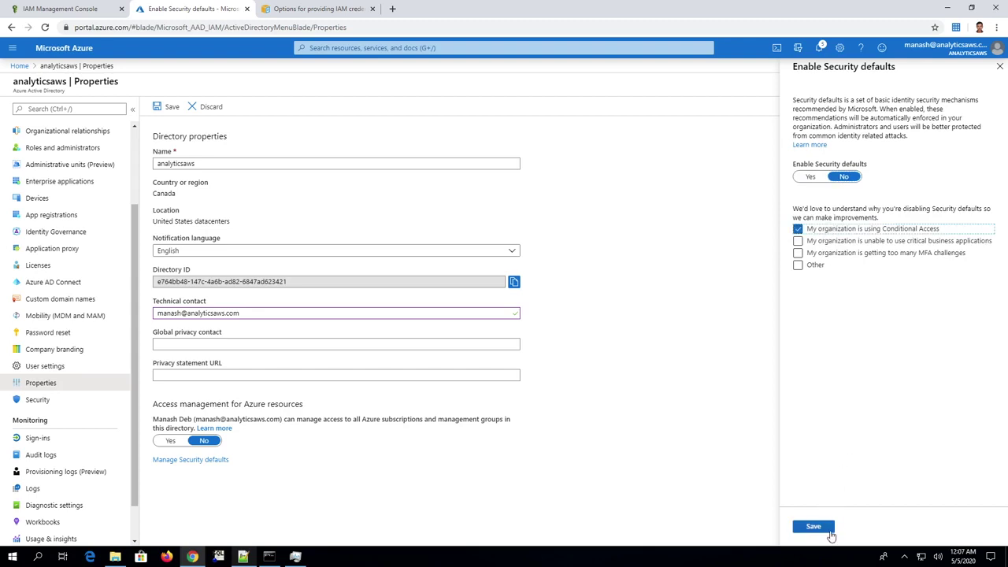
left_click(825, 533)
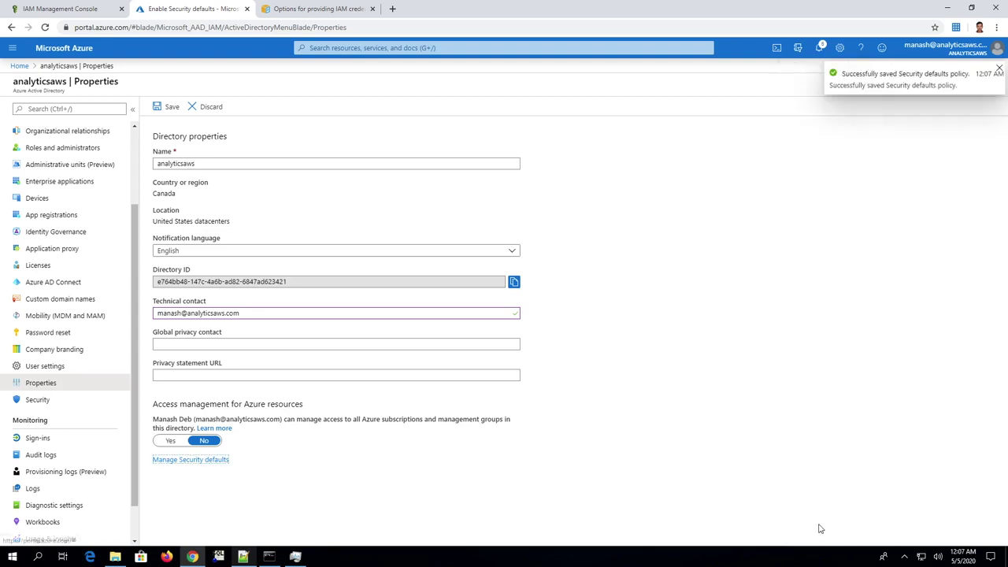
Start a new conditional access policy named mfa-policy applied to all users.
left_click(49, 400)
left_click(41, 168)
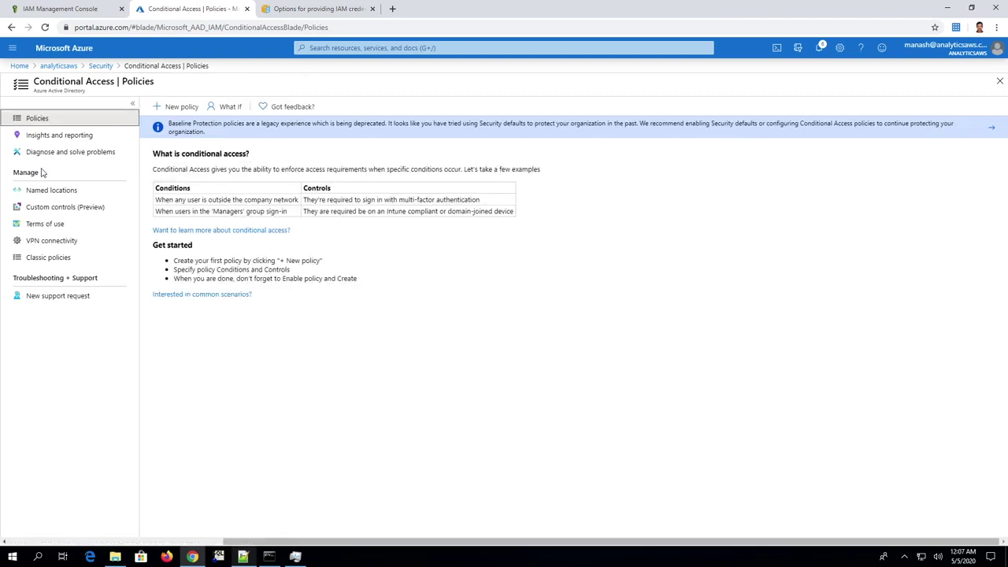
left_click(176, 106)
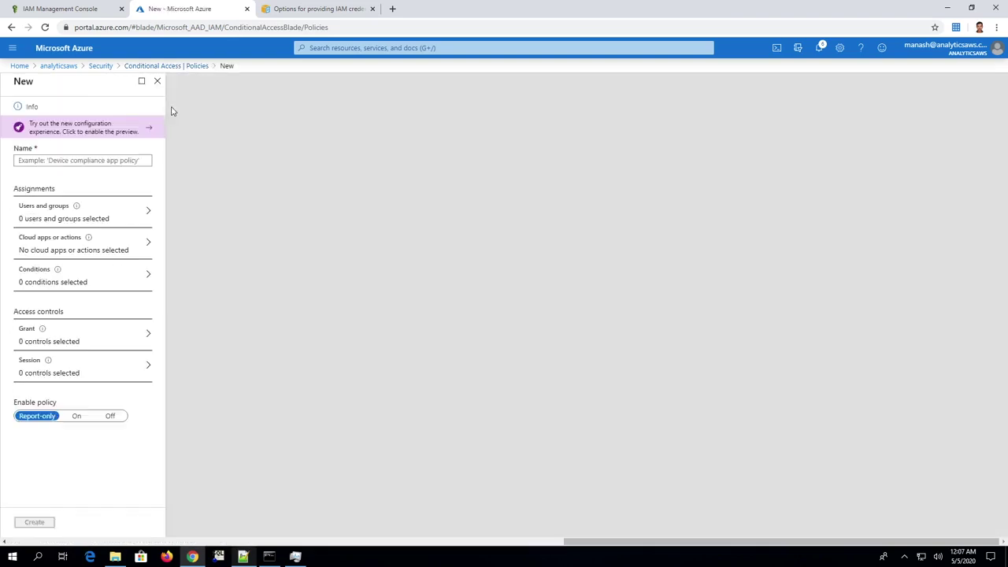
left_click(63, 160)
type("mfa-policy")
left_click(55, 218)
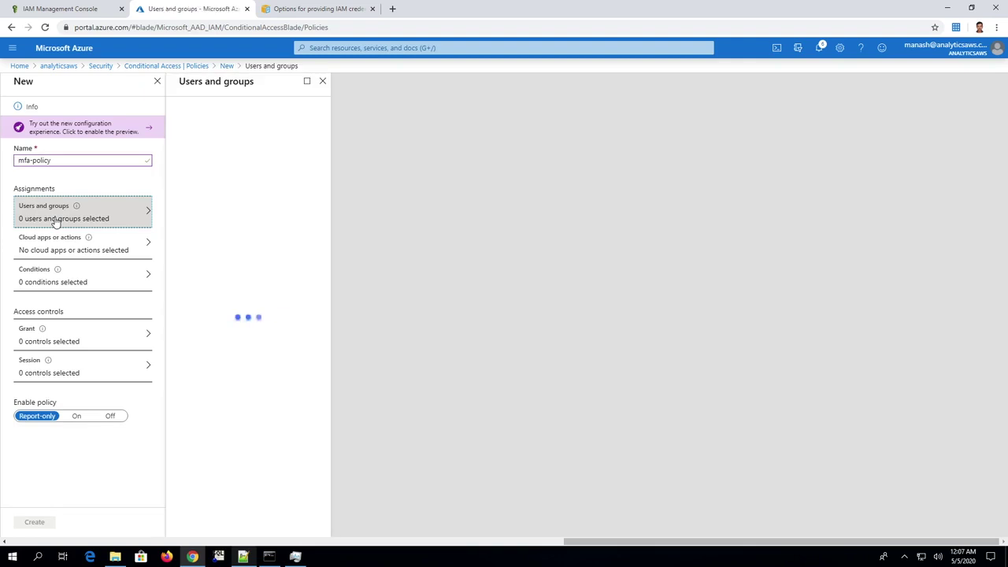
left_click(198, 156)
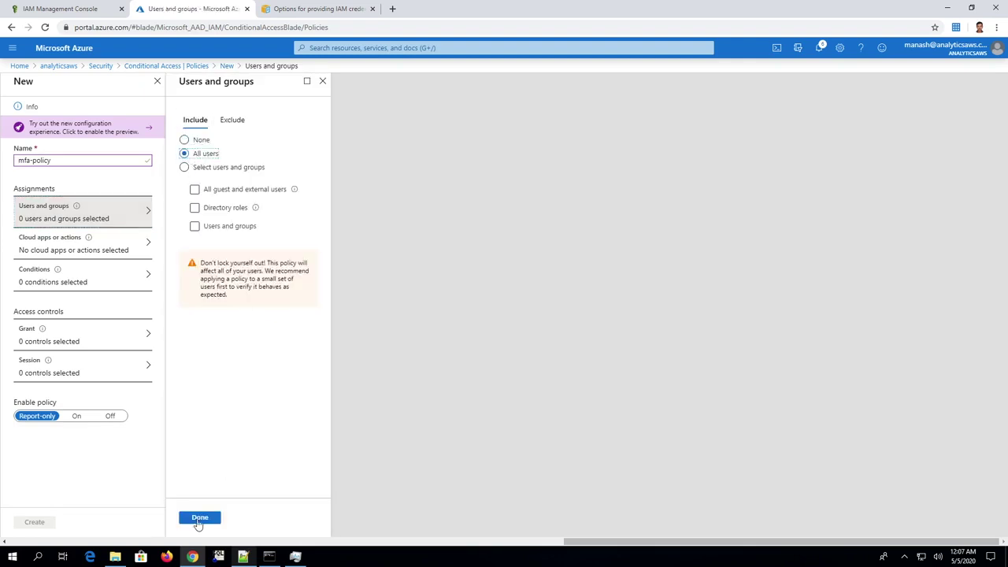
left_click(199, 518)
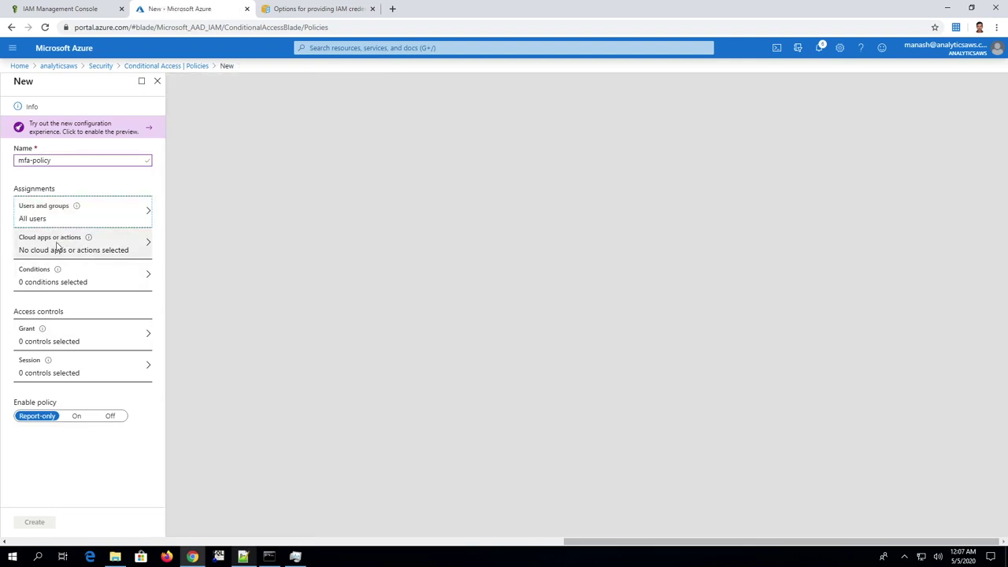
Cover all cloud apps, require multi-factor authentication, switch the policy On and create it.
left_click(79, 244)
left_click(191, 186)
left_click(199, 517)
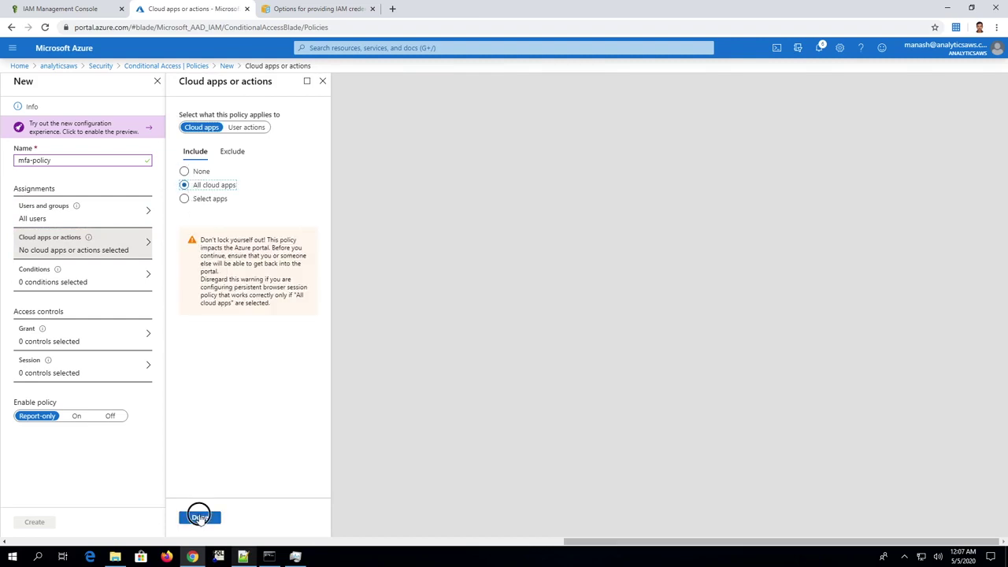
left_click(39, 335)
left_click(857, 140)
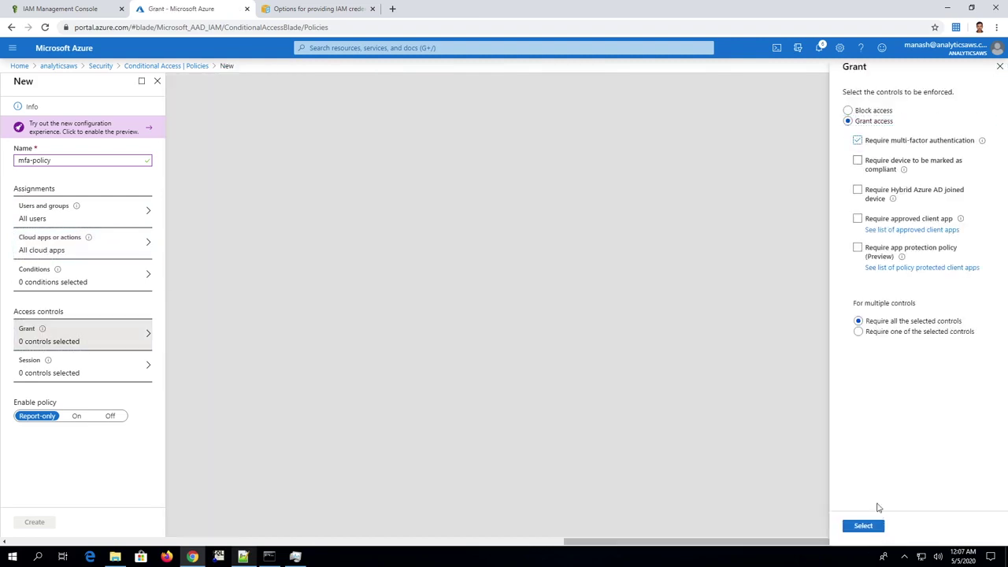
left_click(863, 526)
left_click(76, 416)
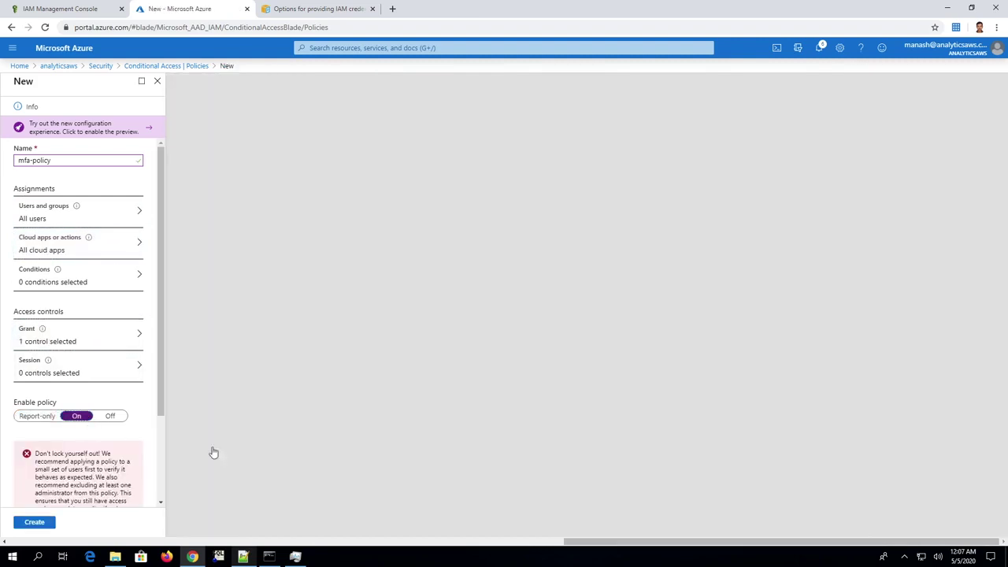
left_click(34, 522)
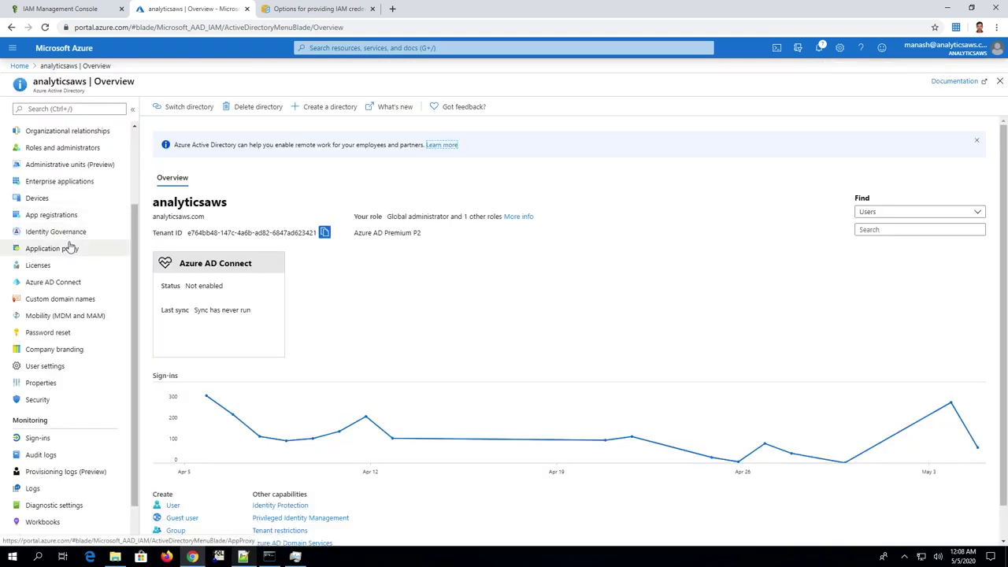
left_click(70, 217)
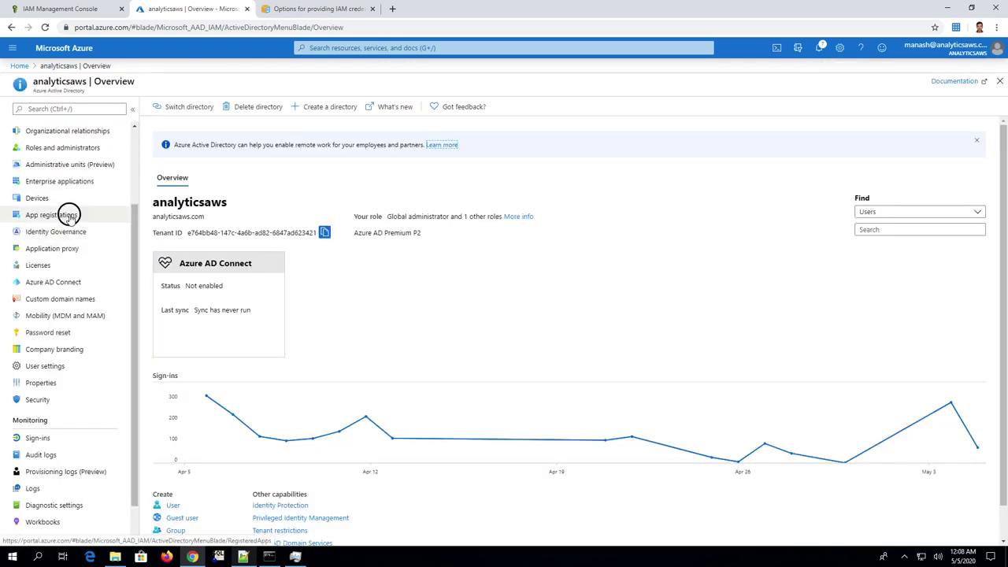
left_click(198, 207)
left_click(35, 202)
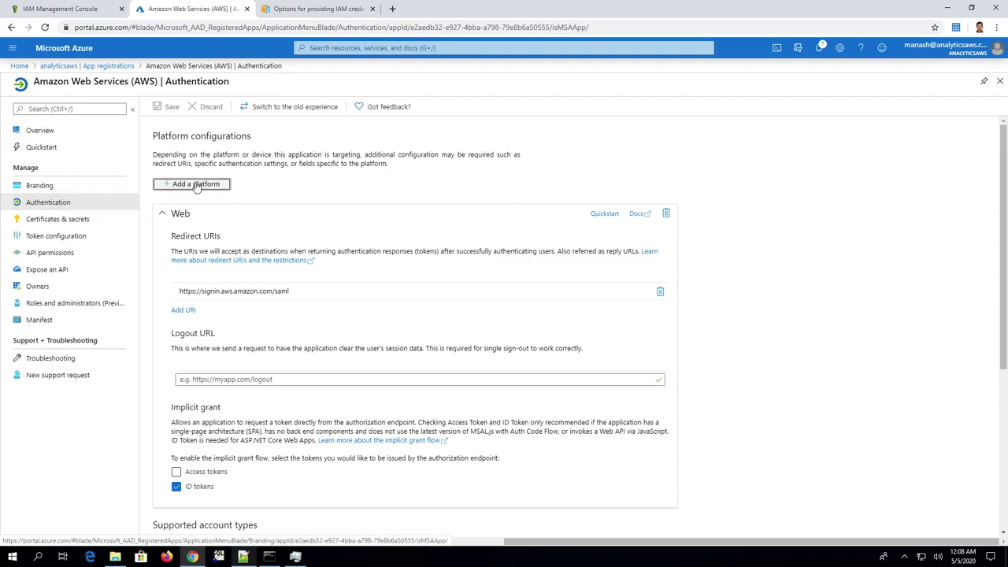
left_click(195, 184)
left_click(760, 282)
left_click(792, 247)
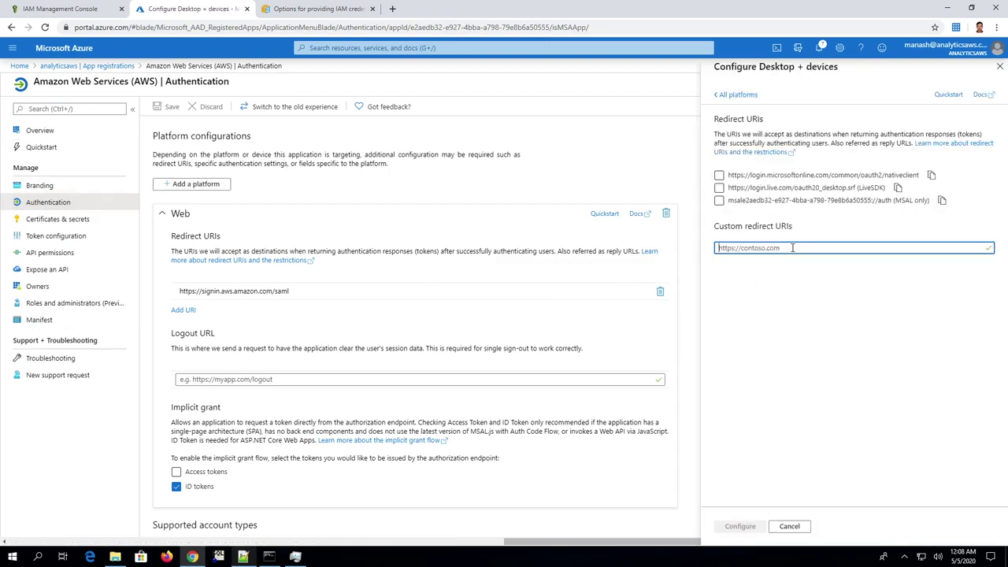
type("http://localhost/redshift")
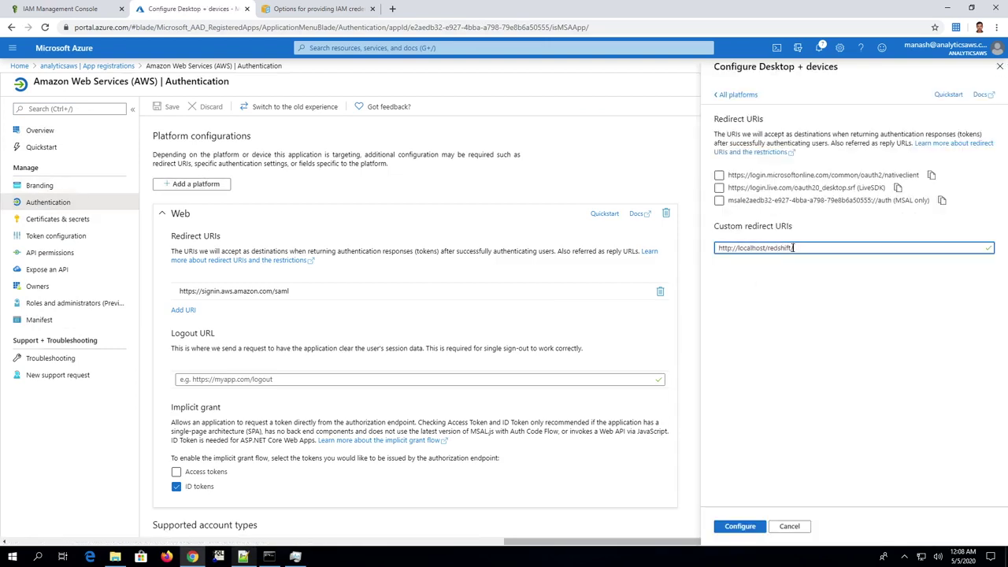
left_click(745, 532)
left_click(67, 10)
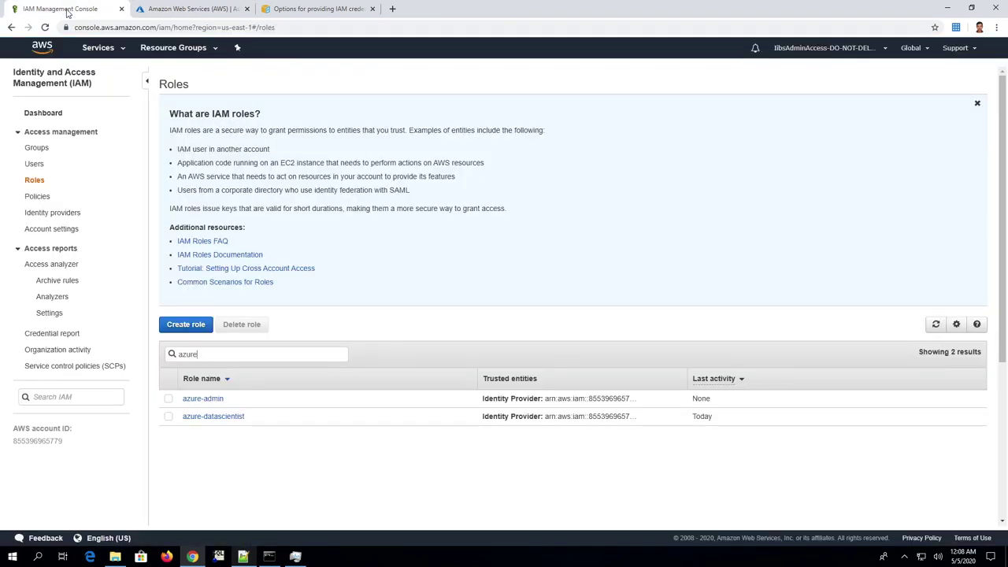
Start a SAML 2.0 federation role trusting the azure provider with programmatic and console access.
left_click(192, 329)
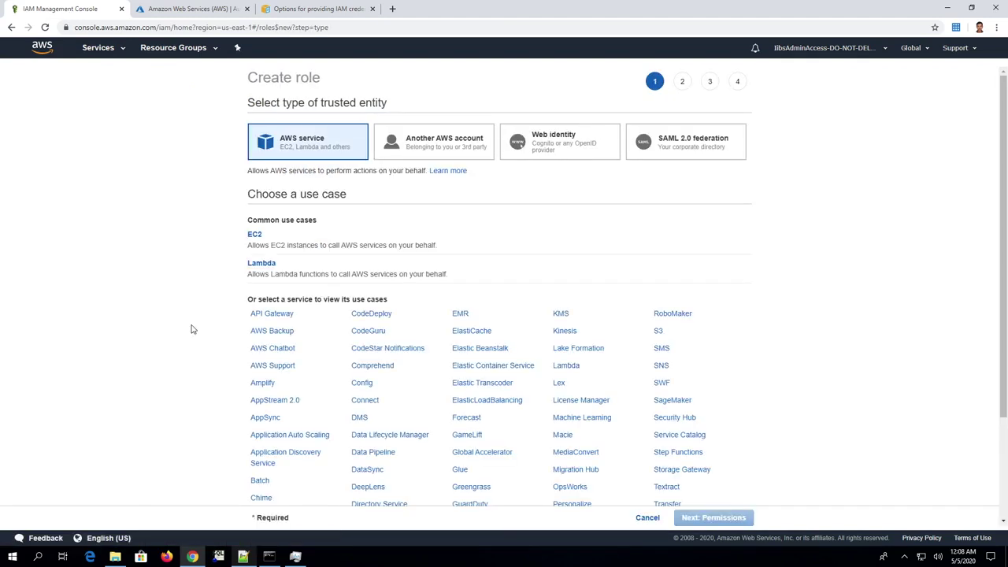
left_click(685, 142)
left_click(488, 246)
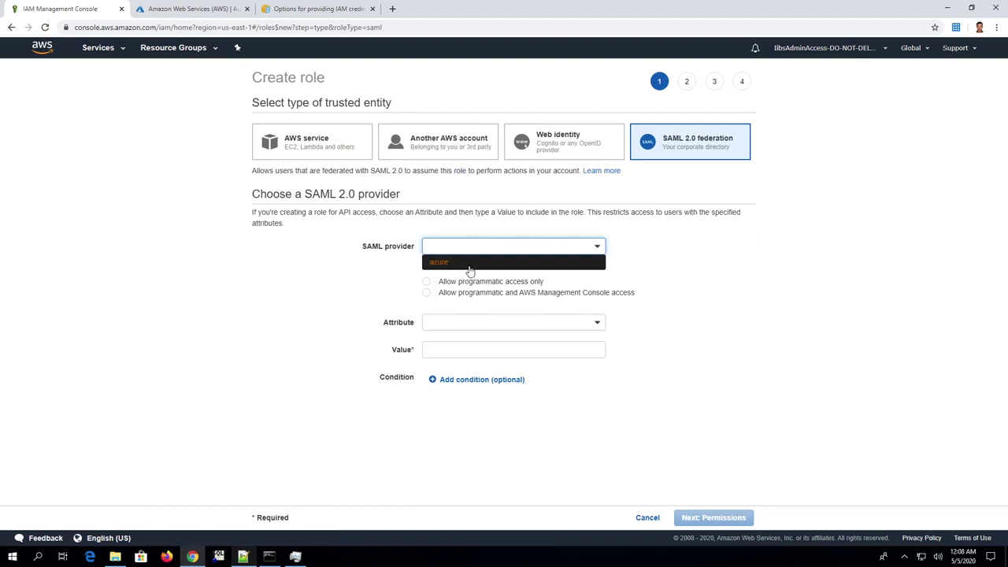
left_click(471, 266)
left_click(461, 292)
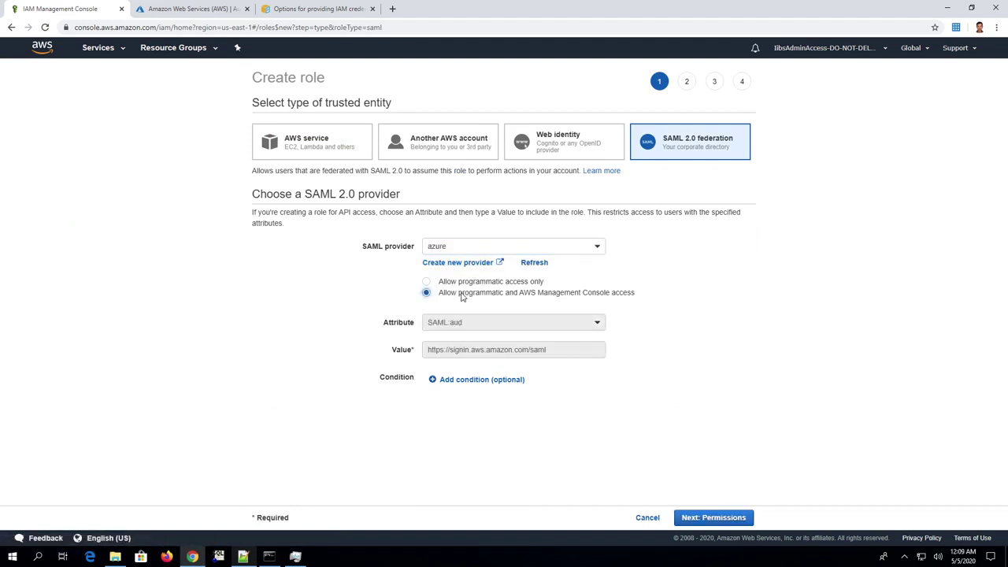
left_click(475, 380)
left_click(560, 387)
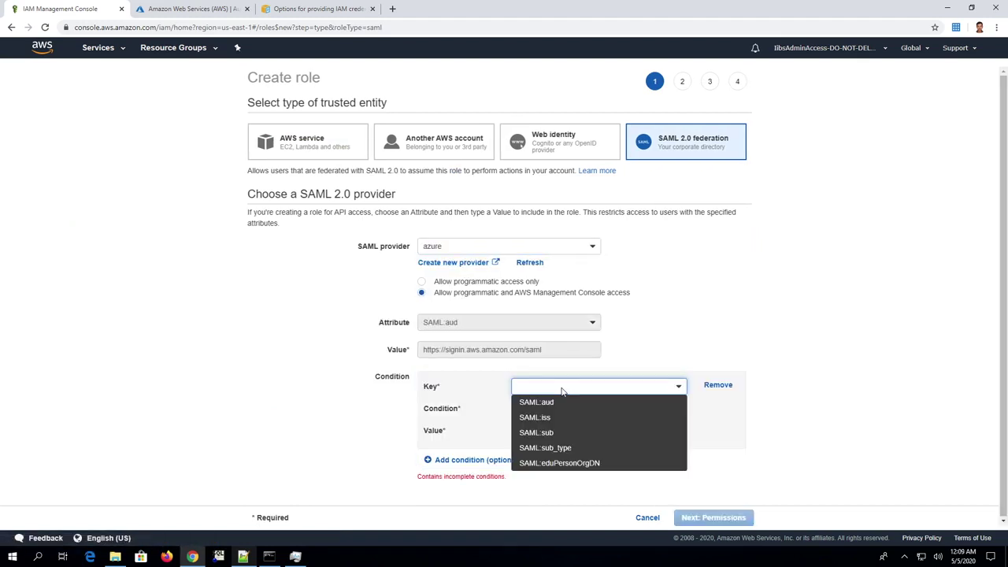
left_click(555, 402)
left_click(546, 408)
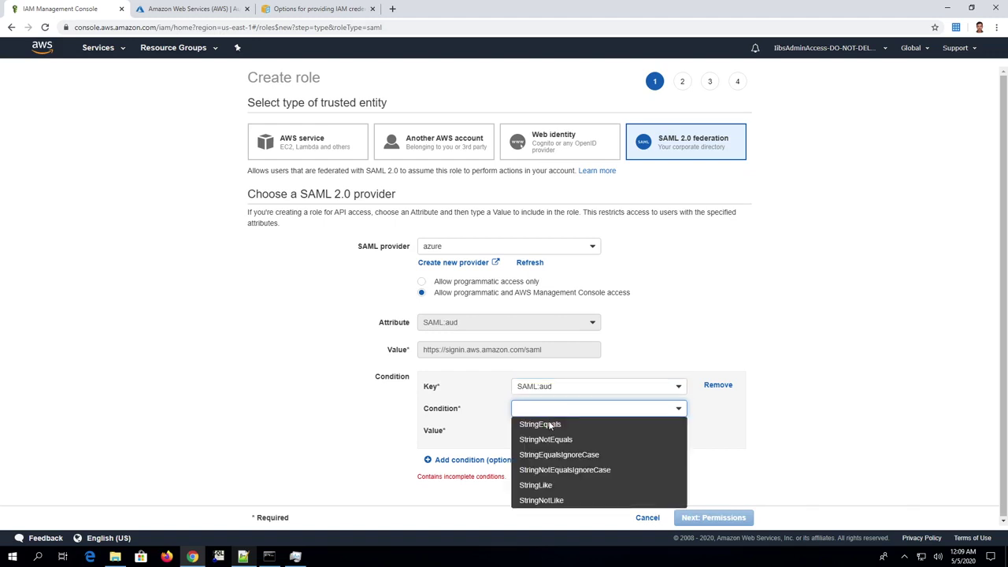
left_click(550, 424)
left_click(546, 436)
type("http://localhost/redshift/")
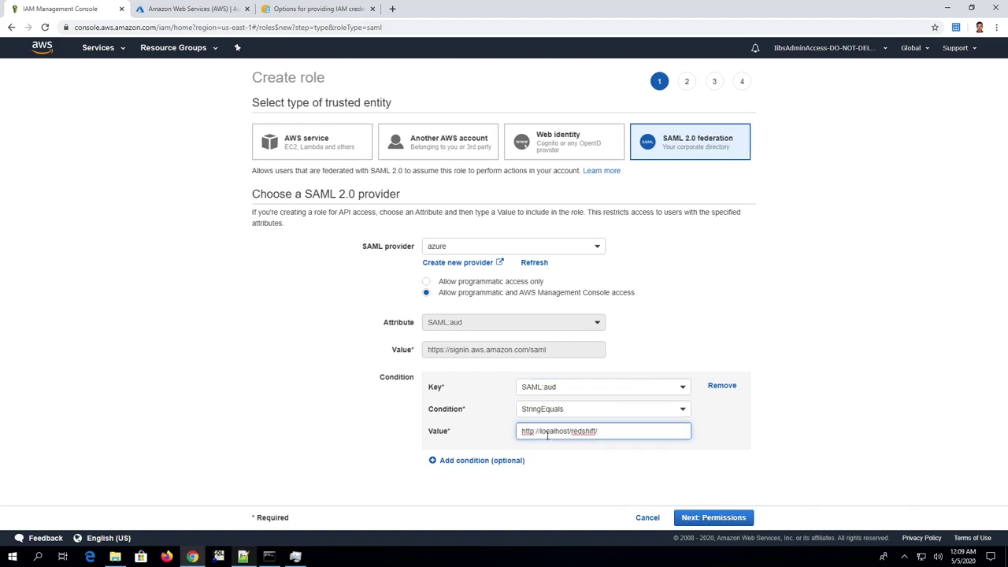
Attach the SupportUser policy, create the azure-supportuser role and open its summary.
left_click(719, 518)
left_click(261, 342)
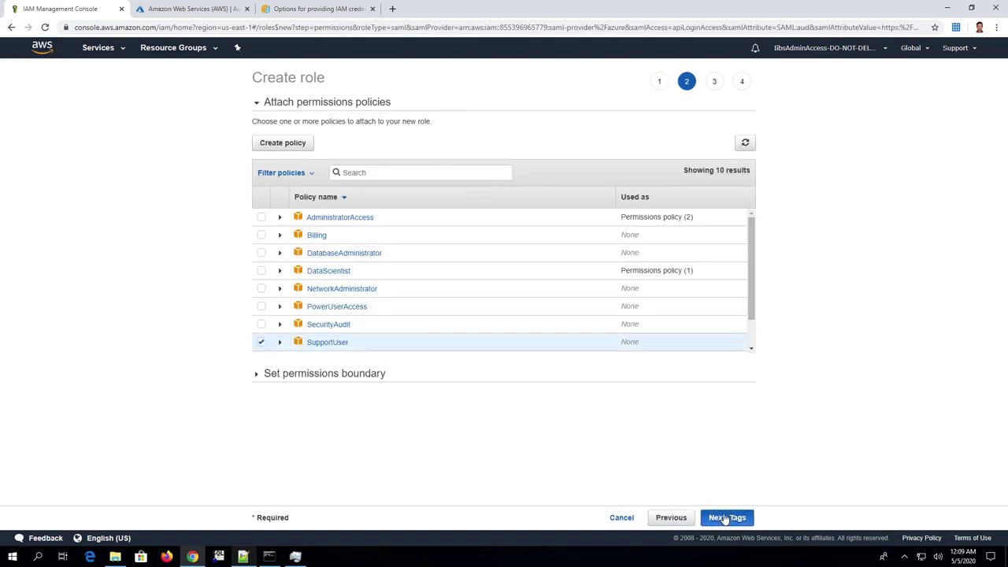
left_click(724, 517)
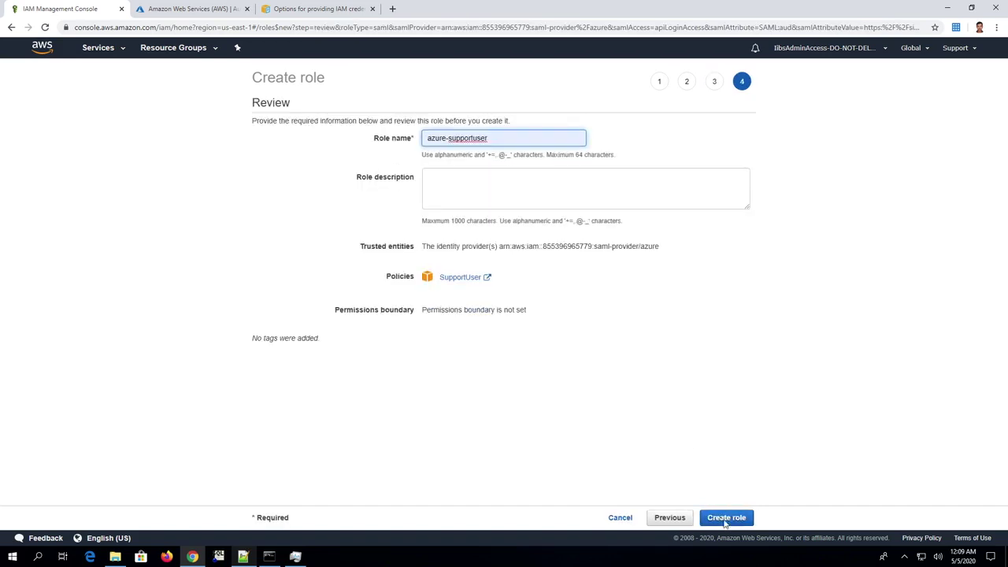
left_click(724, 517)
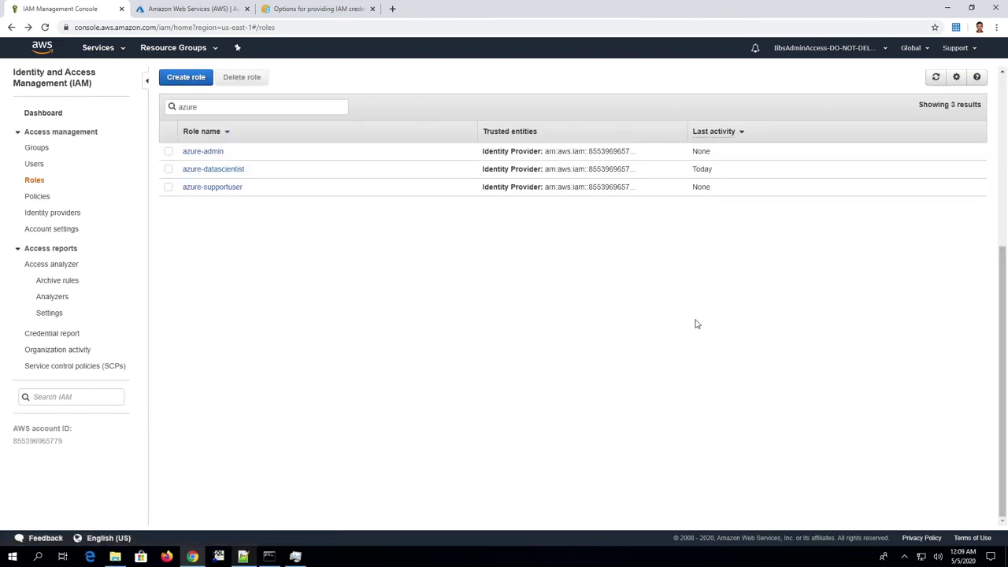
left_click(213, 187)
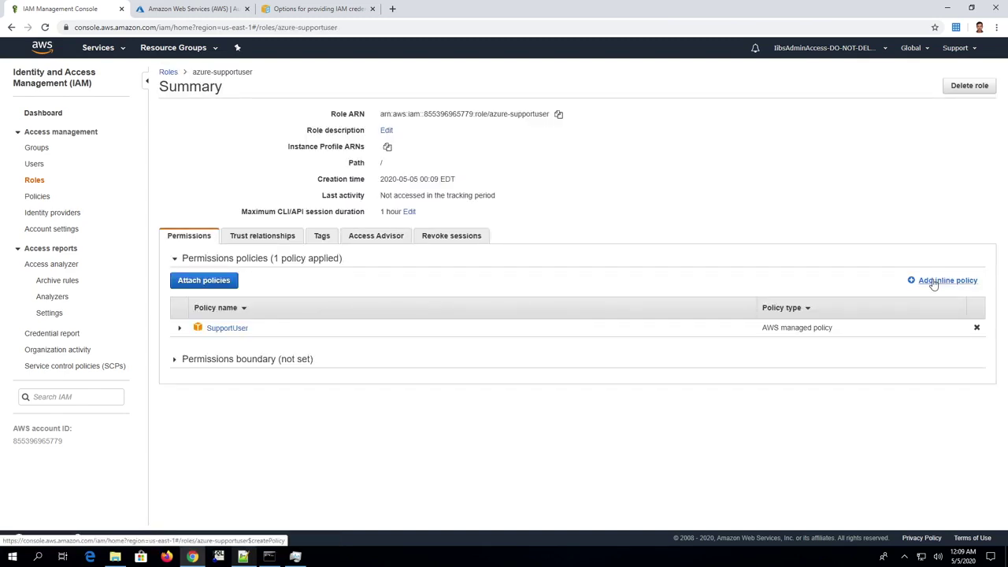
Find step 18's sample policy and highlight its us-west-1 region, account, cluster-identifier, dev database and AROAJ2UCCR6DPCEXAMPLE user ID placeholders.
key("ctrl+shift+Tab")
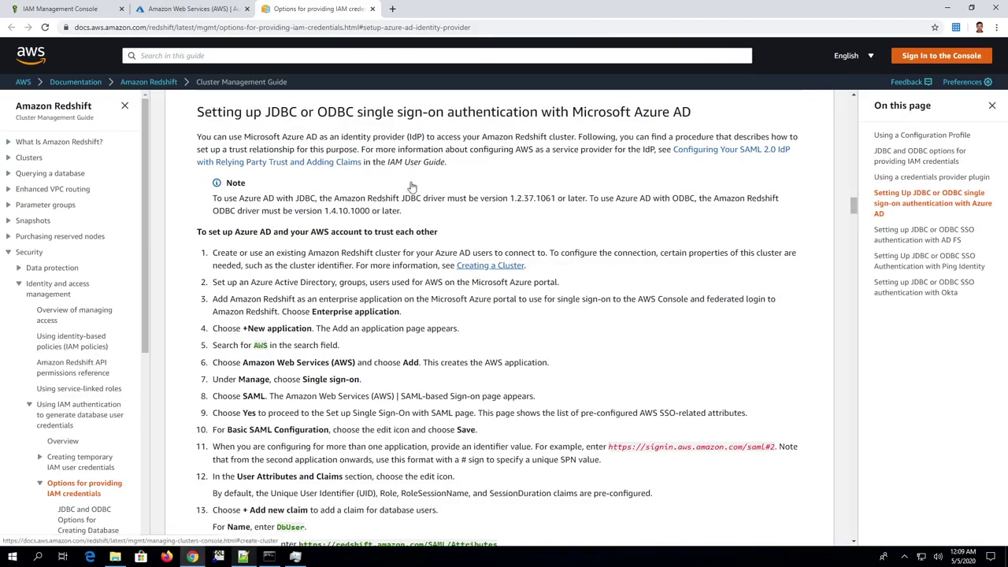
scroll(420, 283, "down", 5)
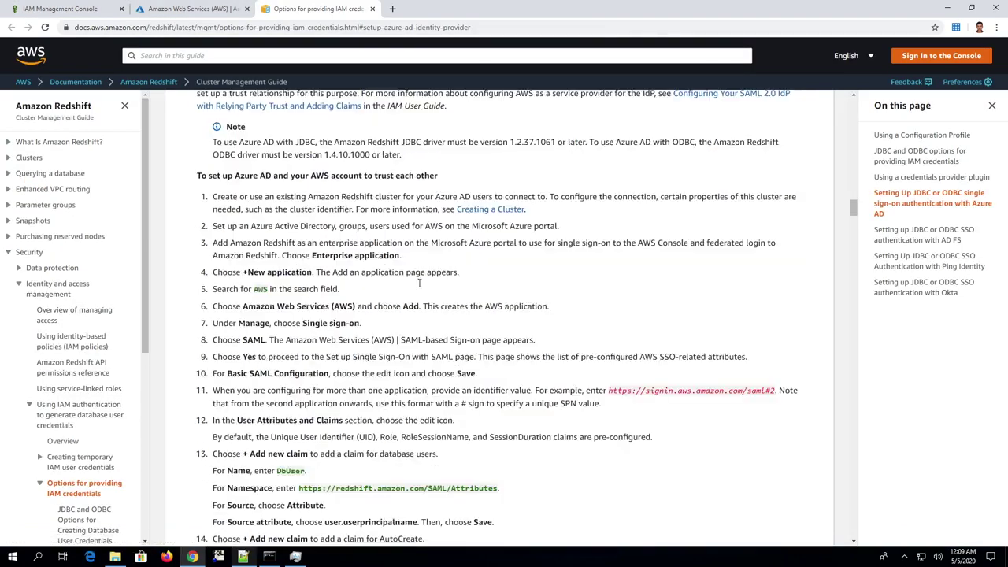
scroll(419, 283, "down", 5)
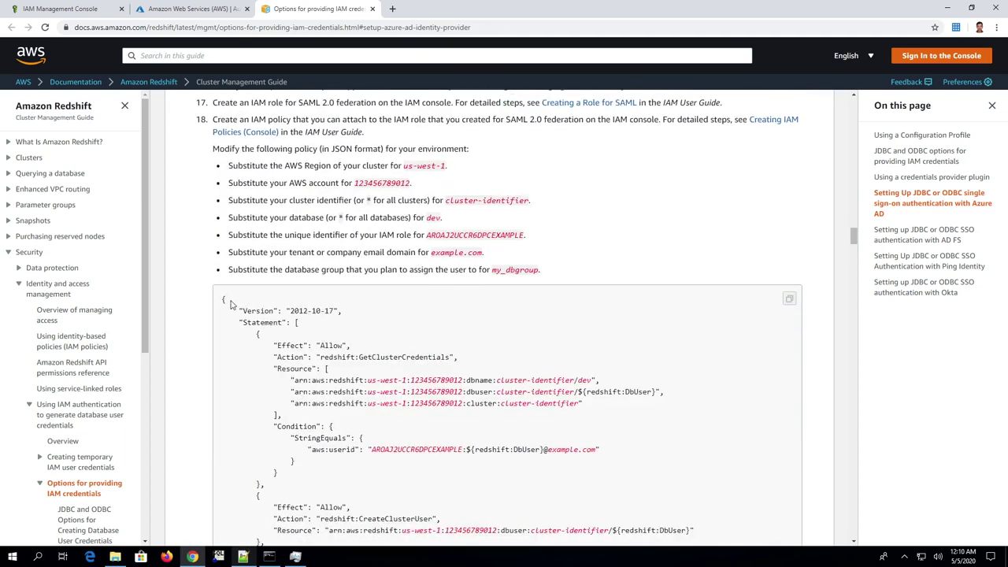
scroll(474, 344, "down", 2)
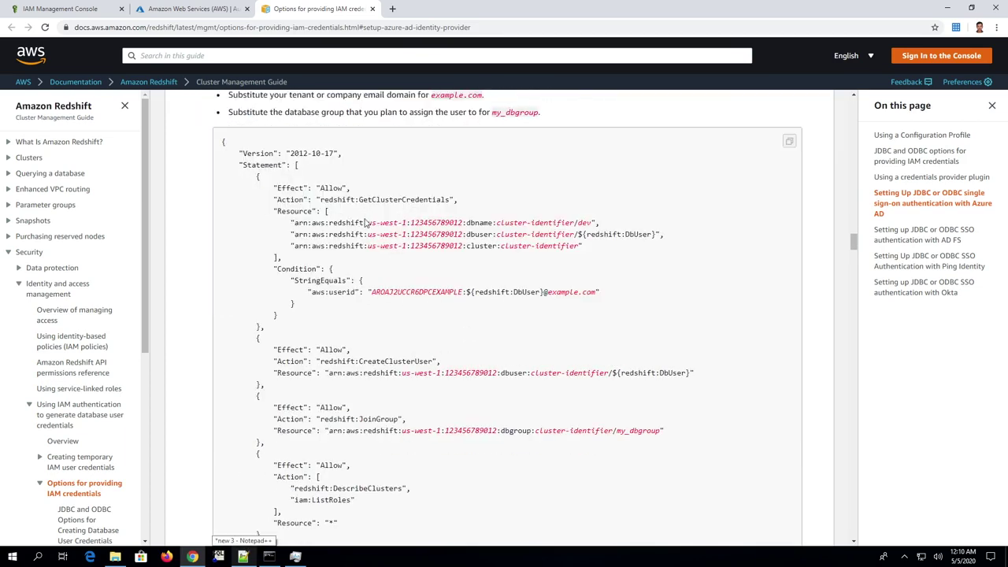
left_click_drag(368, 222, 411, 224)
double_click(415, 223)
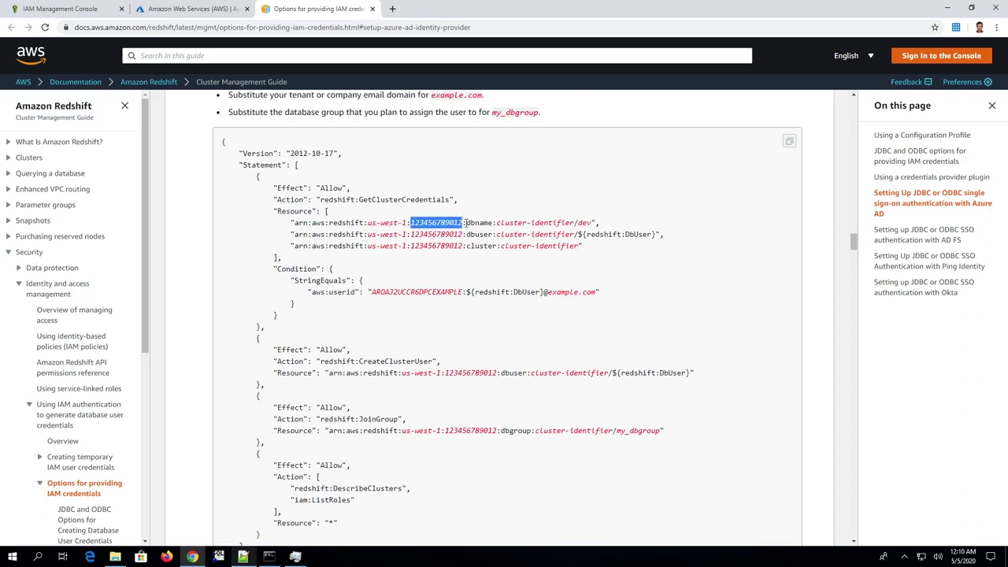
left_click_drag(496, 222, 569, 222)
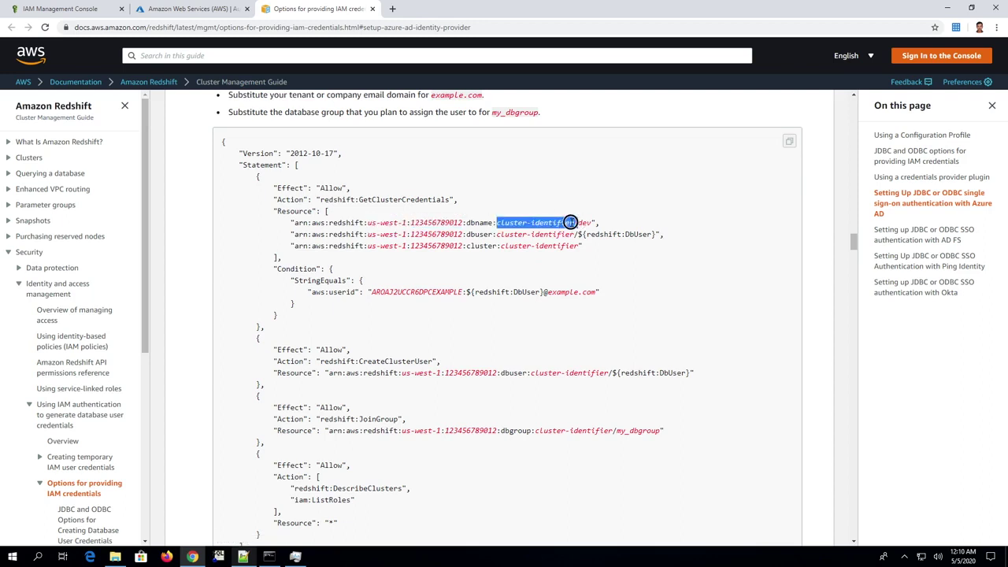
double_click(584, 223)
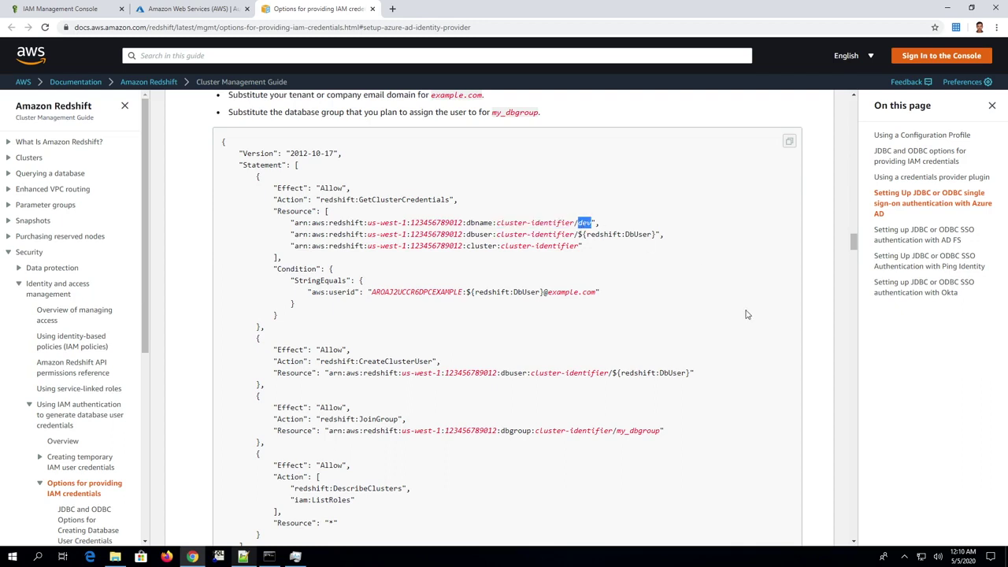
double_click(386, 291)
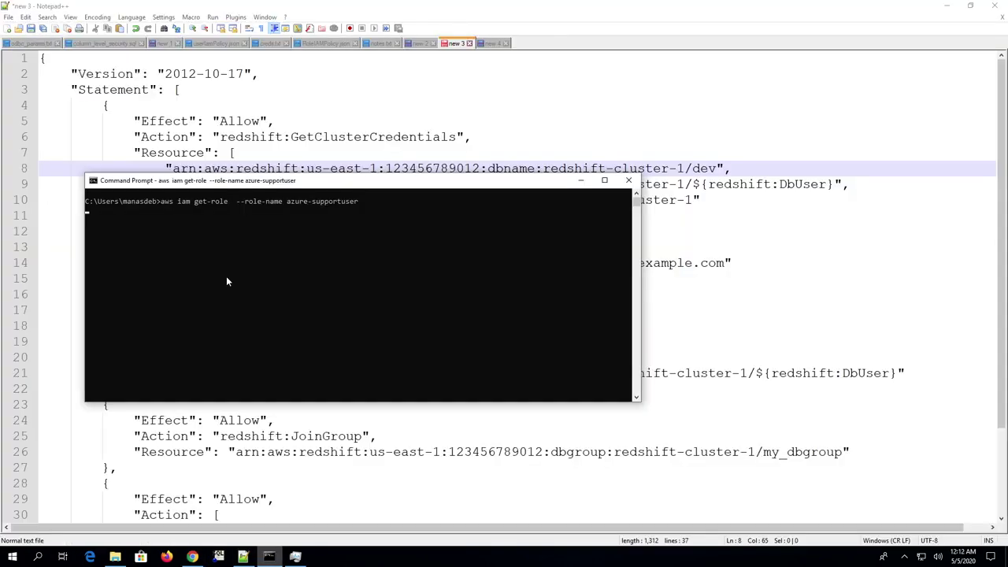
Copy the RoleId from the get-role output, then paste the Redshift policy as azure-supportuser's inline JSON policy.
left_click_drag(163, 227, 247, 227)
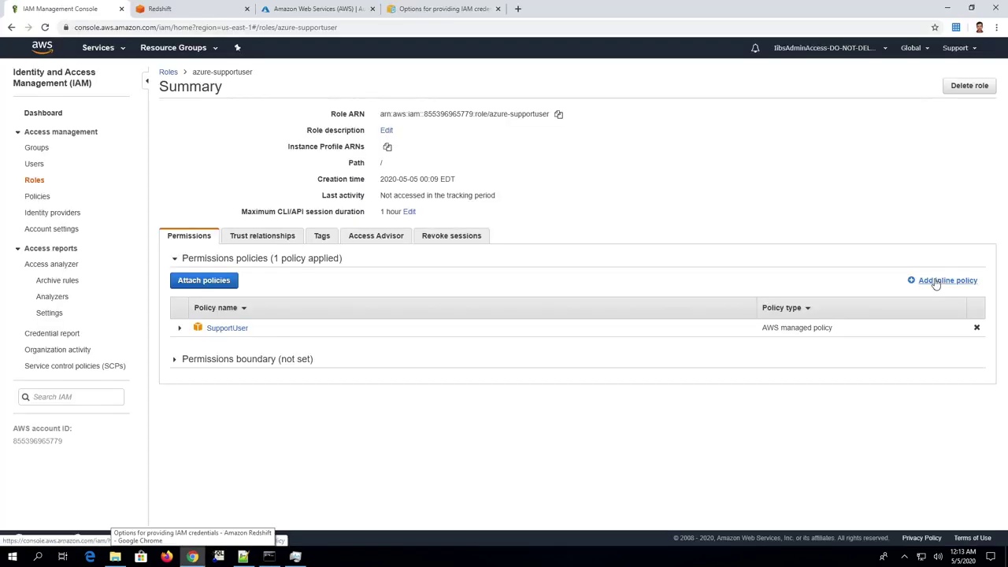
left_click(943, 278)
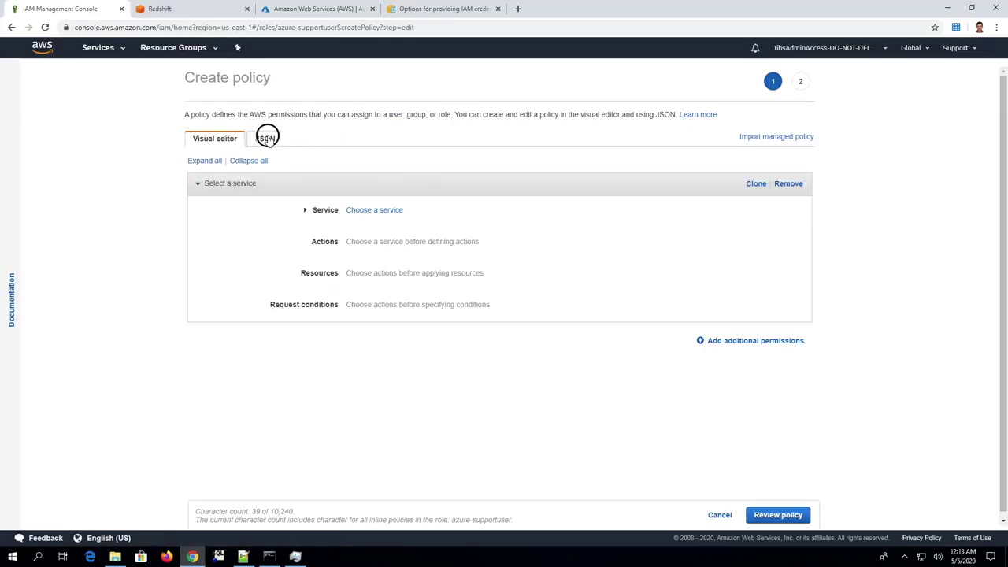
left_click(267, 138)
key("ctrl+v")
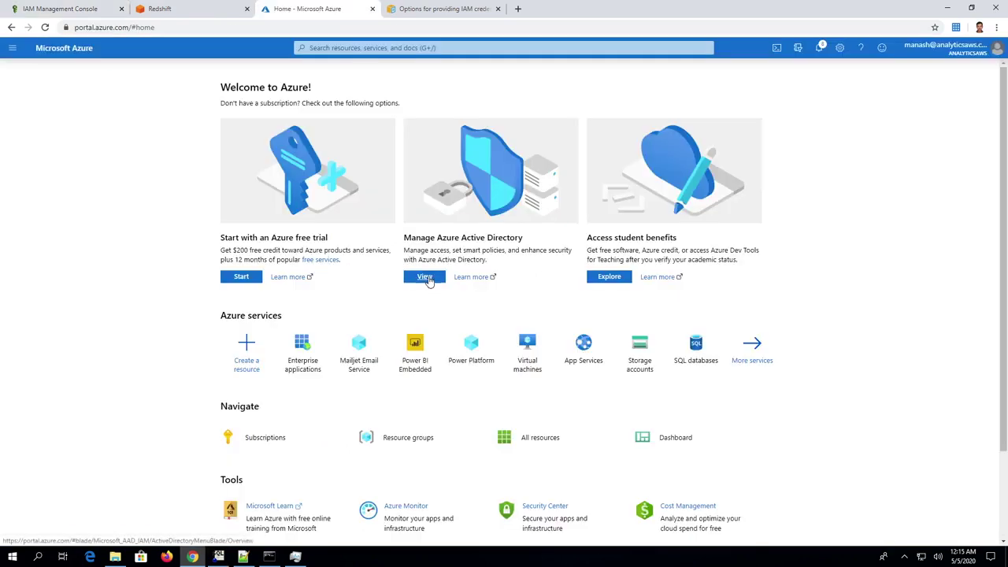
left_click(418, 278)
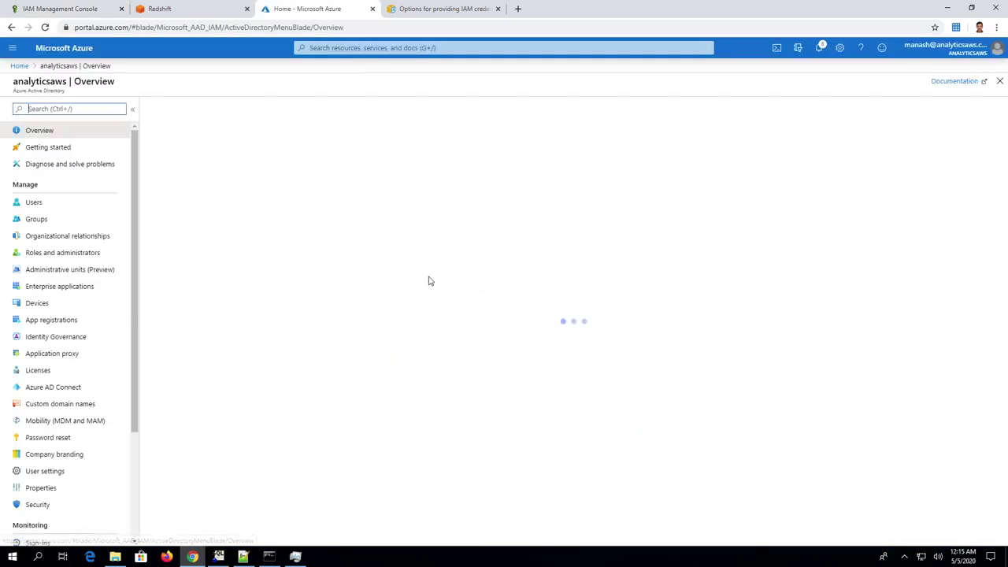
Go to the Users and groups page of the Amazon Web Services (AWS) enterprise application.
left_click(56, 287)
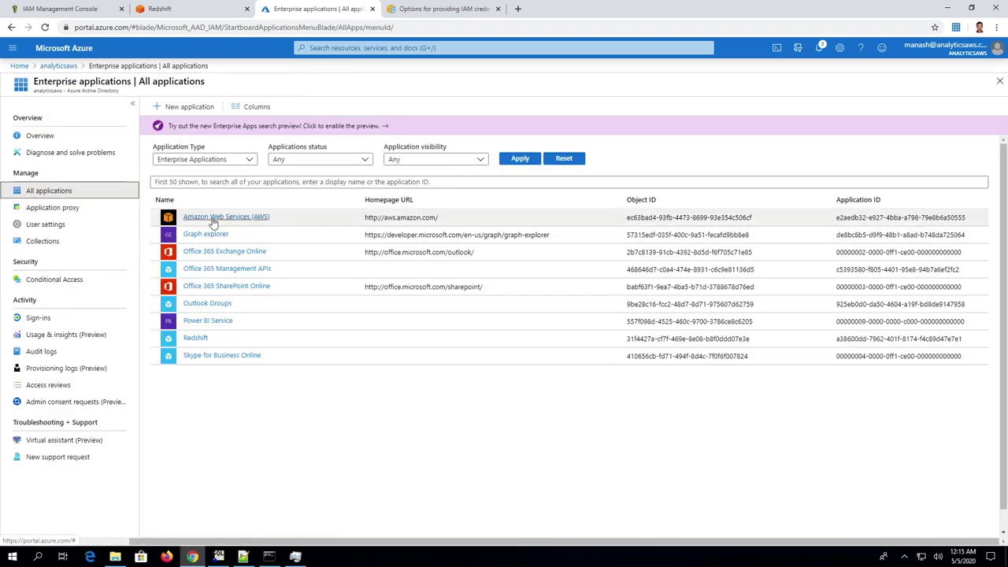
left_click(212, 222)
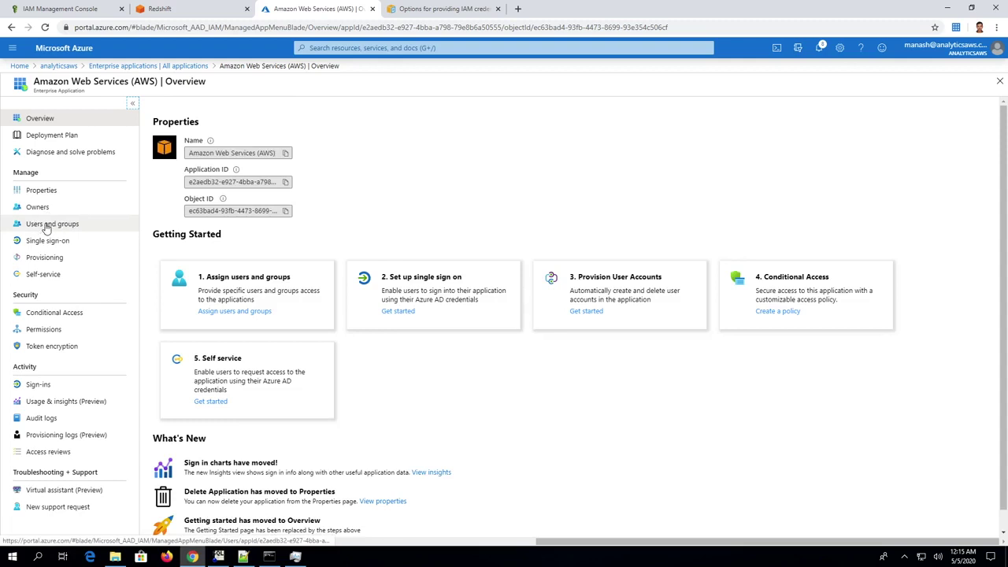
left_click(46, 224)
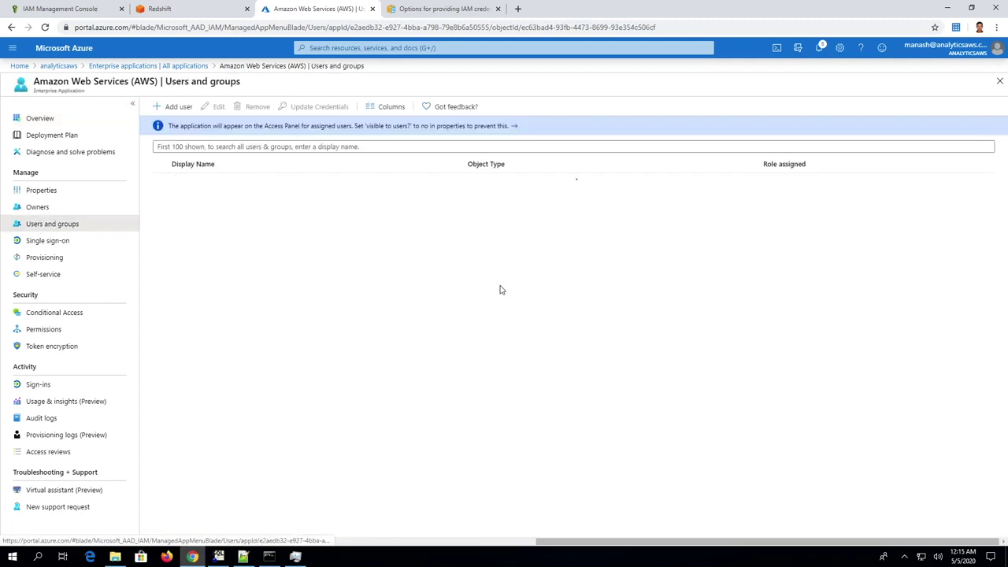
Add an assignment giving the SupportUser group the azure-supportuser role.
left_click(163, 110)
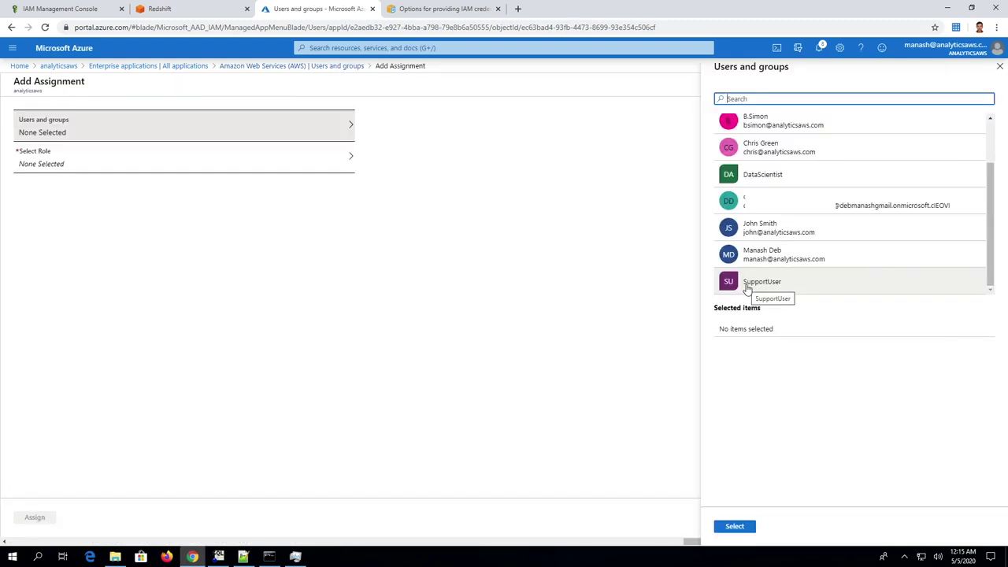
left_click(749, 285)
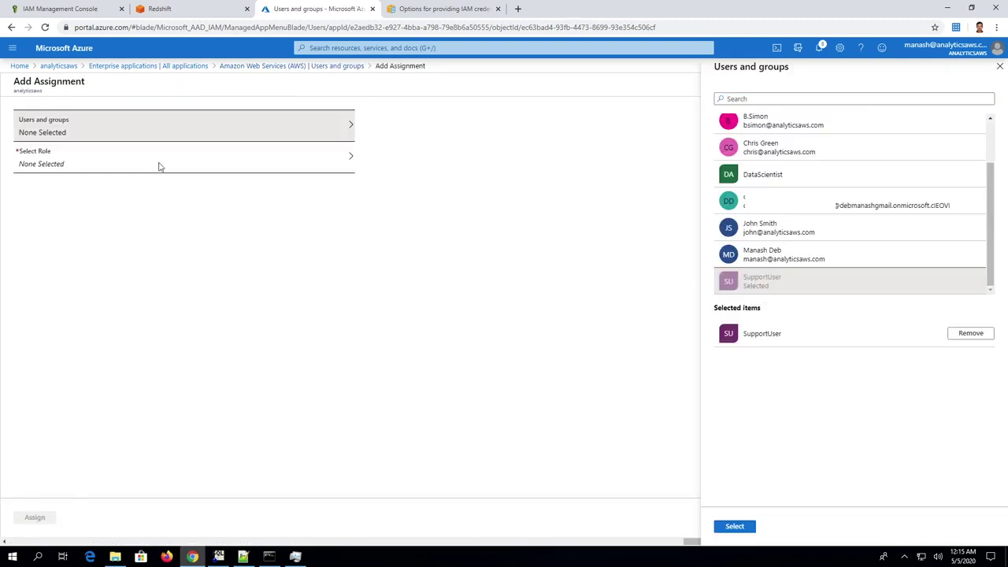
left_click(736, 527)
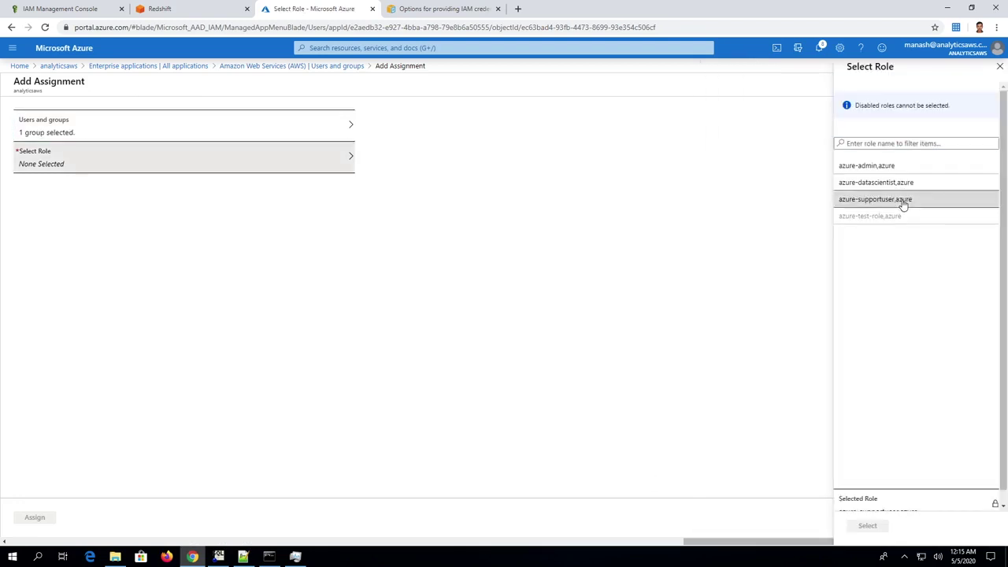
left_click(874, 199)
left_click(864, 526)
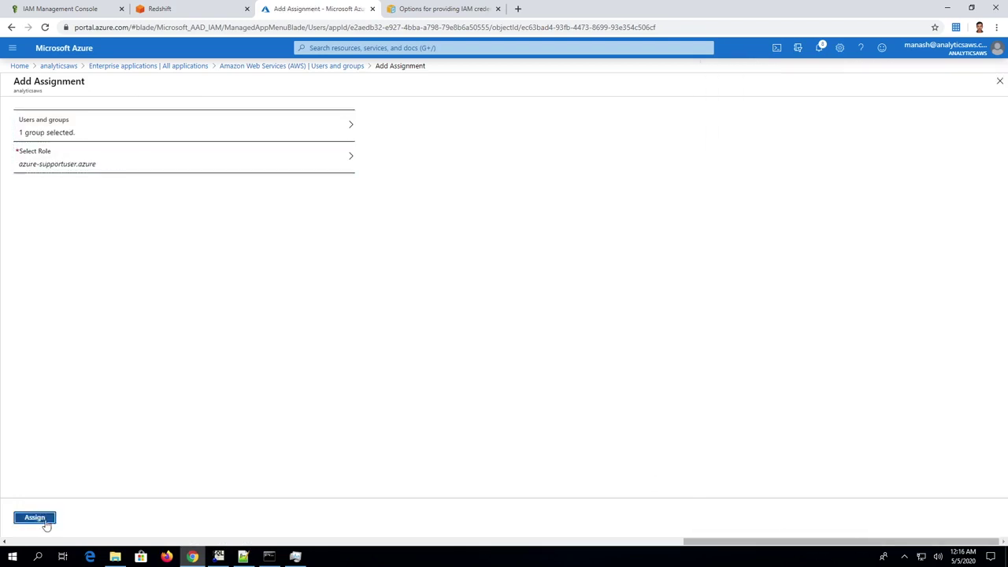
left_click(39, 521)
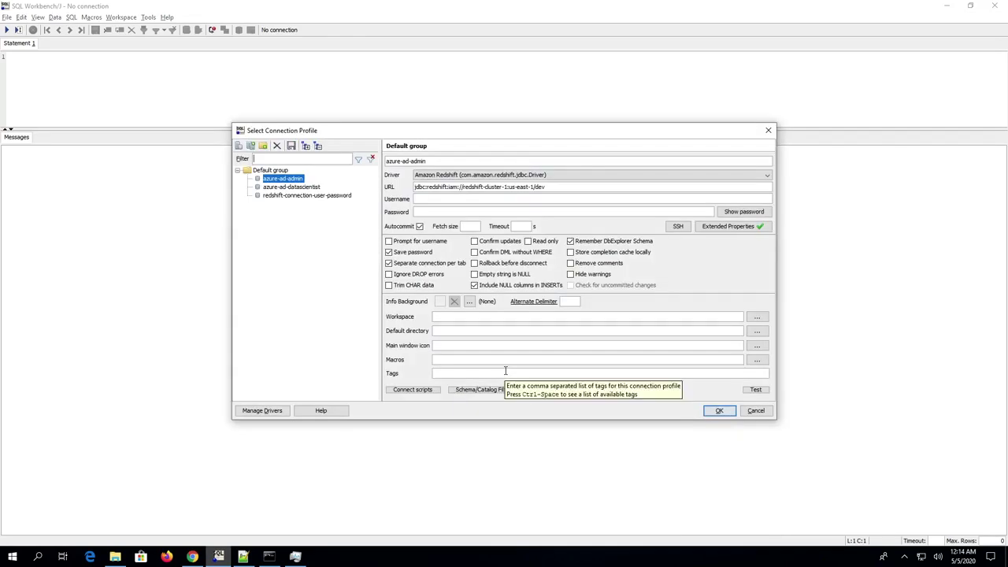
Duplicate the azure-ad-admin profile as azure-ad-supportuser and enter the support user's username and password.
right_click(277, 179)
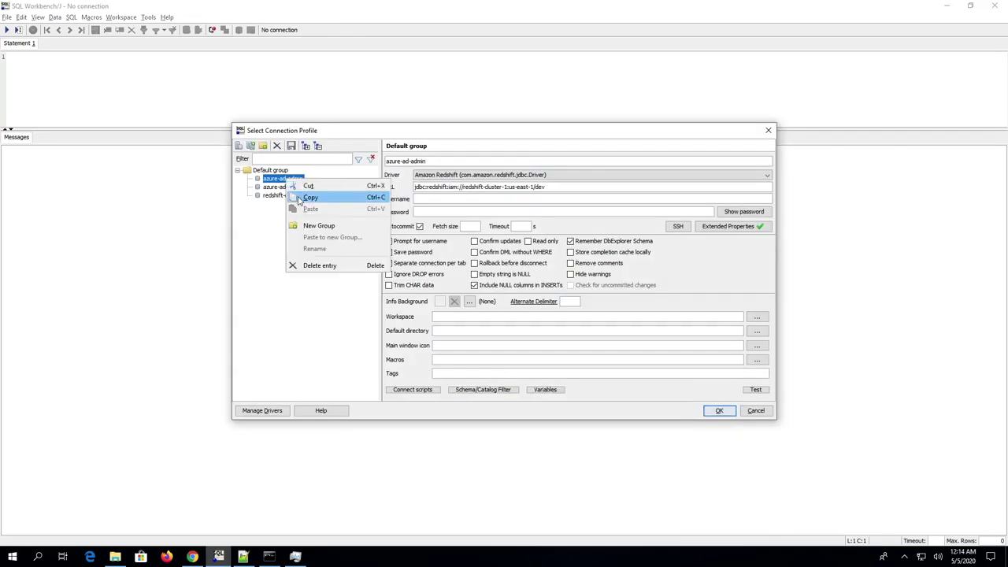
left_click(270, 170)
right_click(271, 171)
left_click(299, 202)
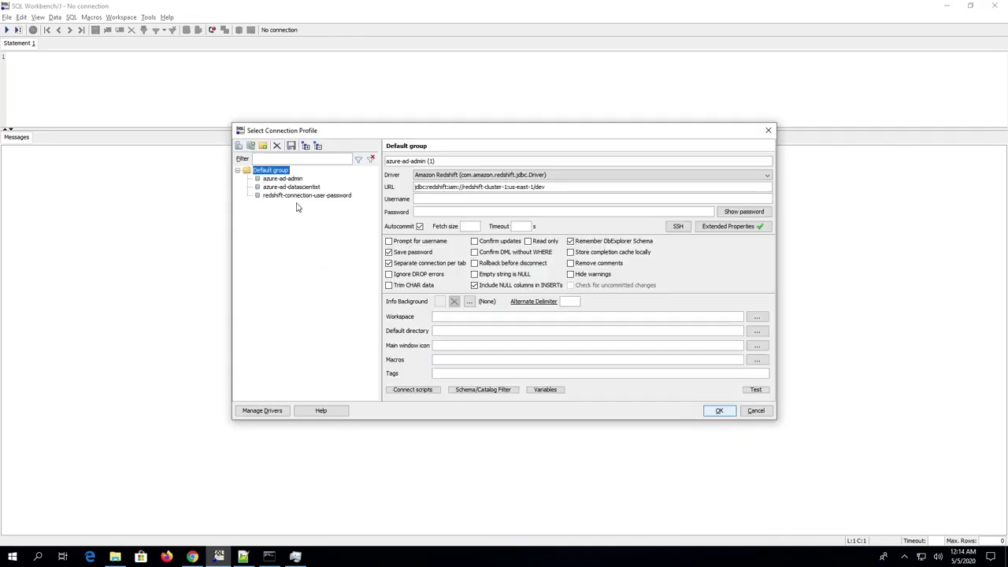
type("support")
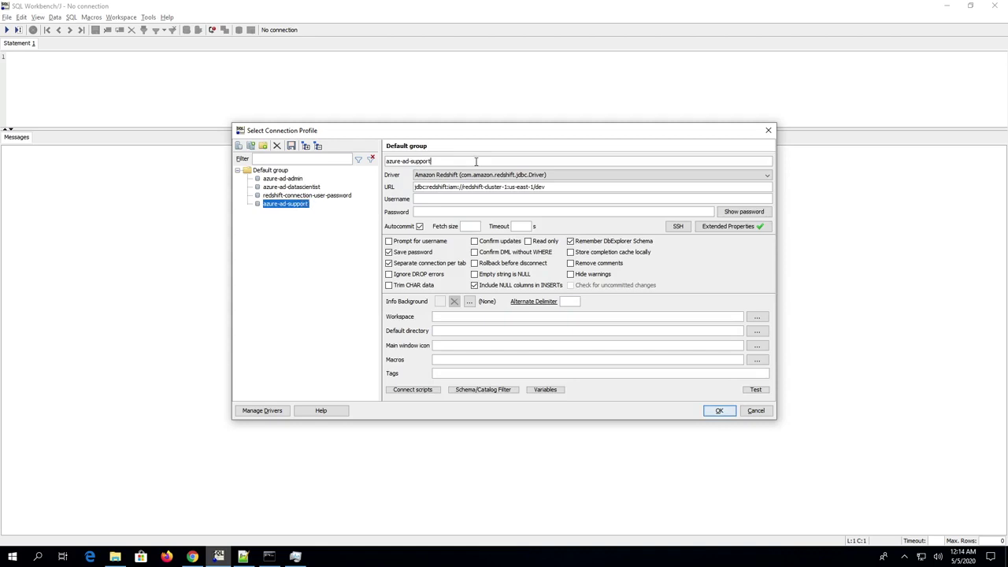
type("user")
key("Tab")
key("Tab")
key("Tab")
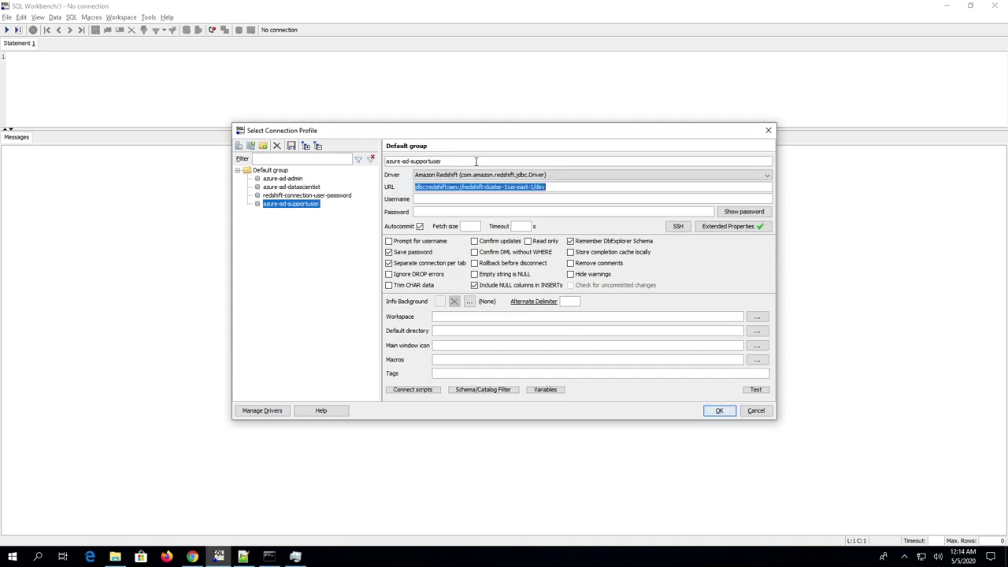
key("Tab")
type("••••••••••••••")
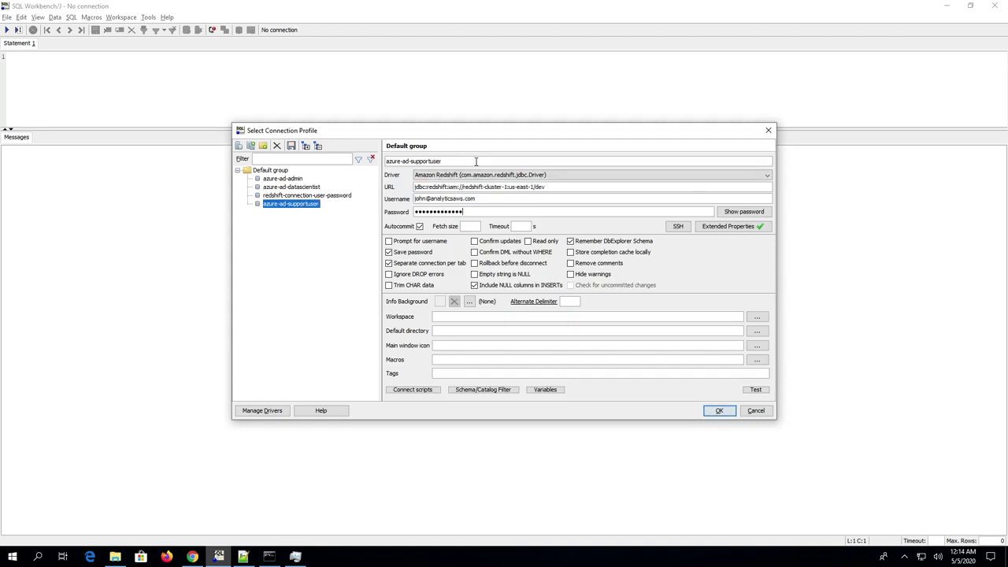
Remove the user and password extended properties, set dbgroups to supportuser, and test the connection.
left_click(708, 227)
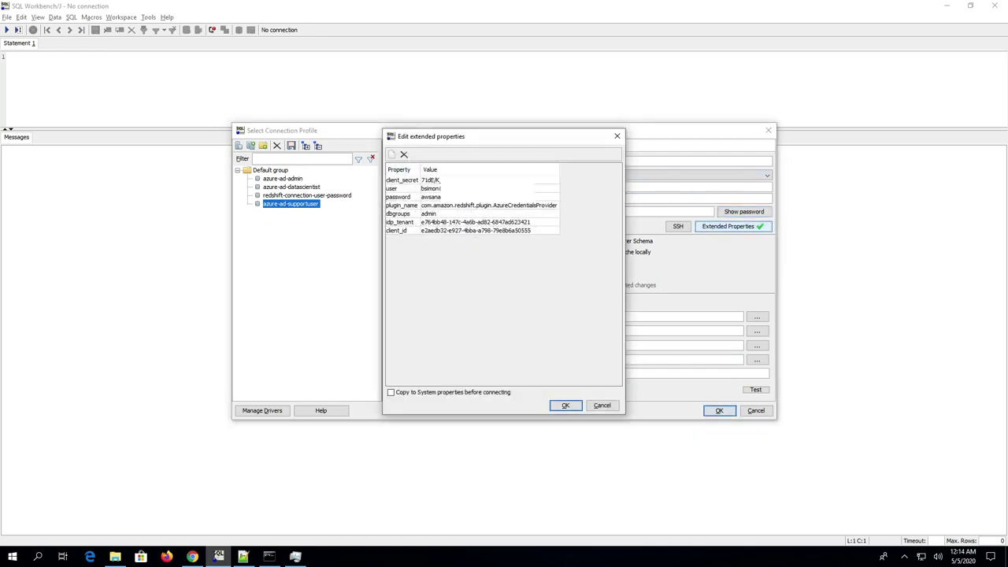
left_click(465, 189)
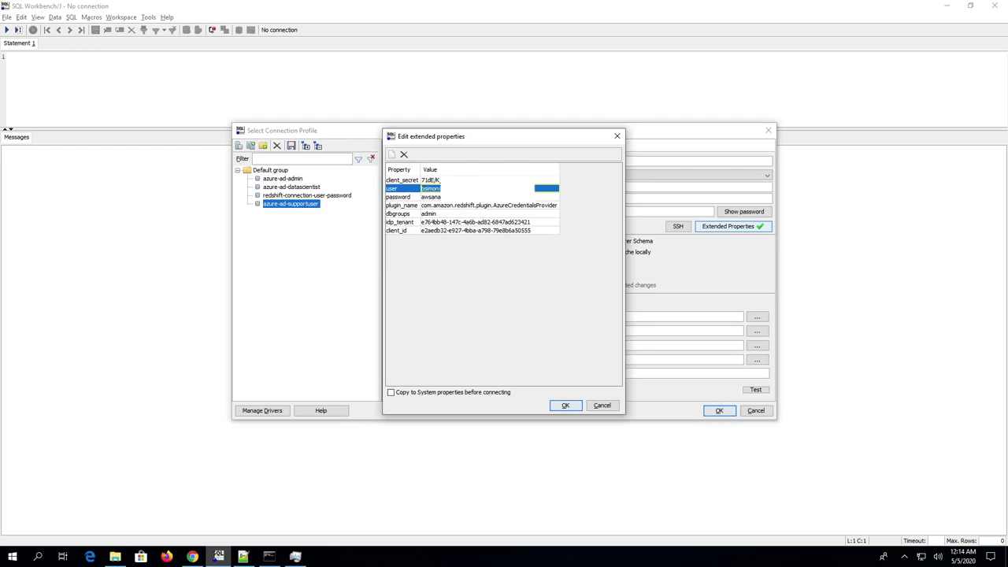
left_click(404, 155)
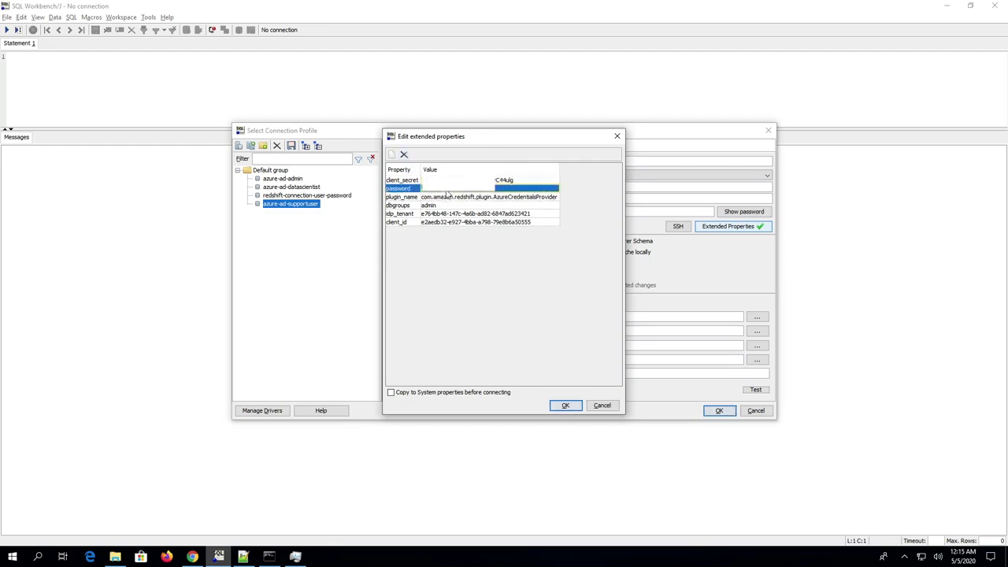
left_click(404, 155)
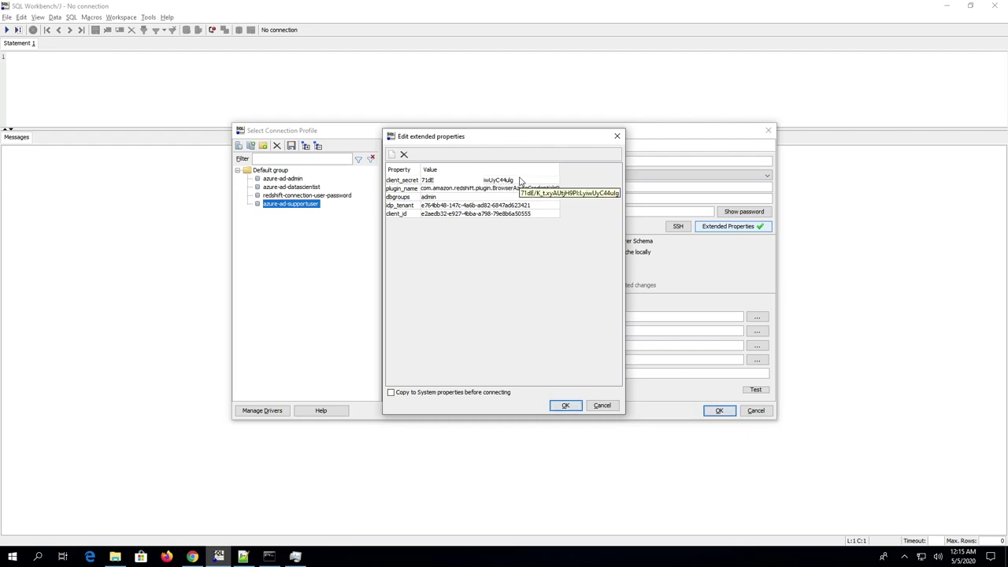
left_click(447, 196)
double_click(449, 196)
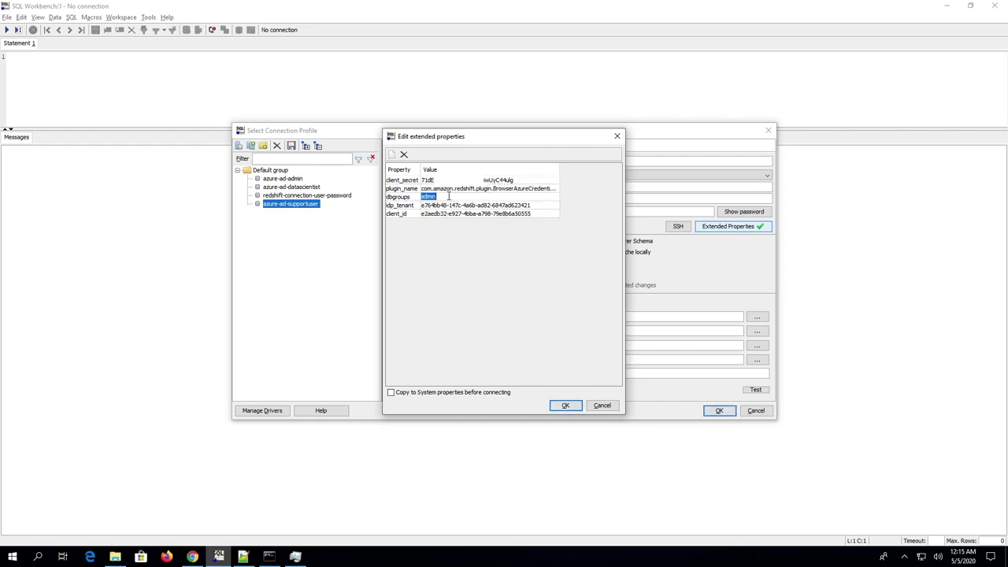
type("supportuser")
left_click(566, 405)
left_click(749, 392)
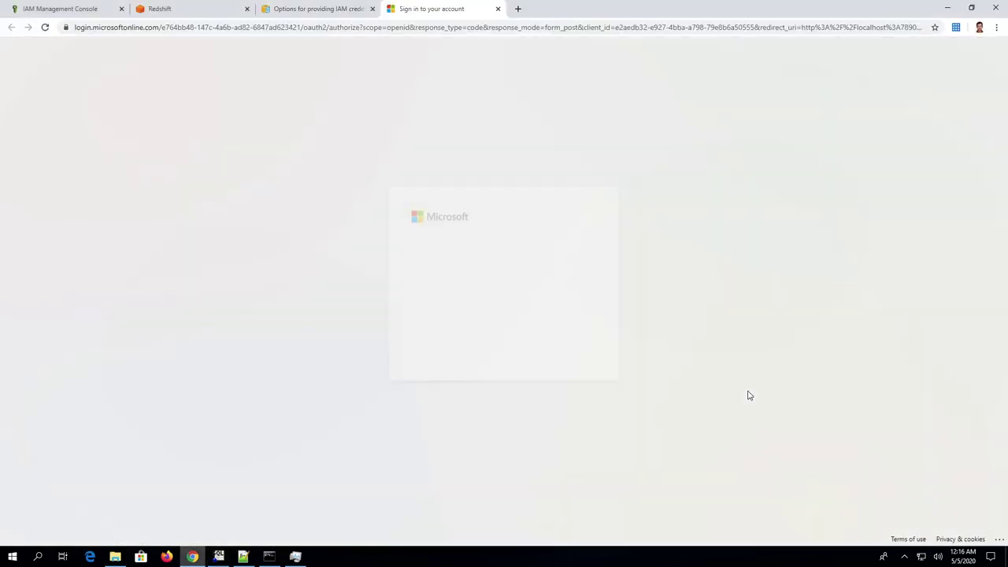
Enter the support user's e-mail, password and verification code on the Microsoft sign-in page.
key("ctrl+v")
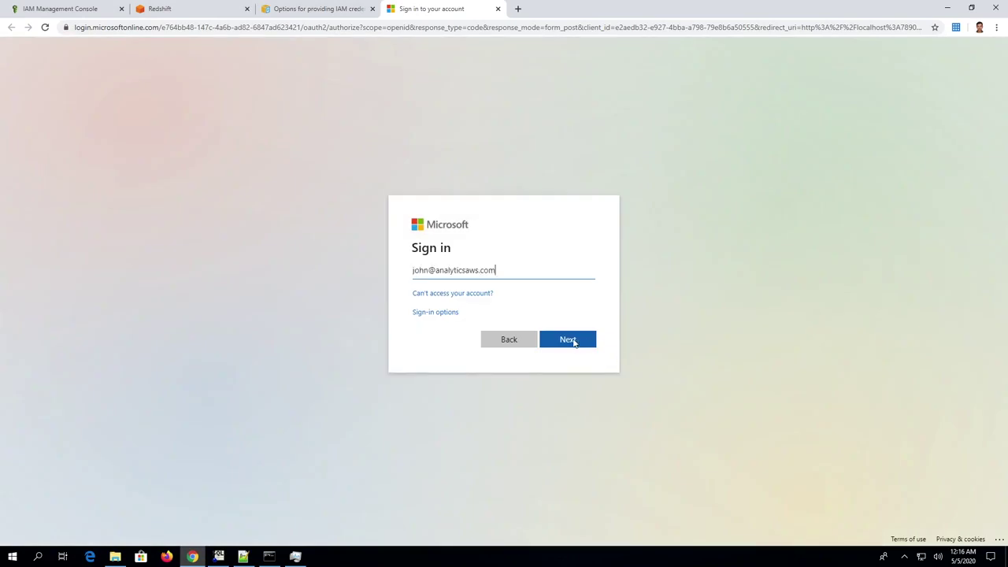
left_click(567, 341)
key("ctrl+v")
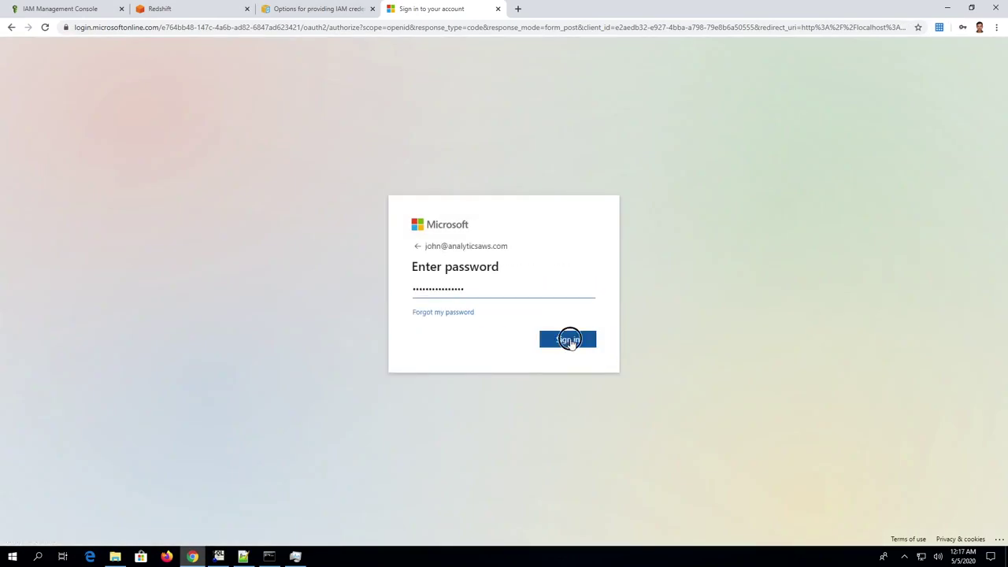
left_click(568, 340)
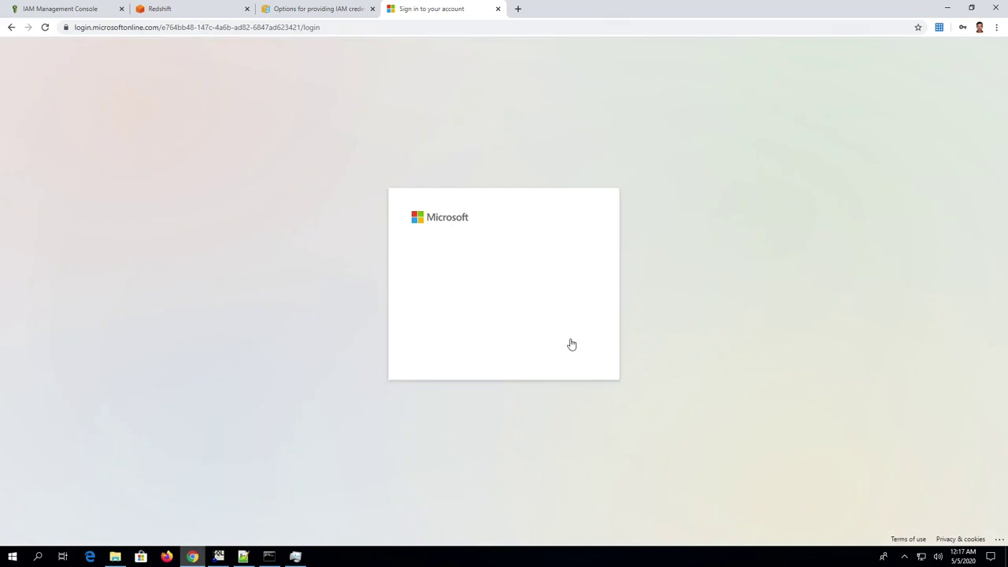
left_click(568, 354)
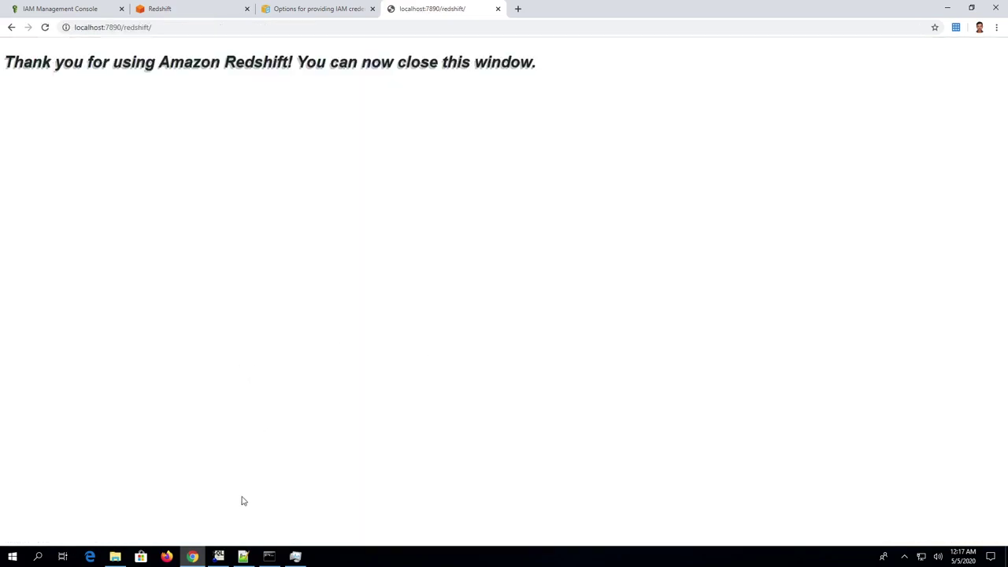
Dismiss the success message, connect with azure-ad-supportuser, and execute select user,sysdate.
left_click(219, 556)
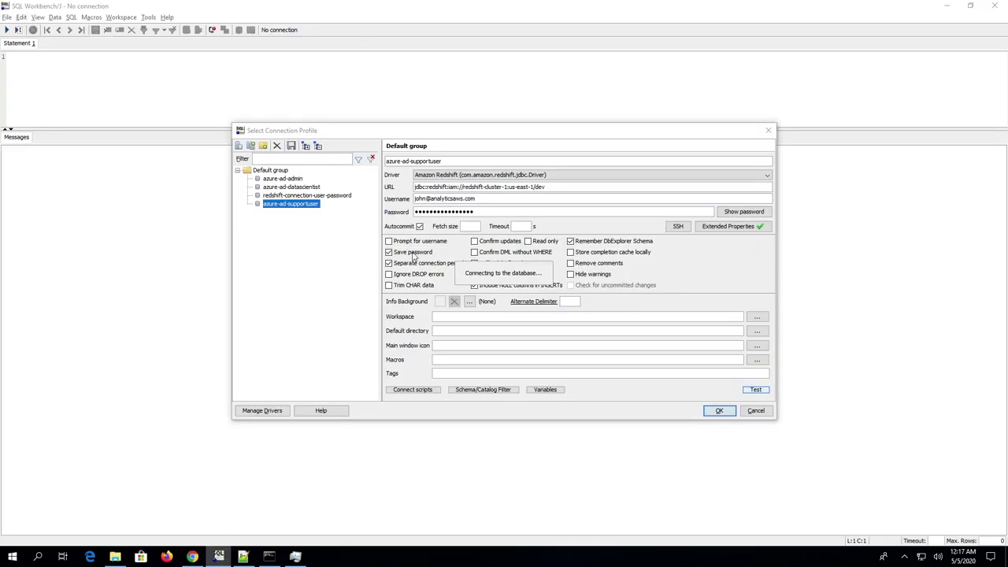
left_click(503, 289)
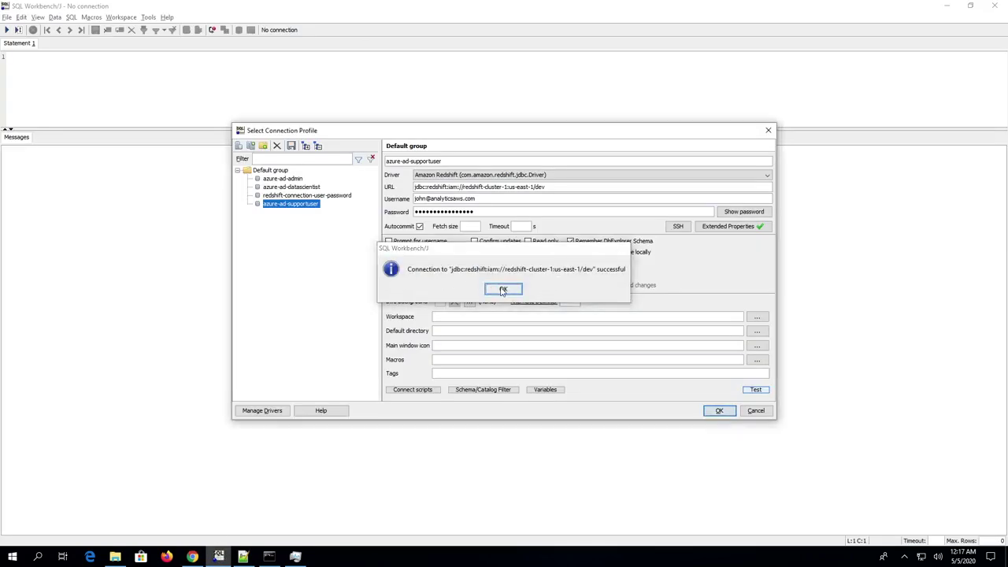
left_click(718, 410)
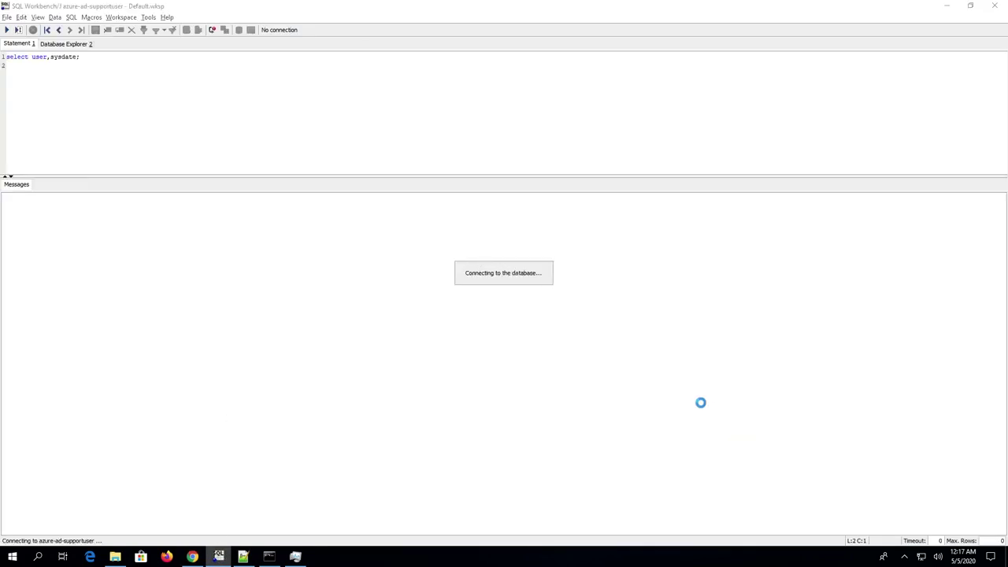
left_click_drag(99, 62, 6, 52)
left_click(7, 30)
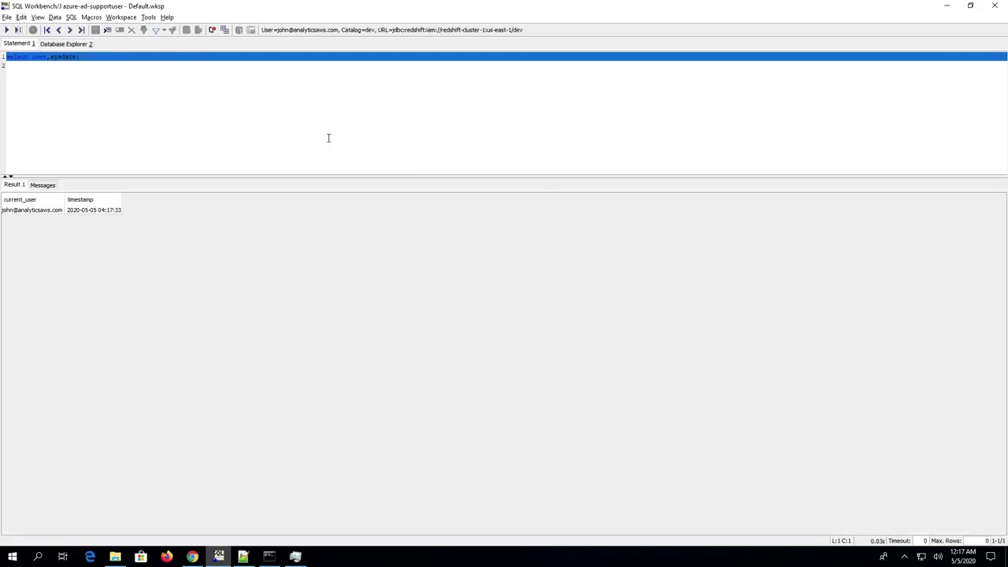